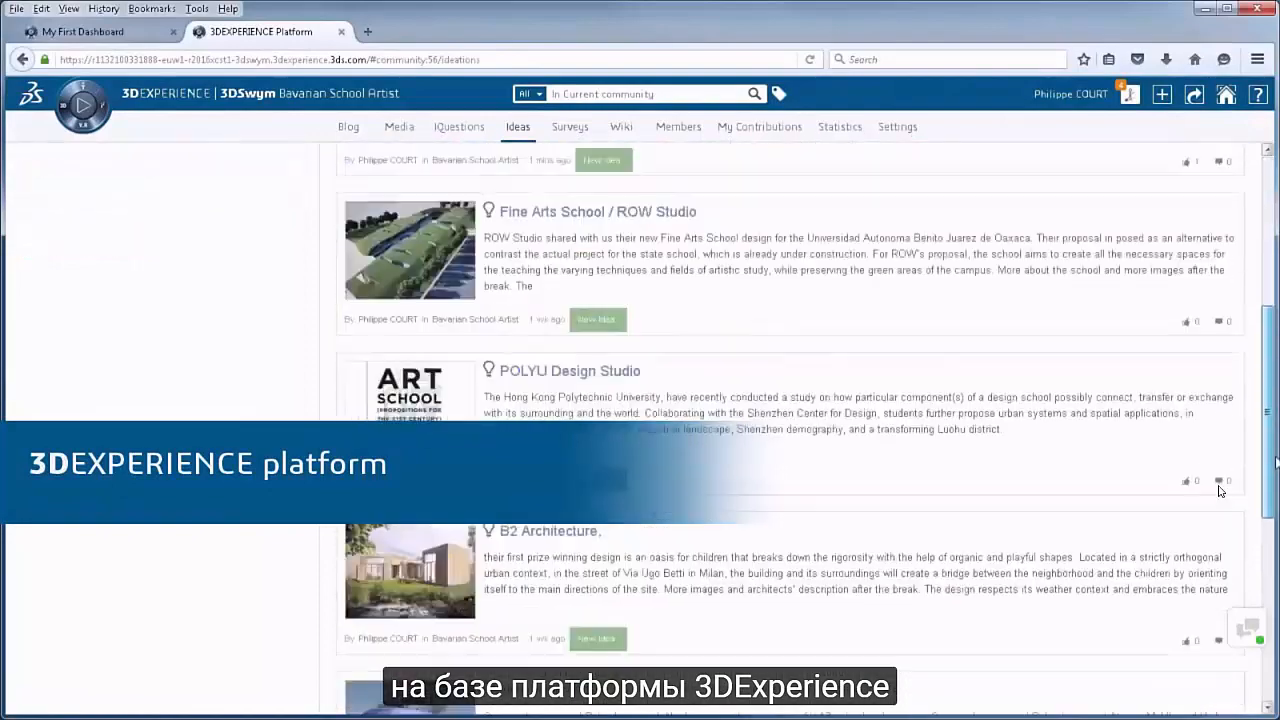
Open the design proposal idea in the school community and post the comment "I like it !" on it
scroll(1219, 491, up, 9)
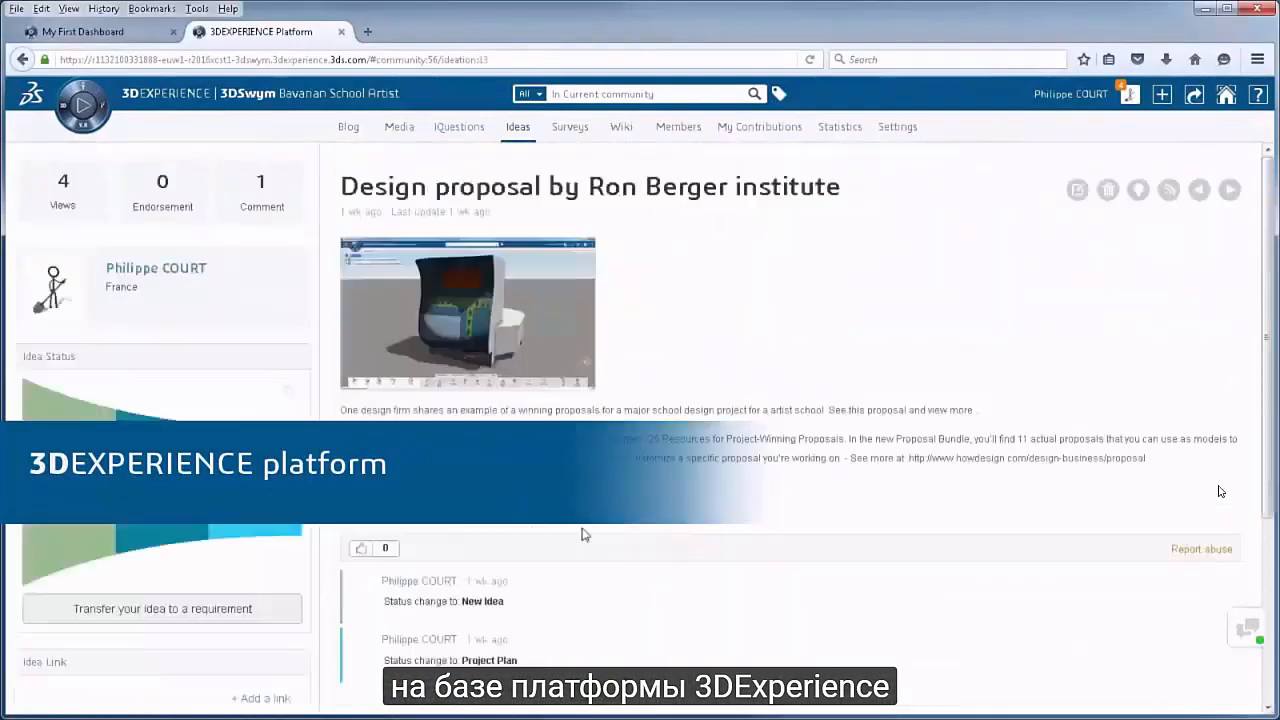
scroll(585, 535, down, 5)
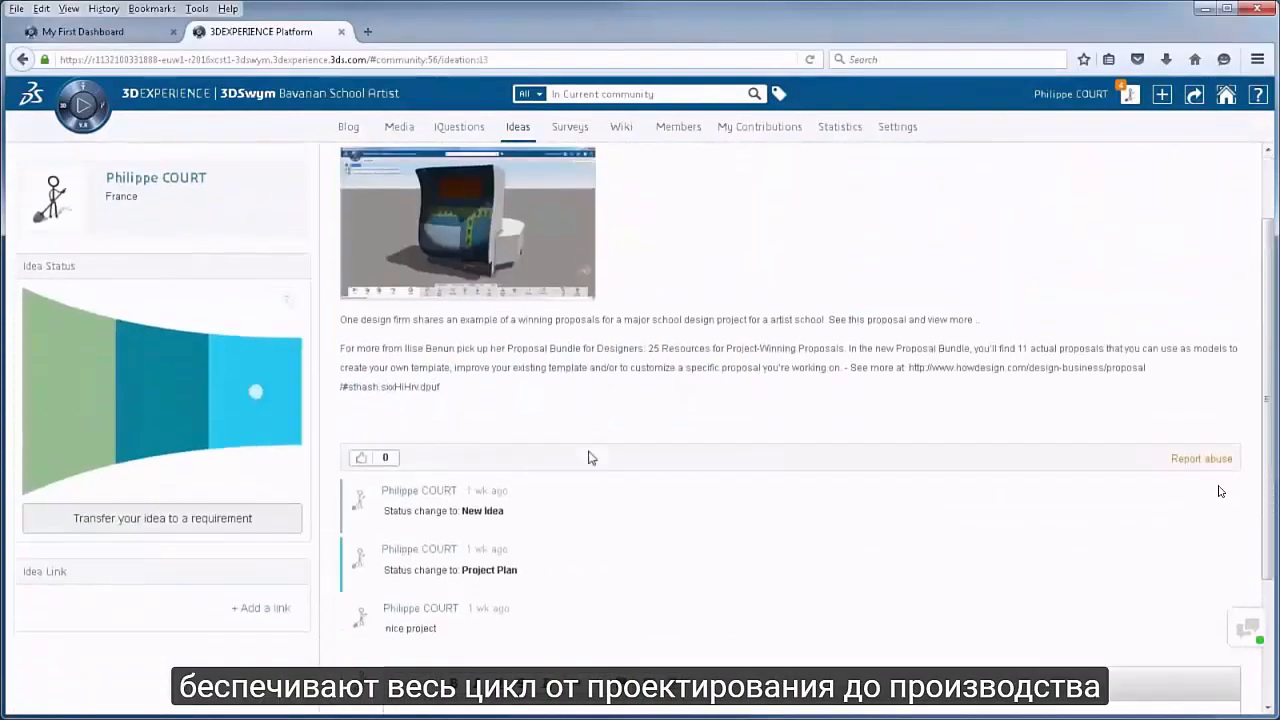
text(it !)
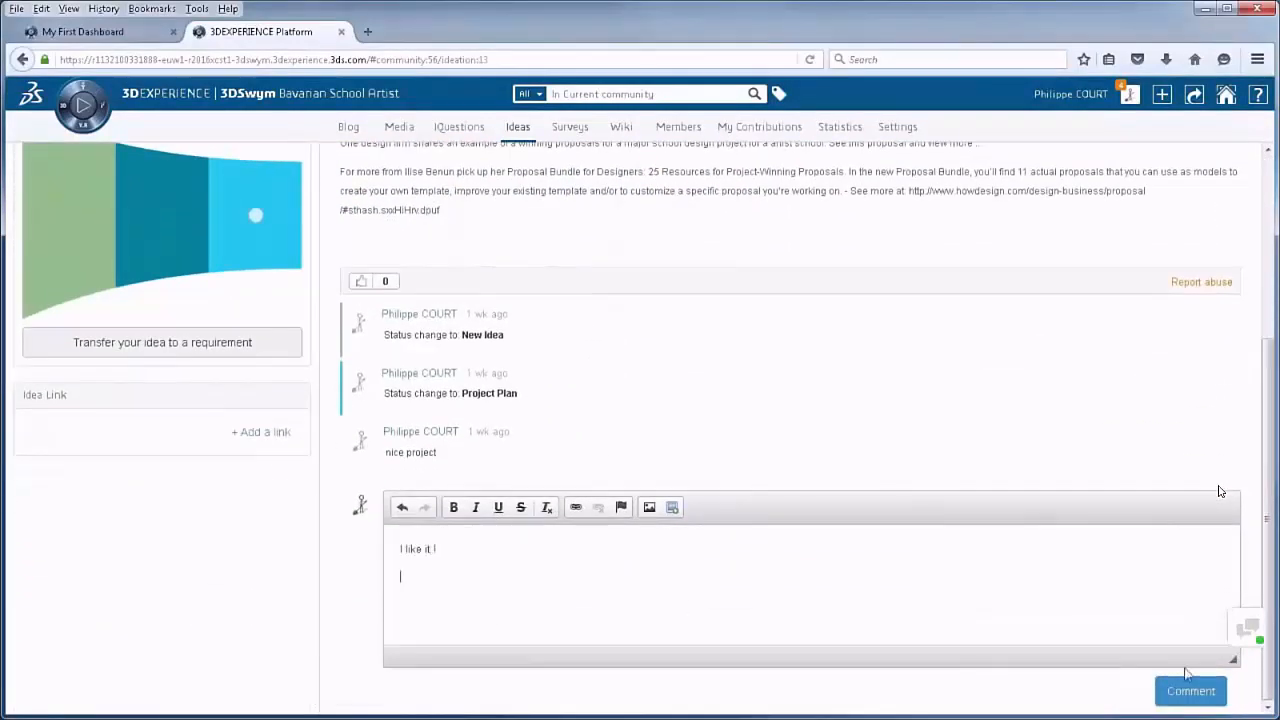
click(1188, 686)
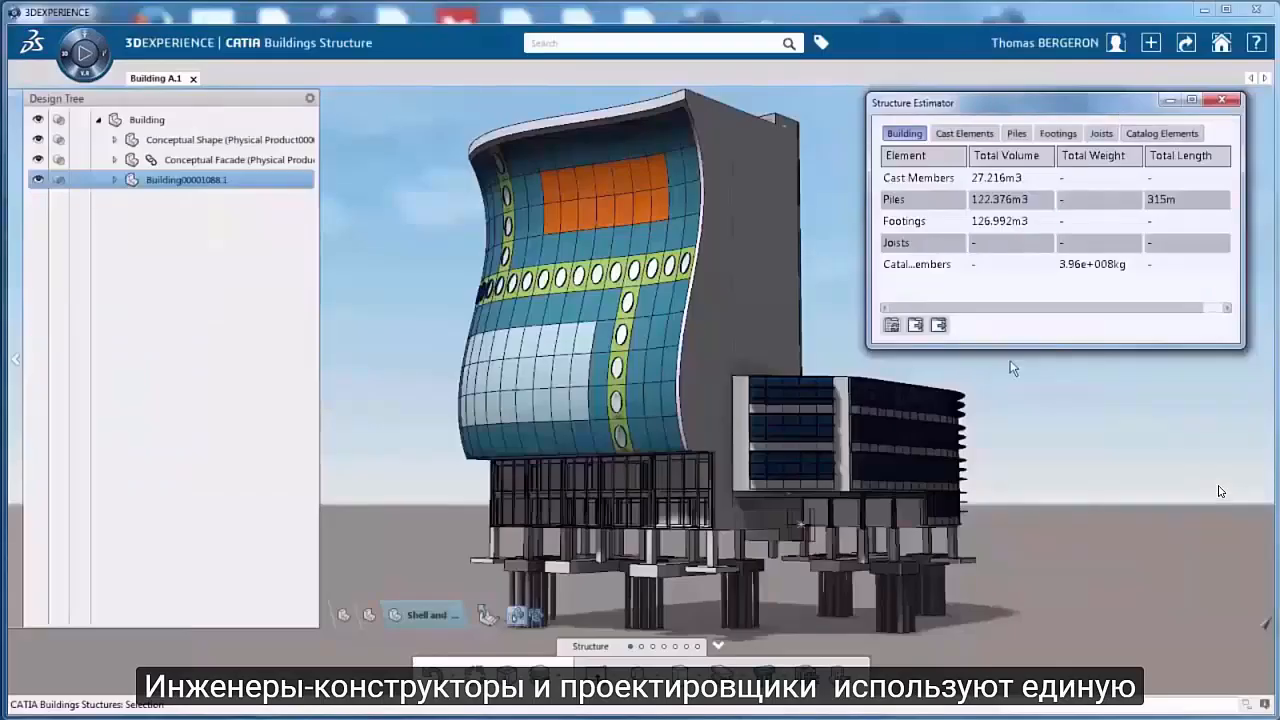
In CATIA Buildings Structure, review the estimator's quantities for piles, footings, joists and catalog elements, and close the estimator
click(1016, 133)
click(633, 133)
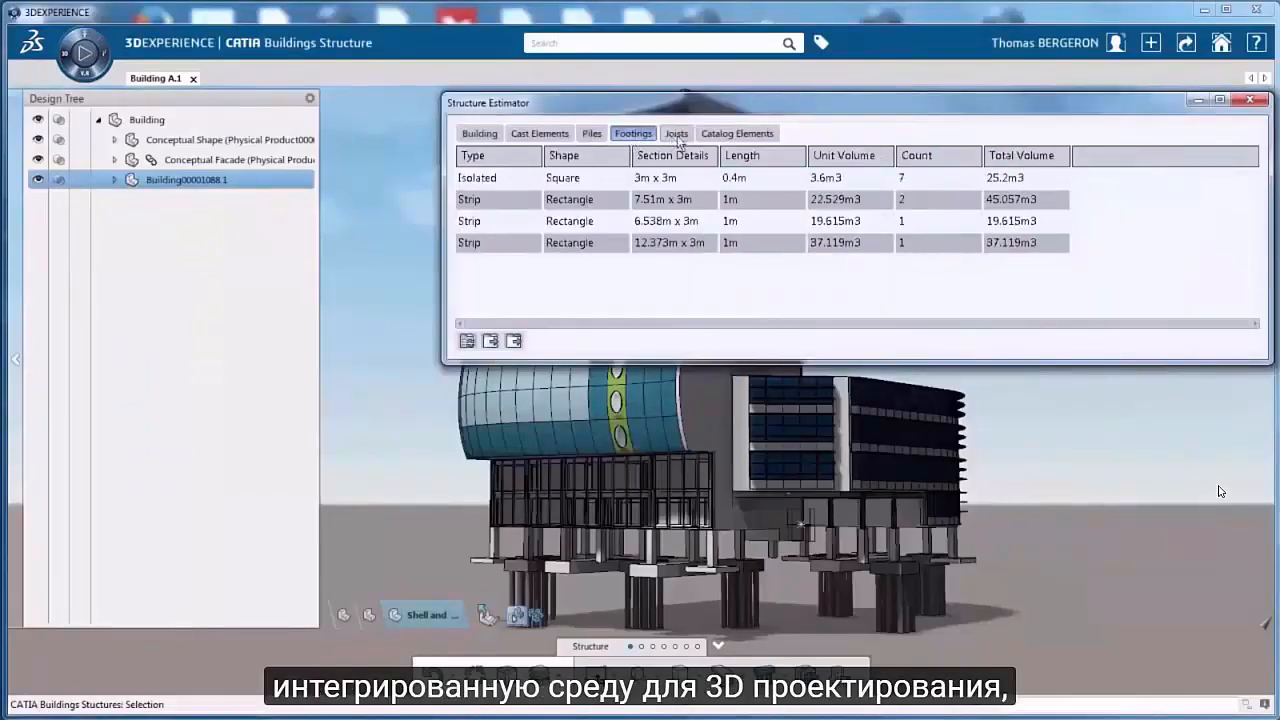
click(677, 135)
click(737, 133)
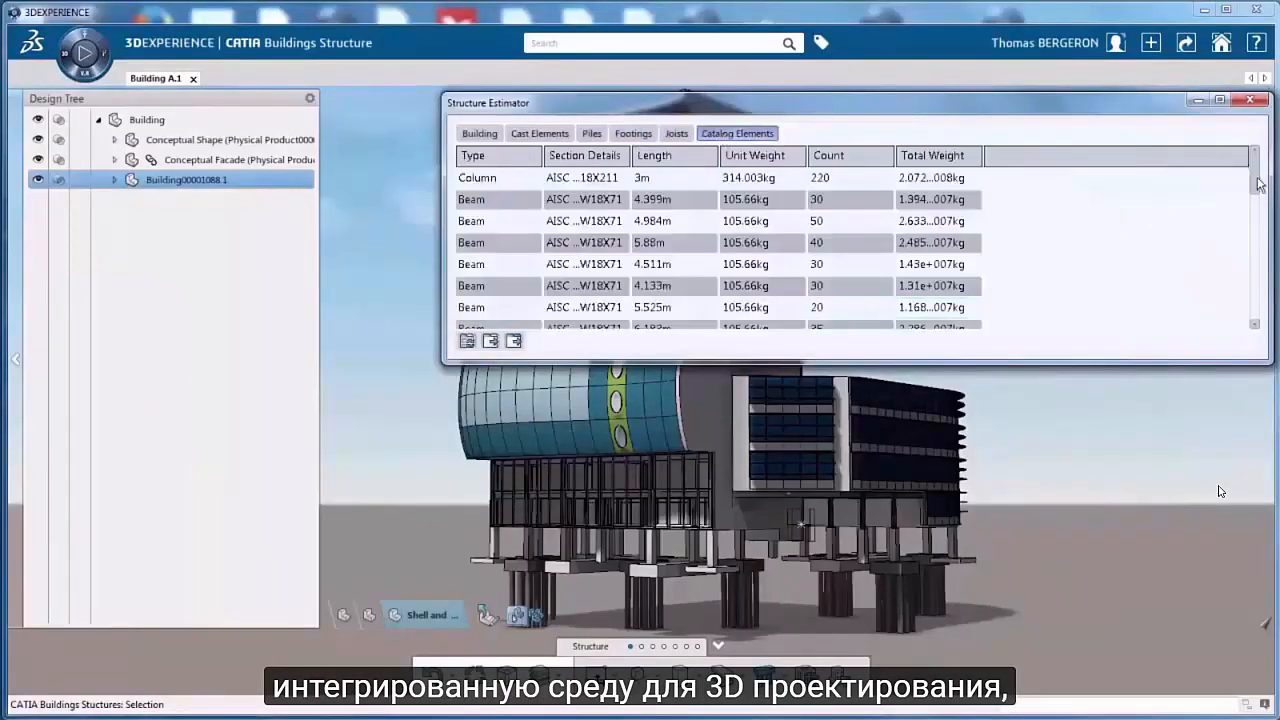
drag(1259, 184, 1263, 227)
drag(1256, 298, 1256, 144)
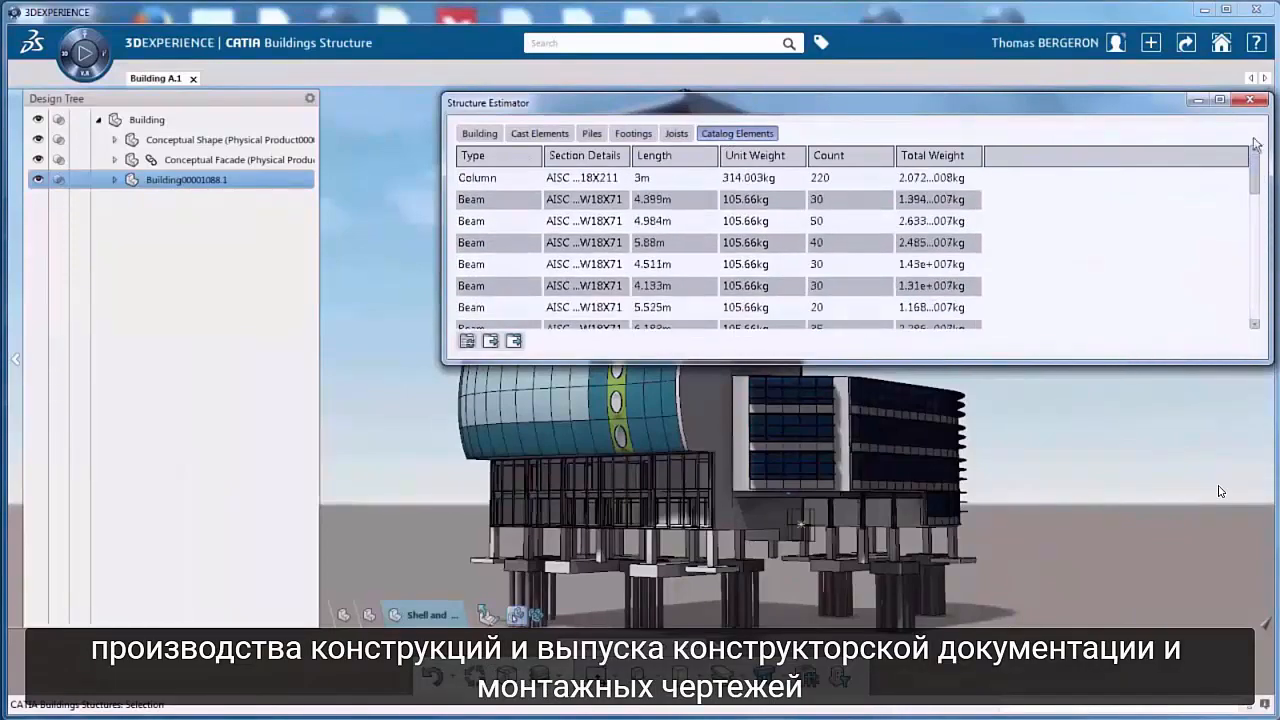
click(1257, 103)
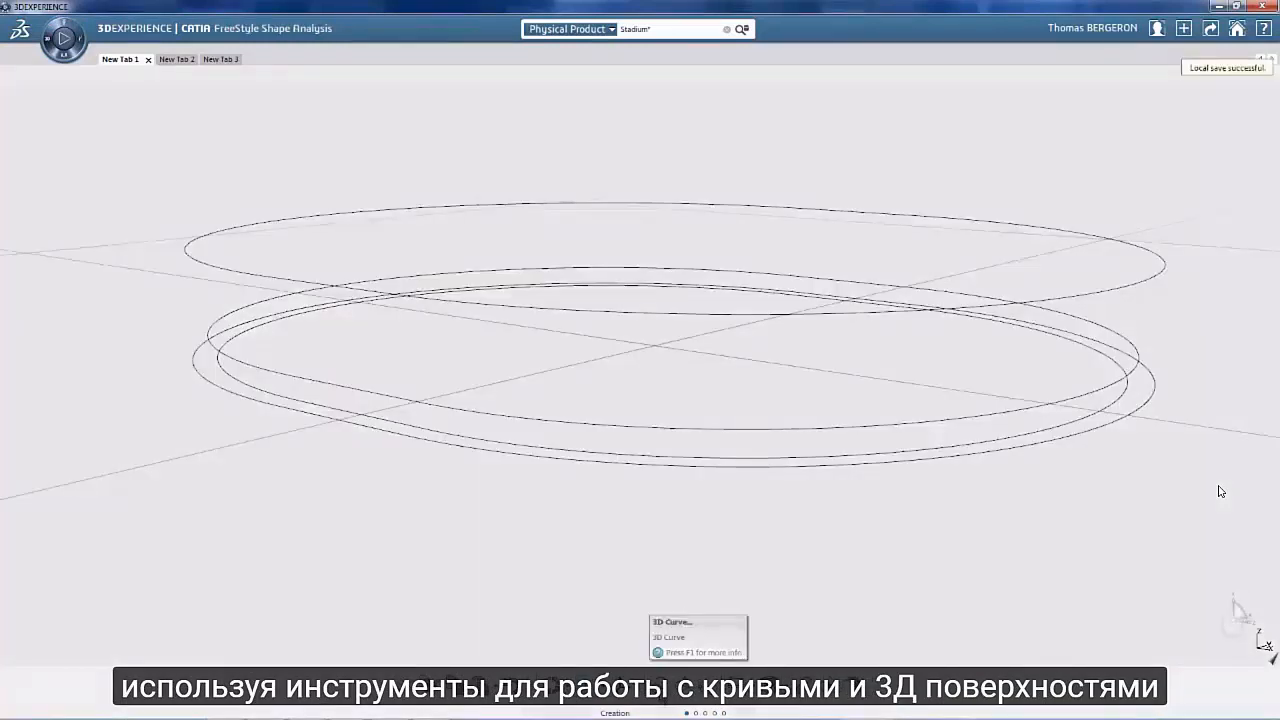
Create a wavy 3D curve through four points across the stadium contours and adjust its points' positions
click(659, 685)
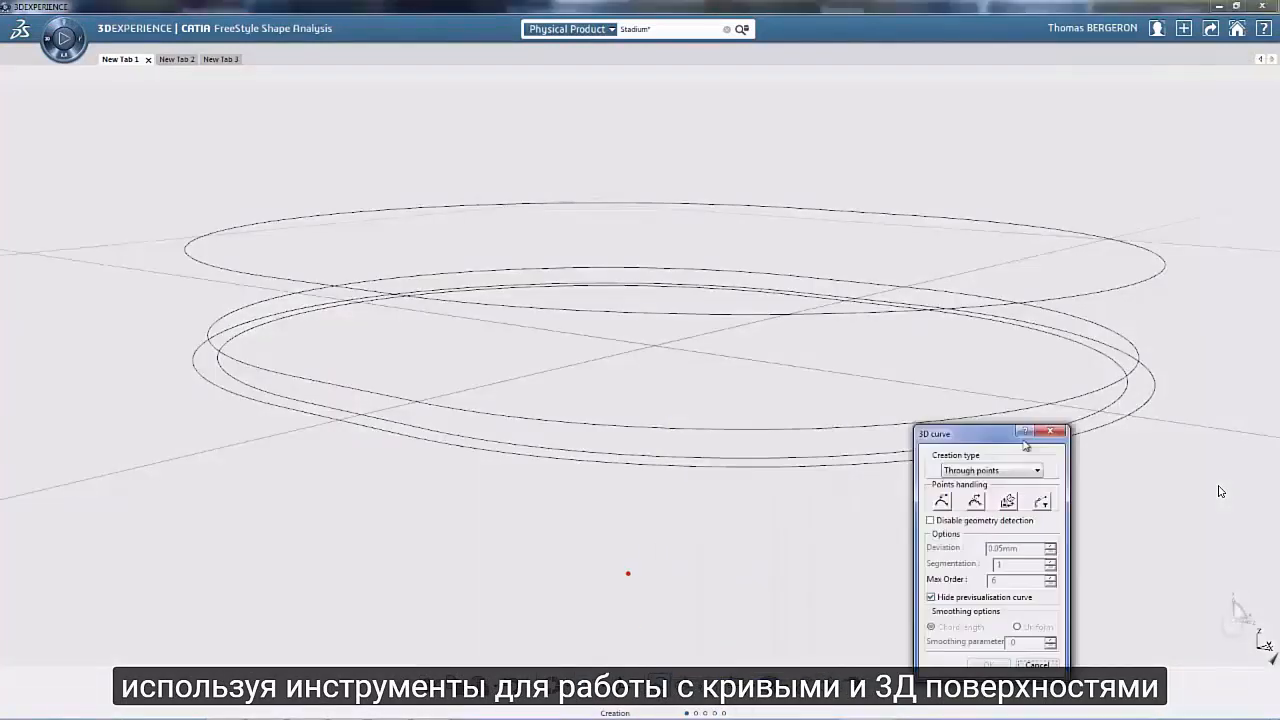
click(273, 437)
click(466, 252)
click(745, 310)
click(943, 200)
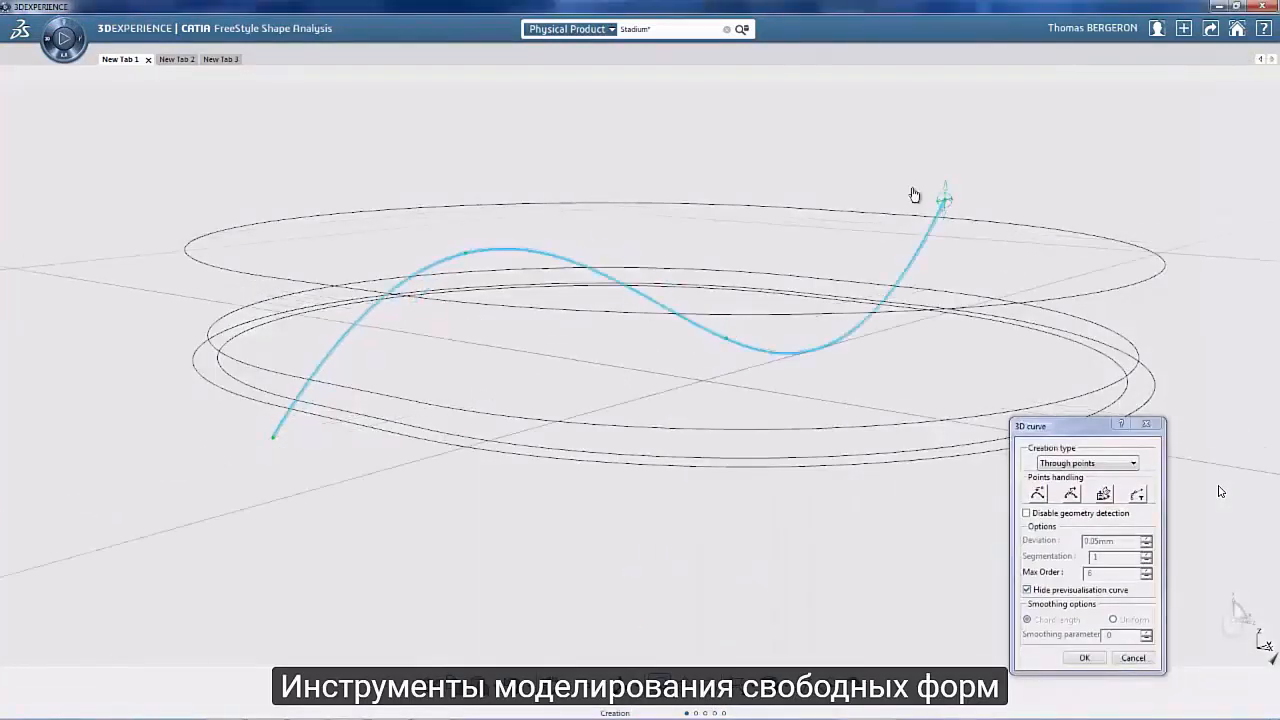
drag(735, 298, 732, 284)
drag(466, 252, 467, 288)
drag(940, 202, 936, 203)
click(1085, 656)
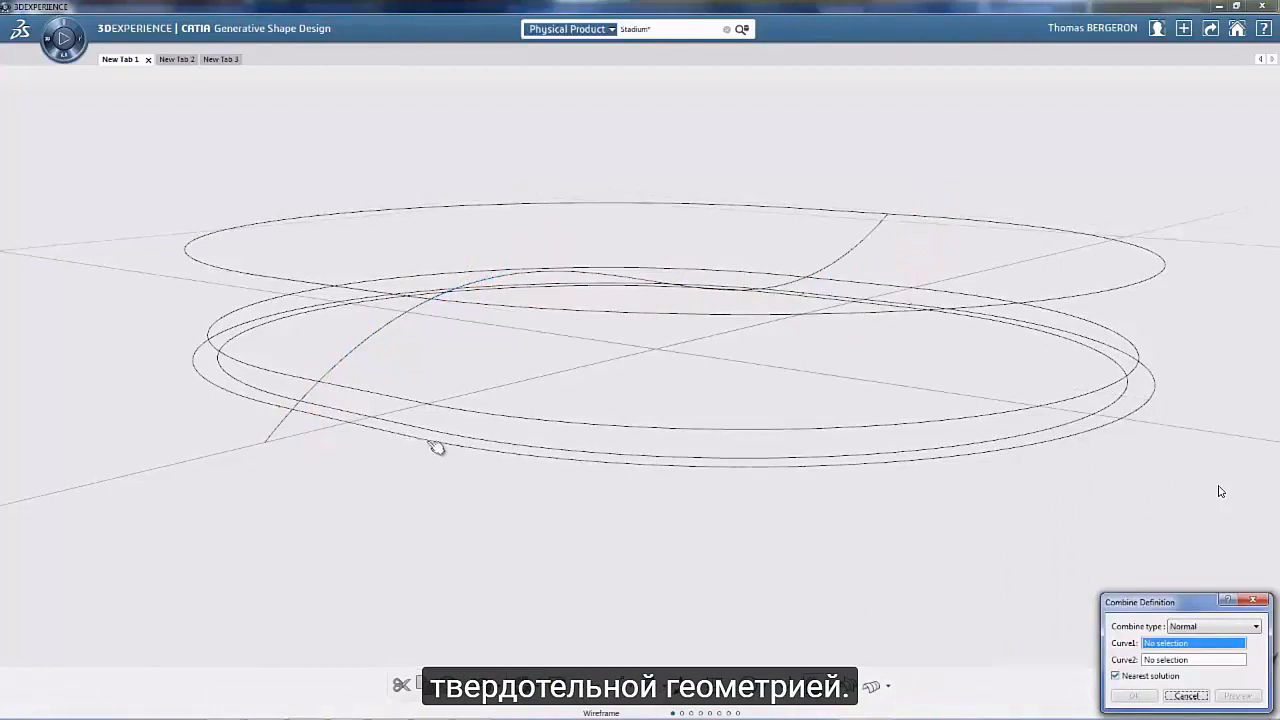
Combine the outer base contour with the wavy 3D curve, using the Normal combine type
click(437, 447)
click(380, 337)
click(1134, 696)
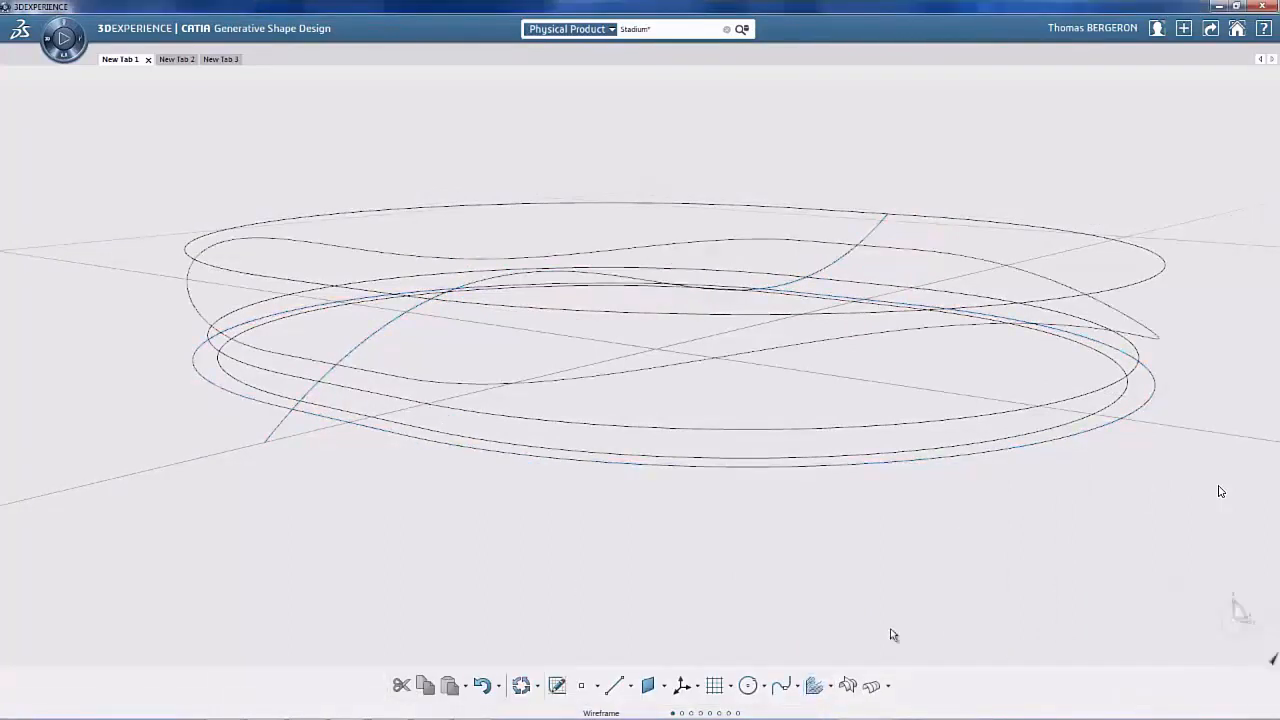
Sweep a Two limits surface between the upper stadium contour and the combined wavy curve
click(682, 713)
click(717, 687)
click(708, 642)
click(257, 275)
click(259, 350)
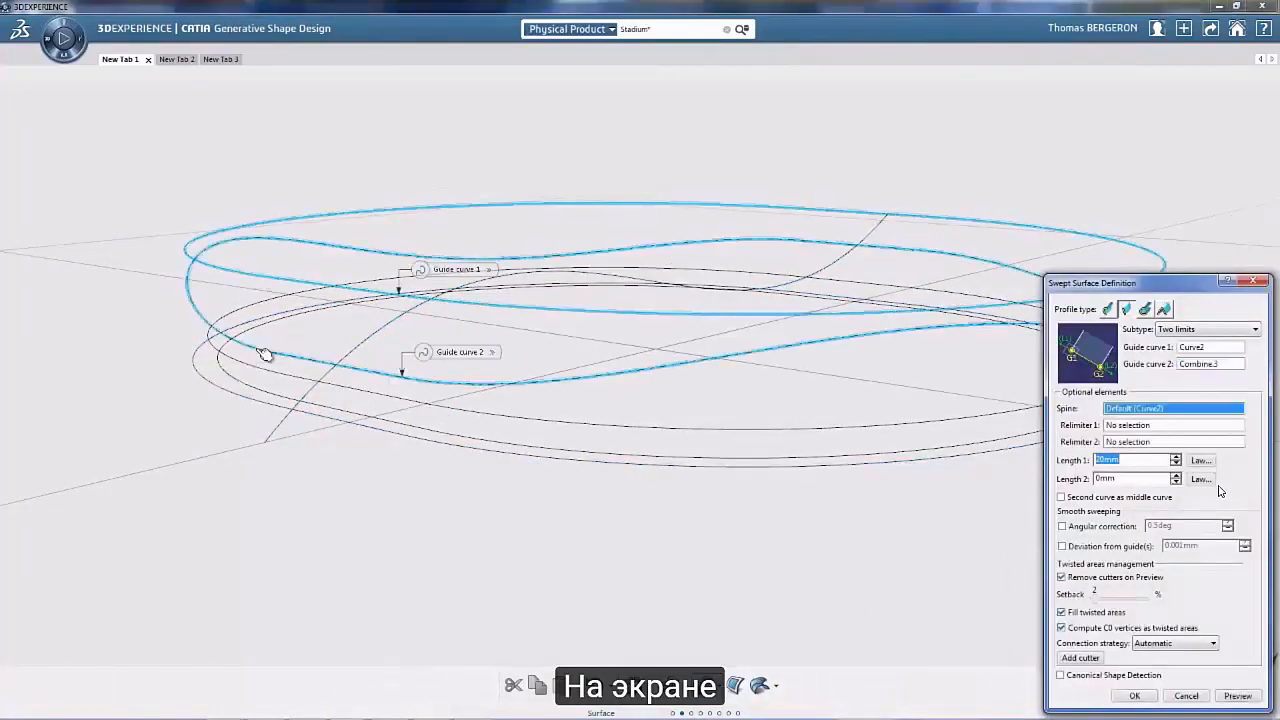
click(1128, 697)
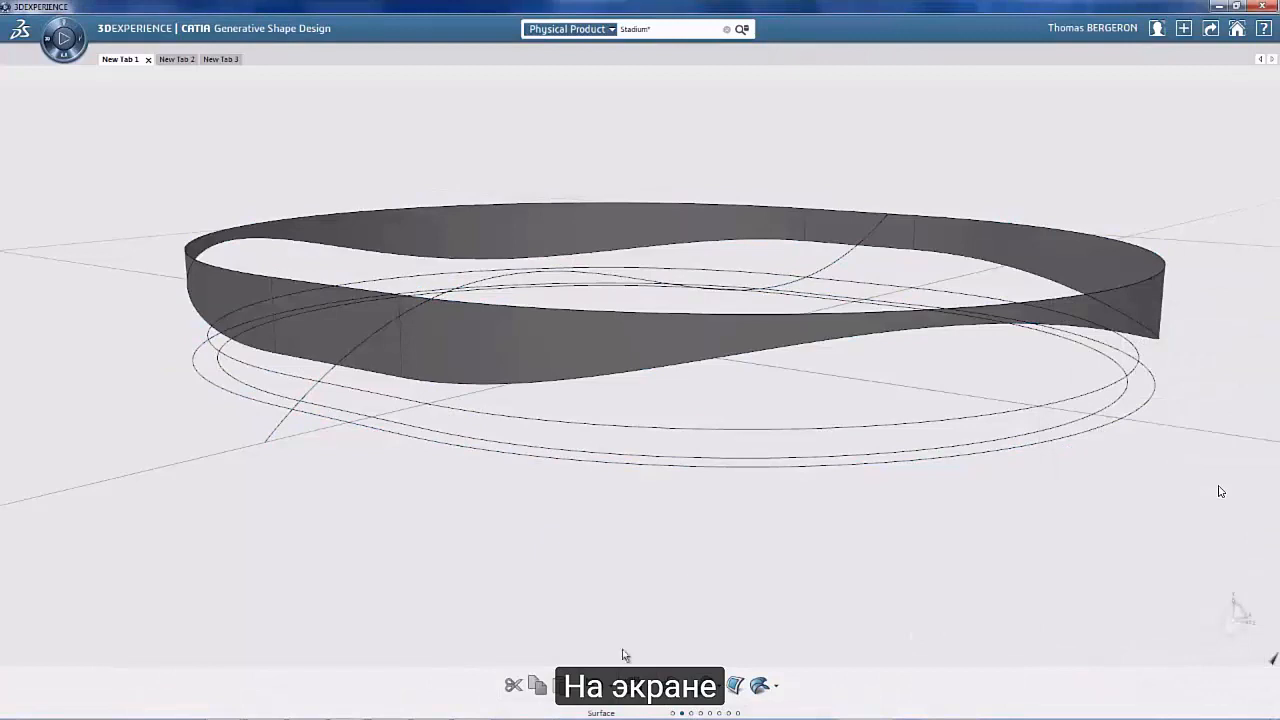
Sweep a second surface from the combined wavy curve down to the lower stadium contour
click(455, 408)
click(557, 393)
key(Return)
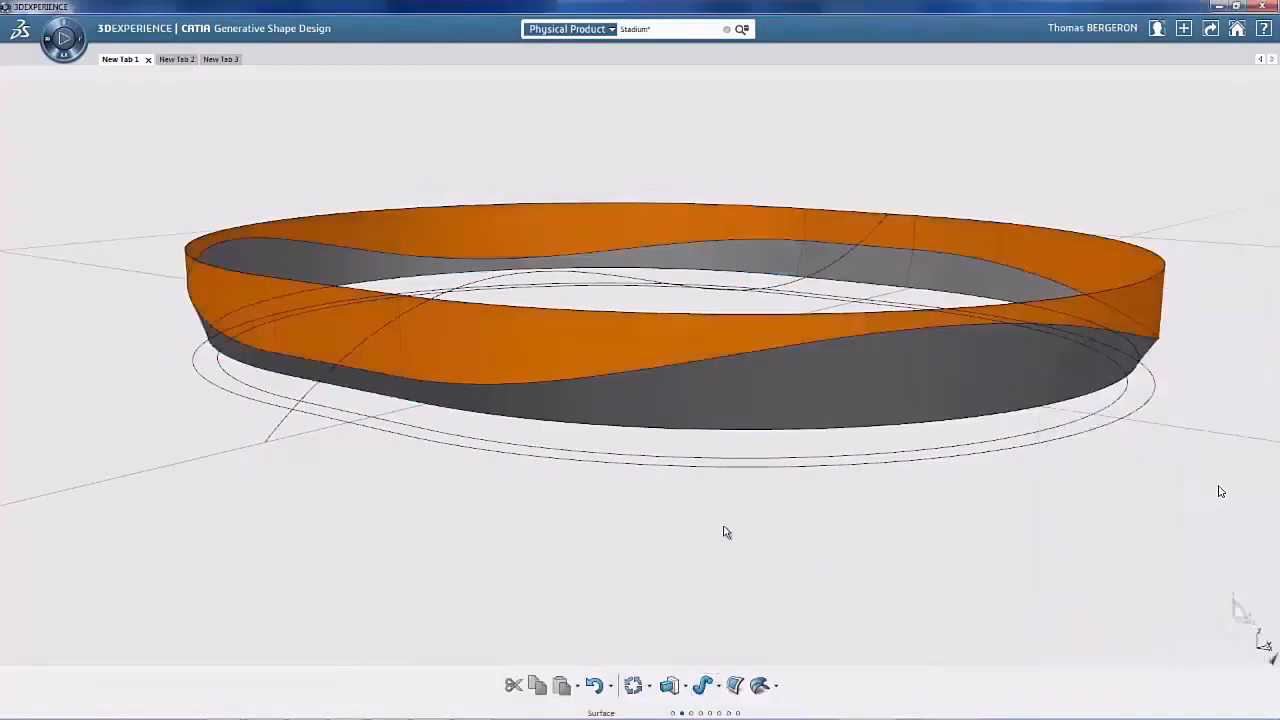
Edit the wavy 3D curve by shifting its front end point and its third point vertically
double_click(311, 390)
mouse_move(265, 441)
mouse_down()
mouse_move(258, 404)
mouse_move(259, 427)
mouse_up()
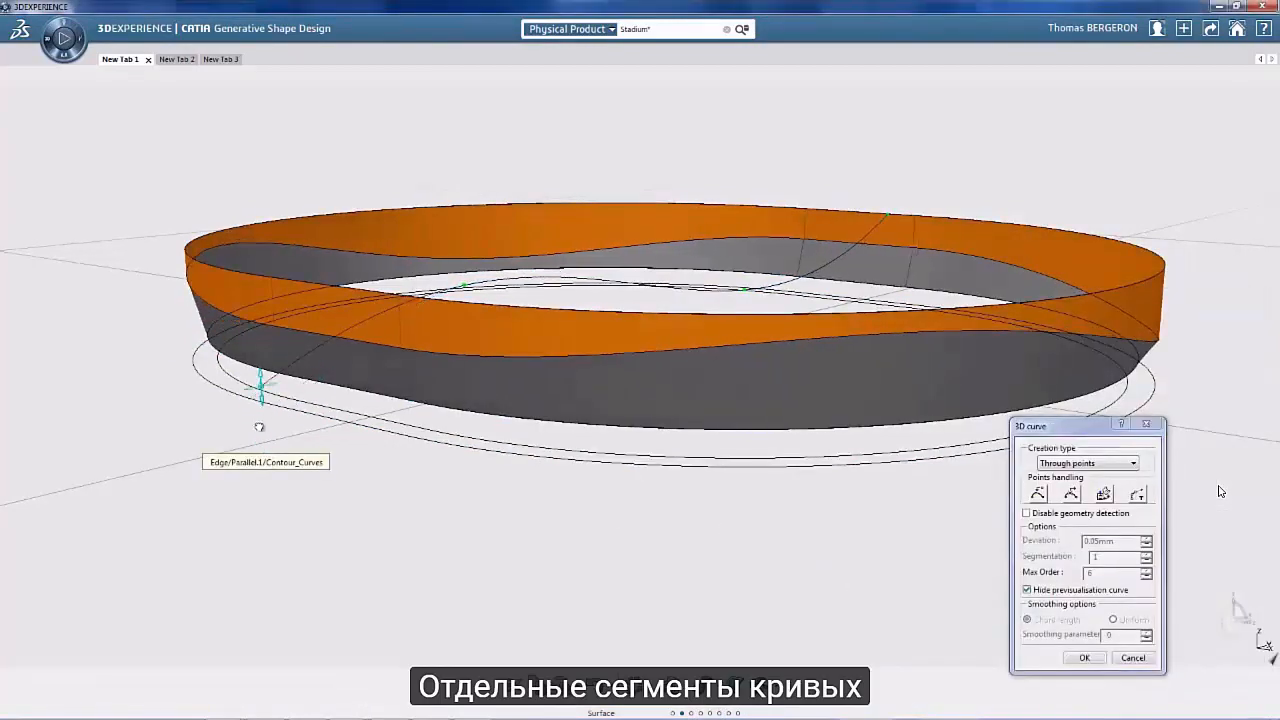
mouse_move(743, 298)
mouse_down()
mouse_move(744, 270)
mouse_move(743, 286)
mouse_up()
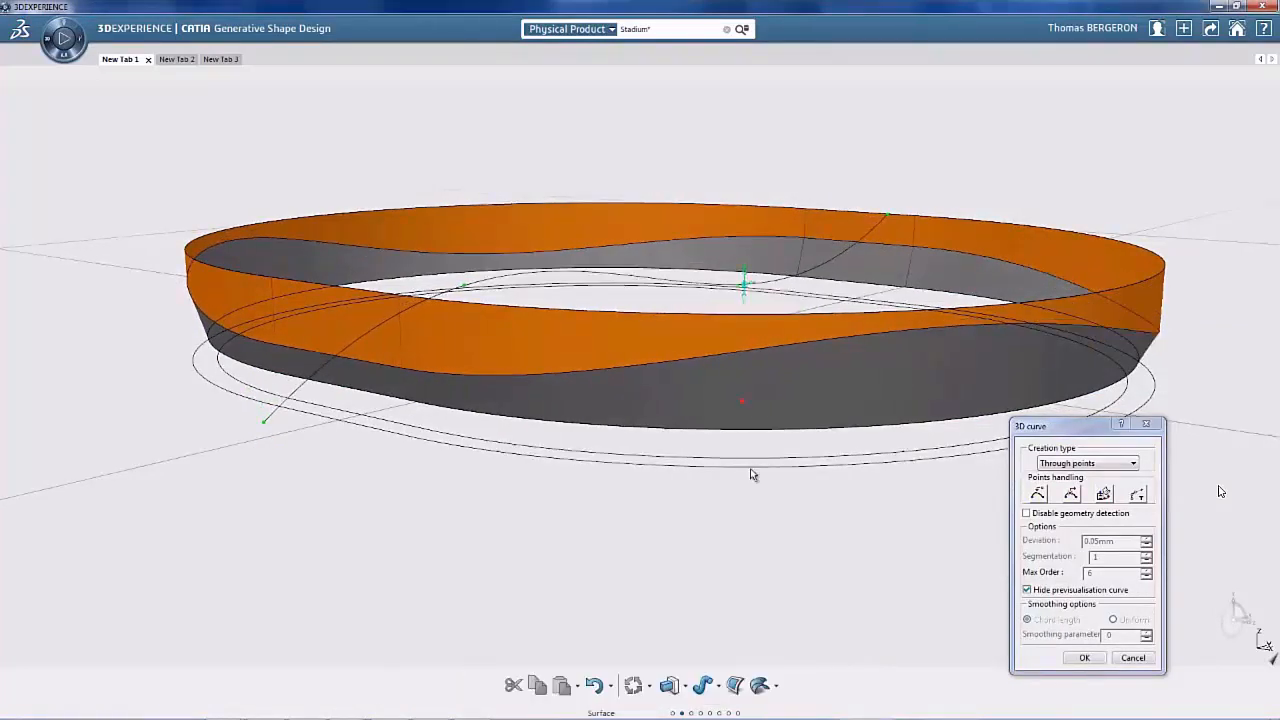
Show the model in four views, adjust the 3D curve's points in the side view and accept the edited curve
click(728, 713)
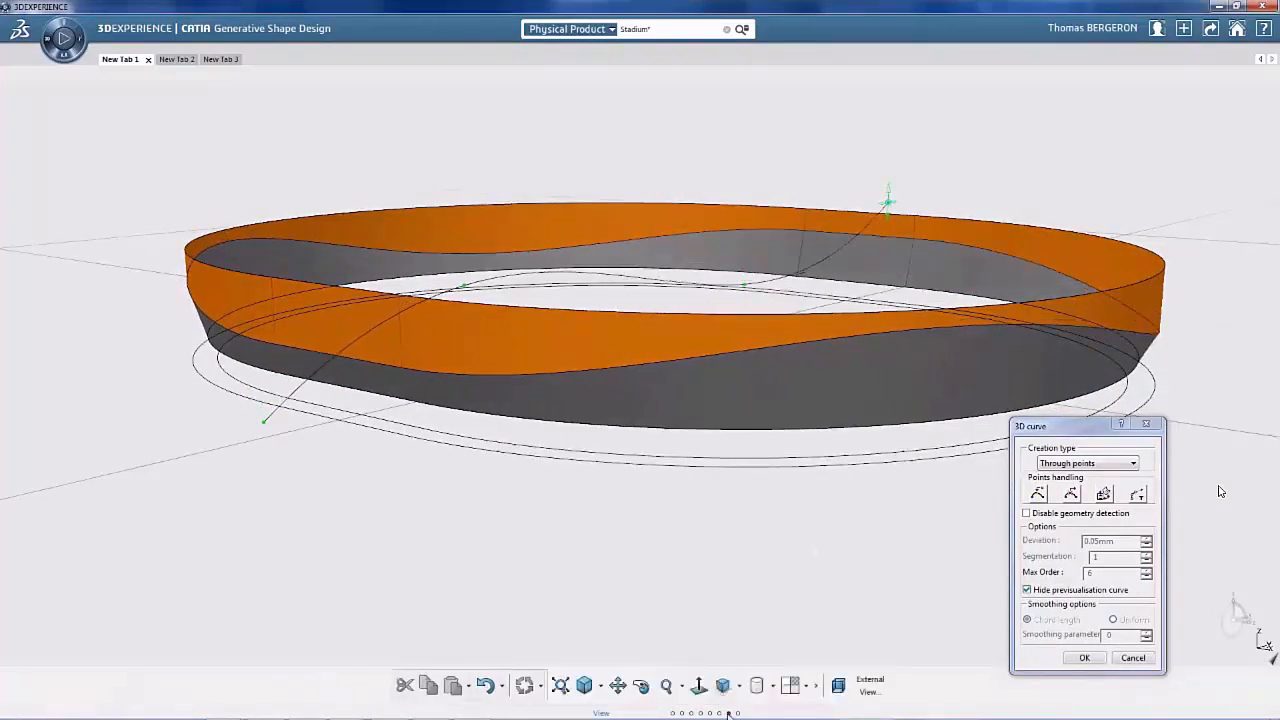
click(790, 686)
drag(229, 531, 239, 536)
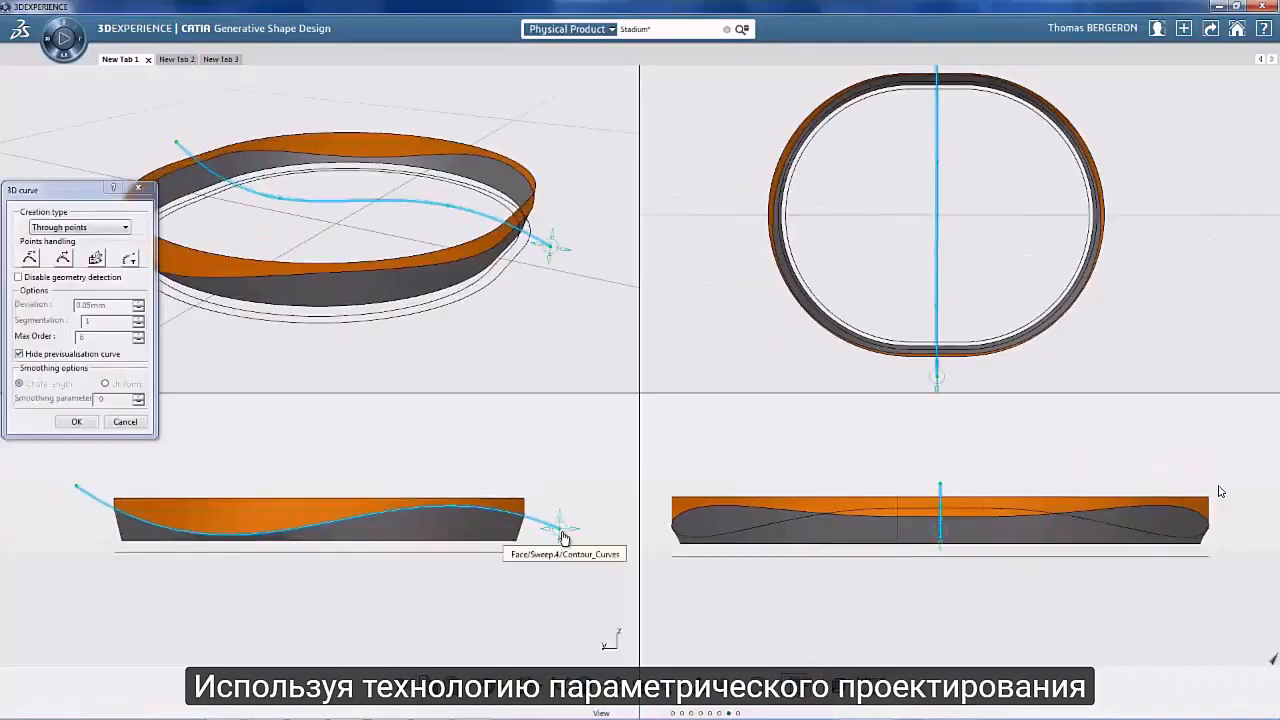
drag(561, 530, 551, 548)
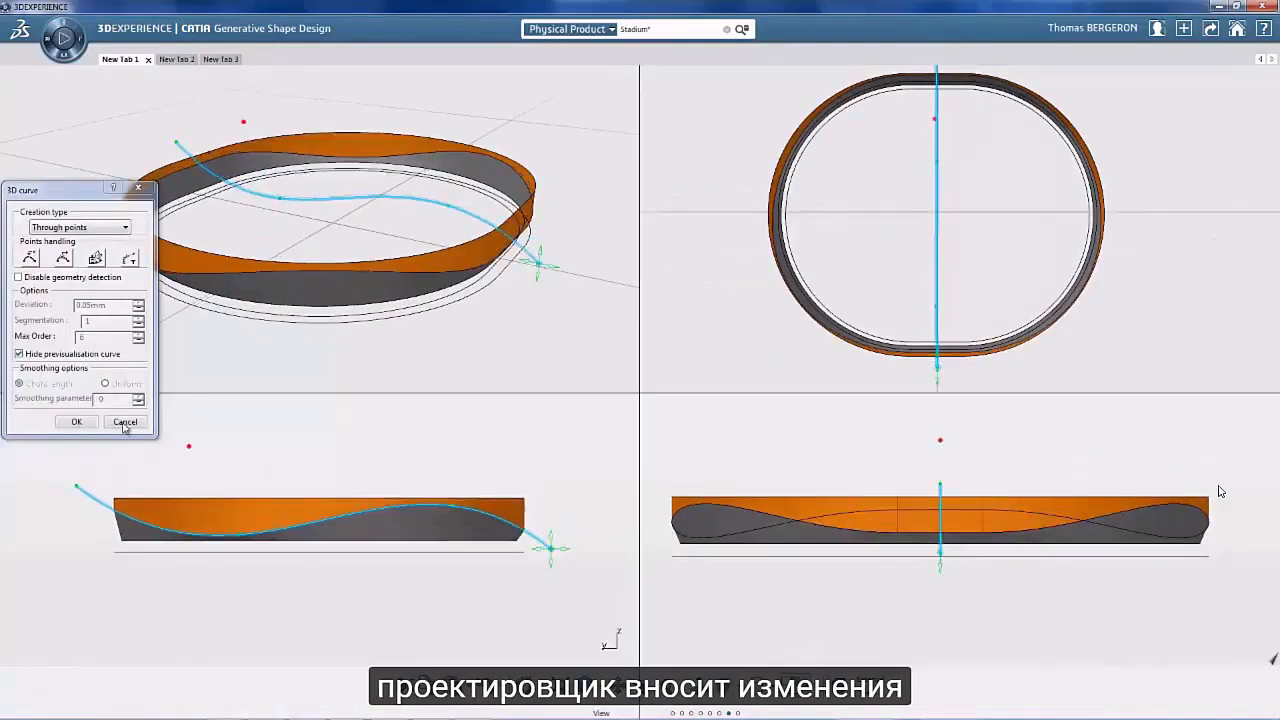
click(78, 422)
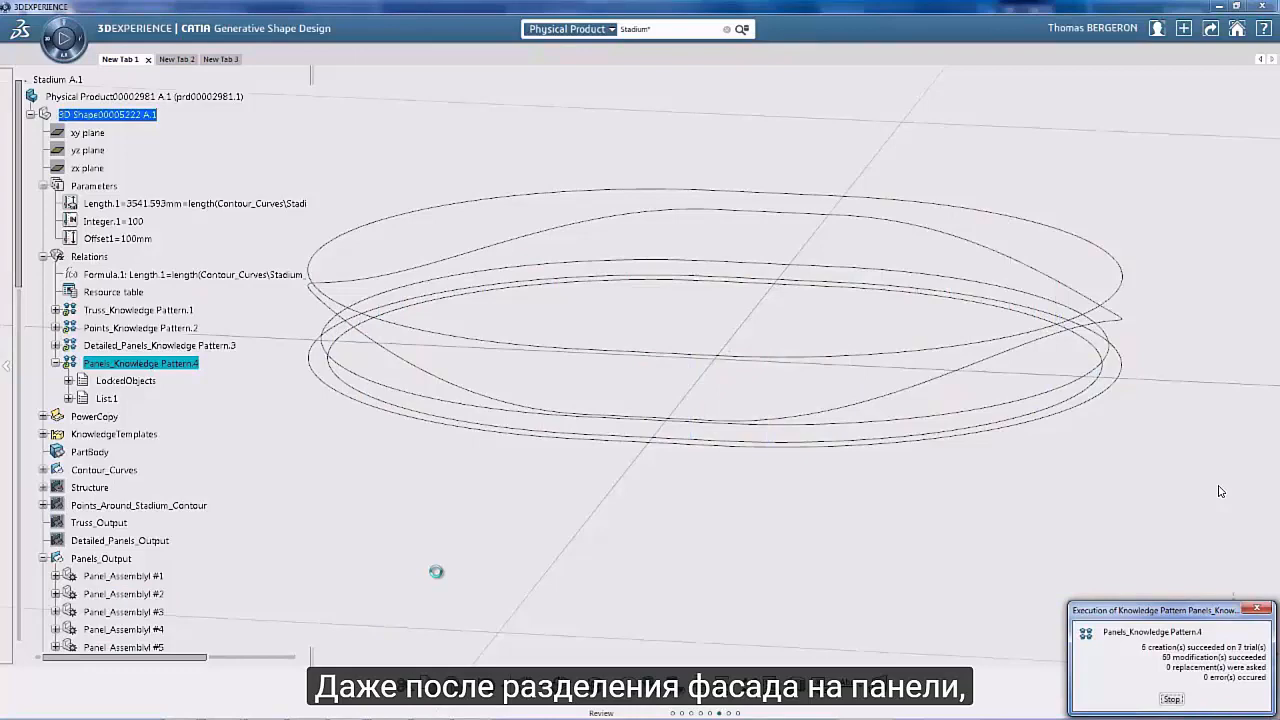
Collapse the Panels_Output branch in the design tree and hide the tree
drag(20, 213, 19, 128)
click(44, 559)
key(F3)
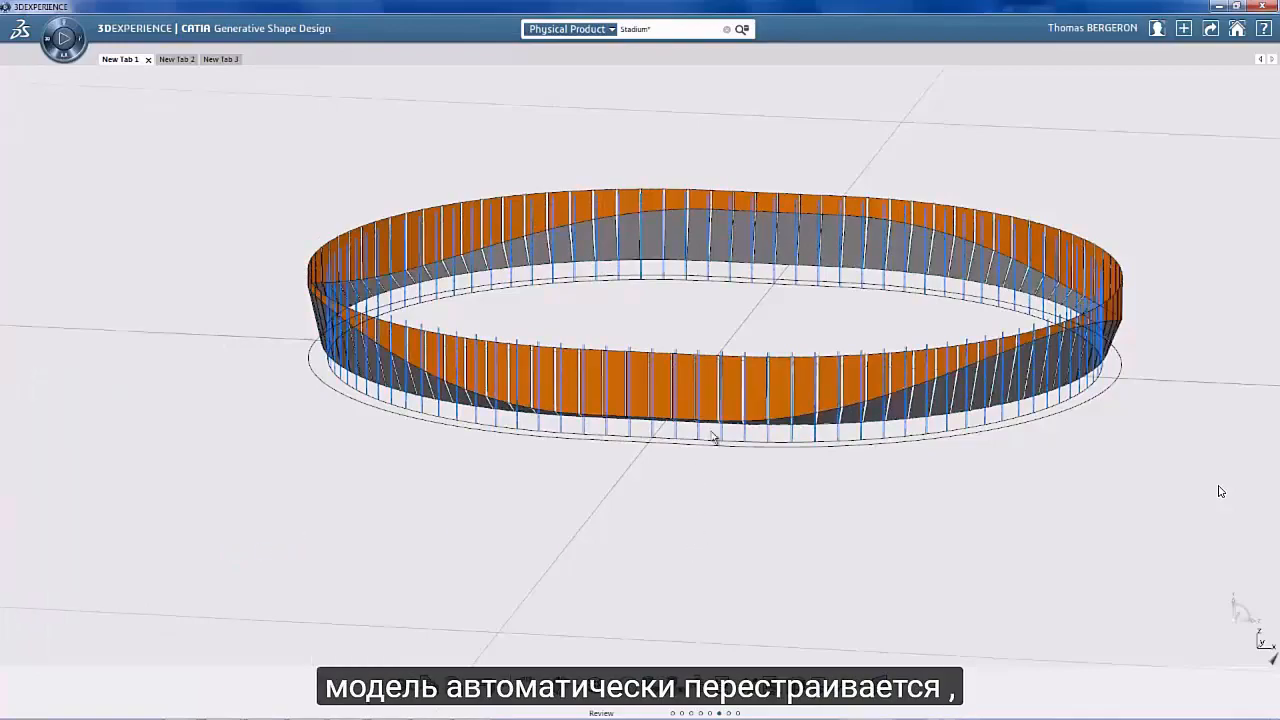
In four views, reshape the facade's profile spline by moving its four control points in the side view, and exit the sketch
middle_drag(696, 458, 619, 538)
click(789, 686)
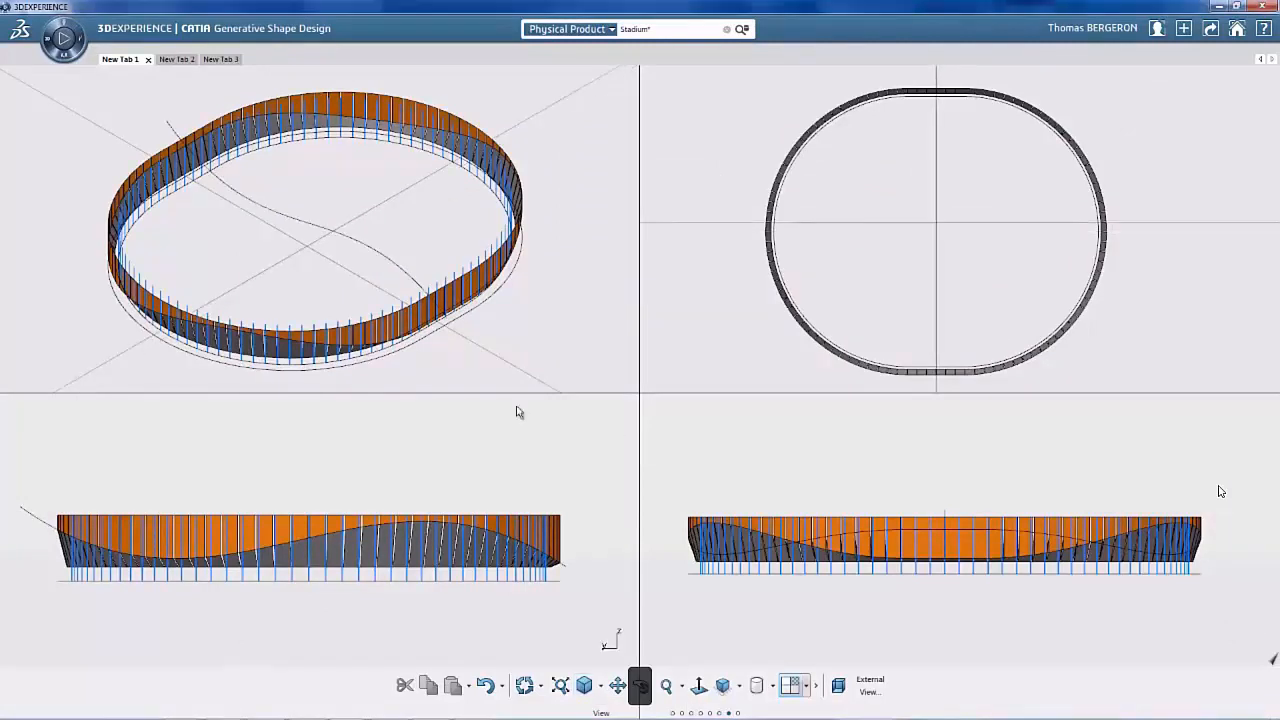
drag(434, 522, 435, 545)
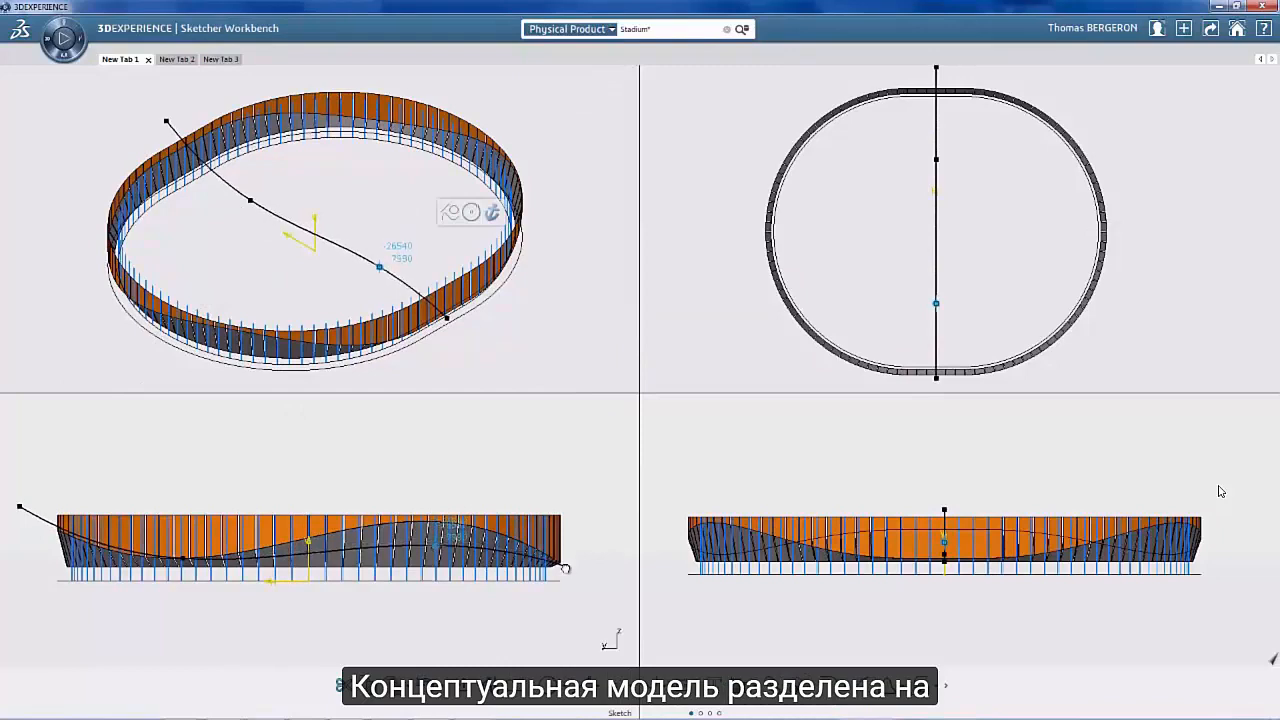
drag(566, 567, 570, 527)
drag(183, 559, 209, 527)
drag(20, 507, 30, 563)
drag(435, 546, 374, 557)
click(612, 584)
click(463, 686)
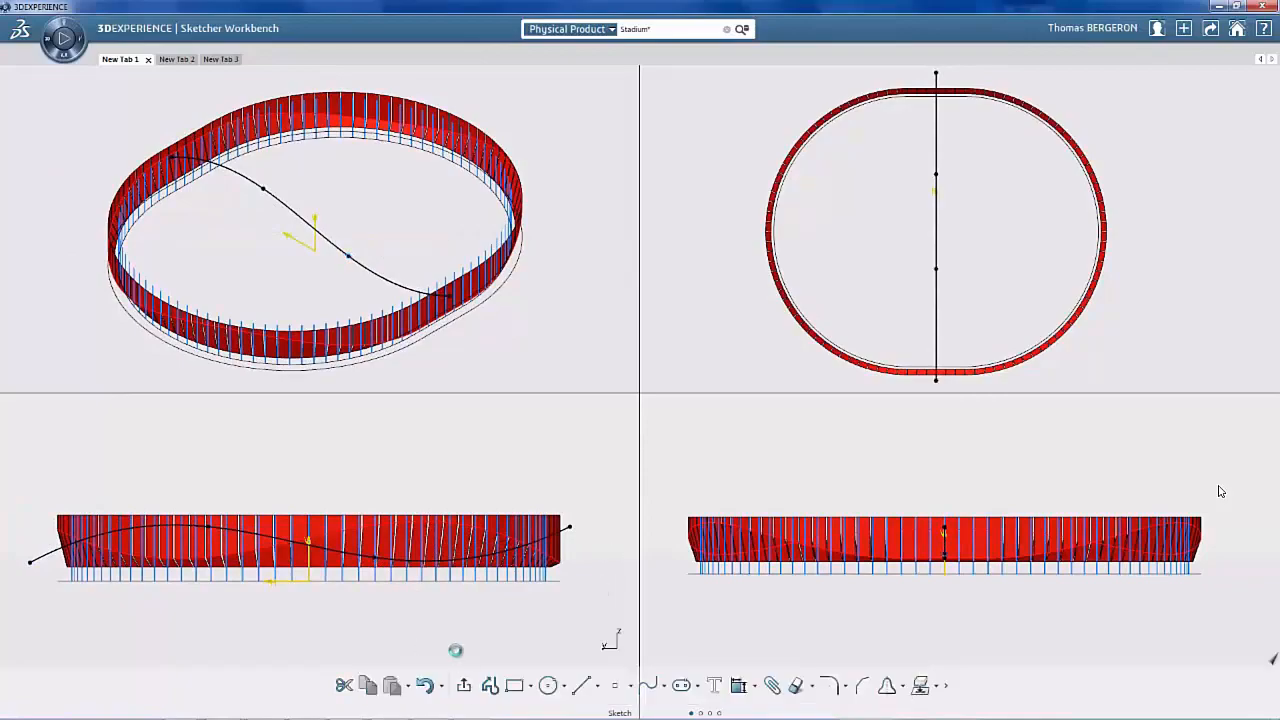
click(497, 638)
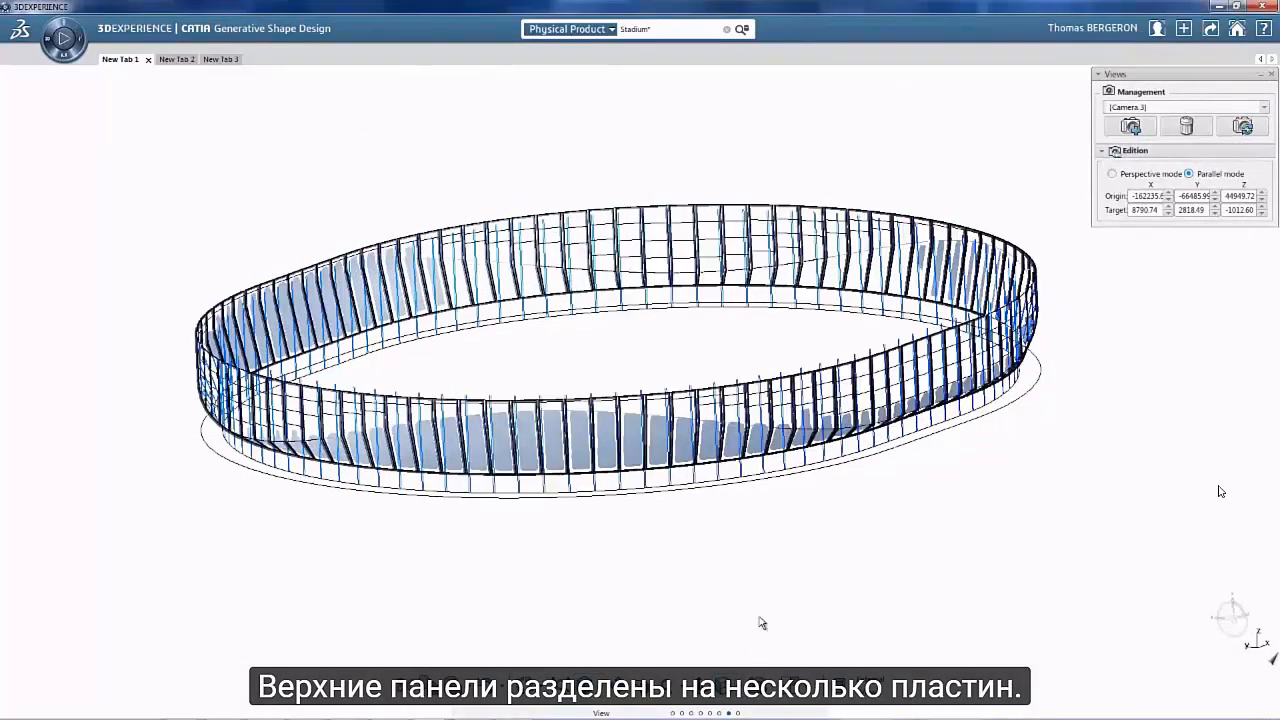
Inspect the plate divisions of the panelized facade and apply the saved camera view "zoom on panel"
mouse_move(694, 535)
middle_down()
mouse_move(706, 551)
mouse_move(706, 530)
mouse_move(717, 534)
middle_up()
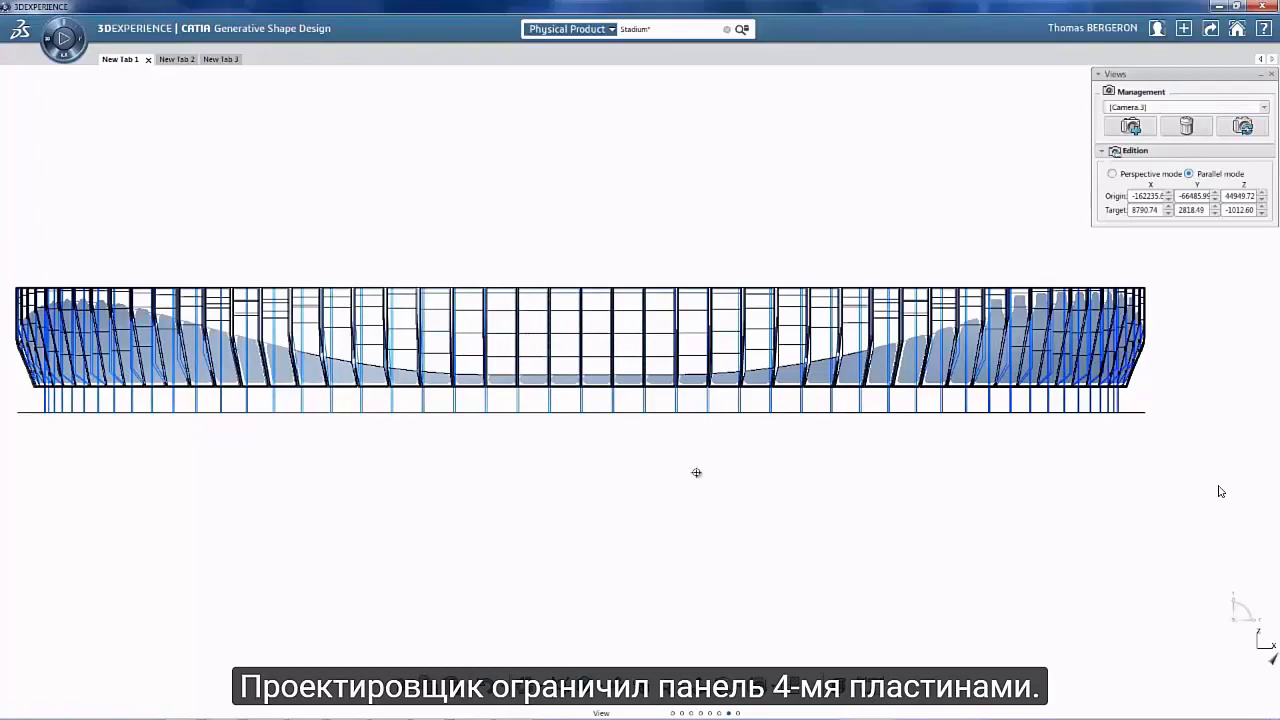
middle_drag(696, 472, 920, 501)
middle_drag(922, 510, 850, 584)
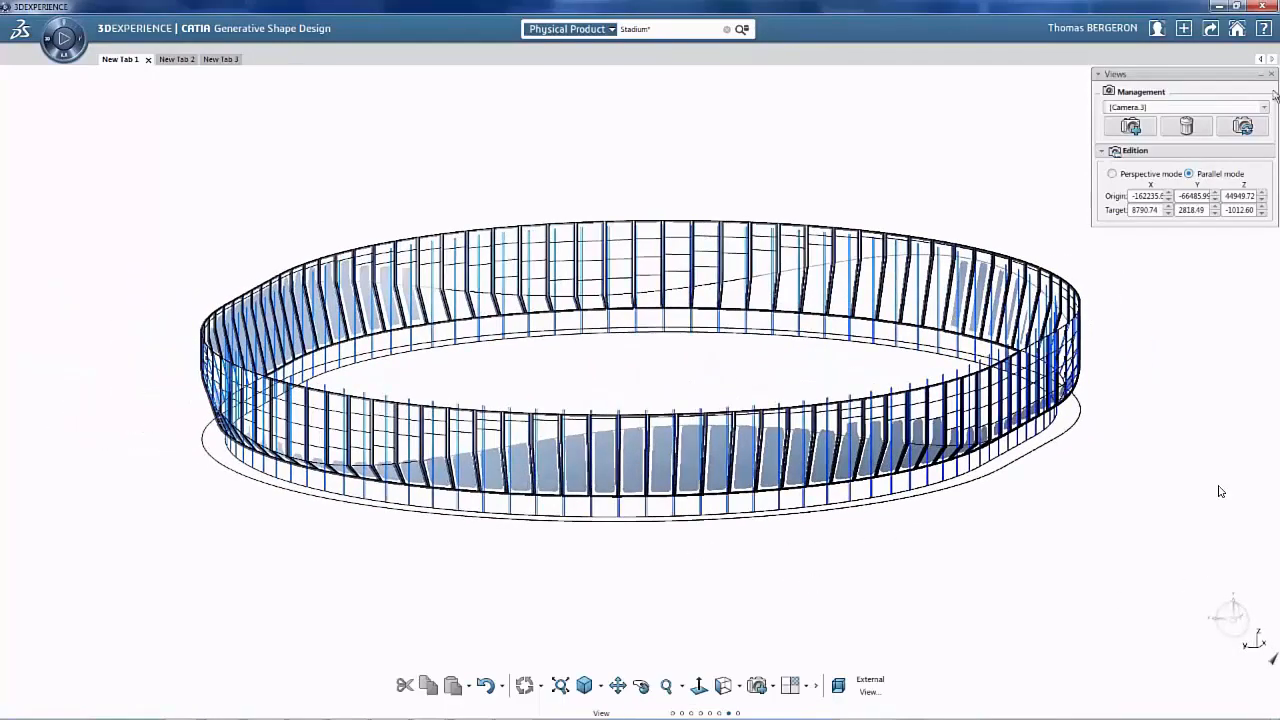
click(1265, 108)
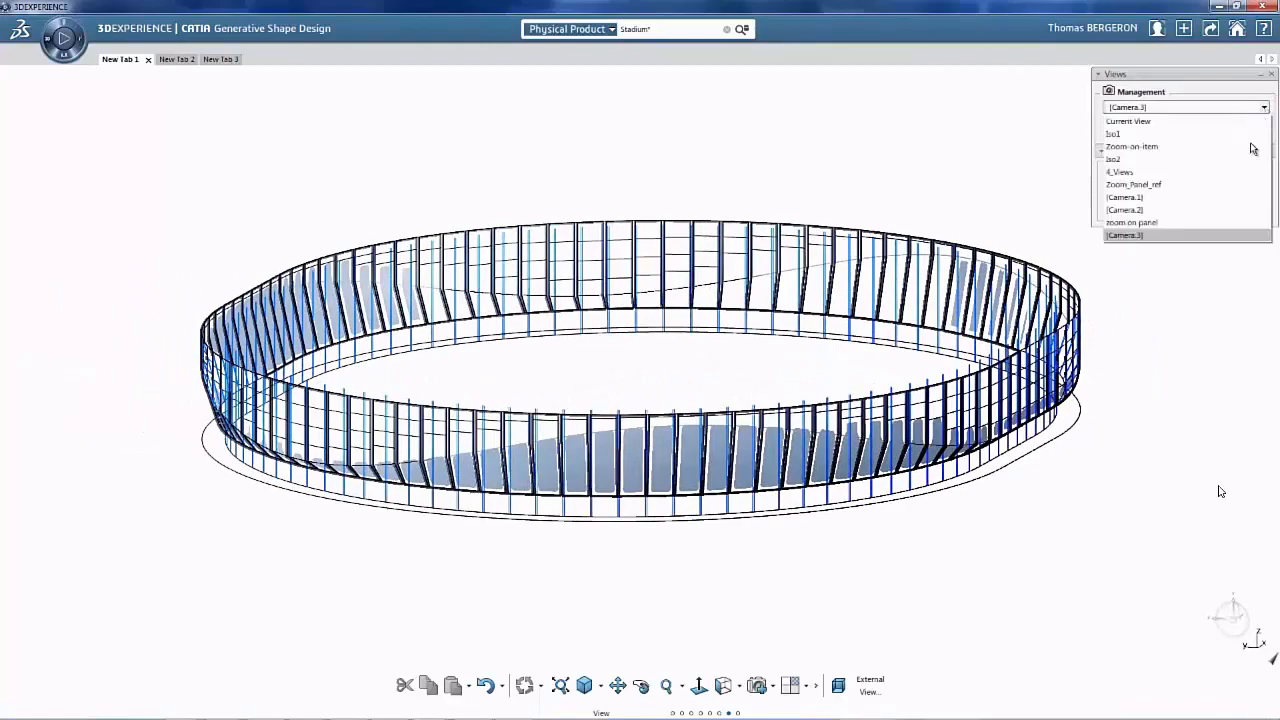
click(1152, 228)
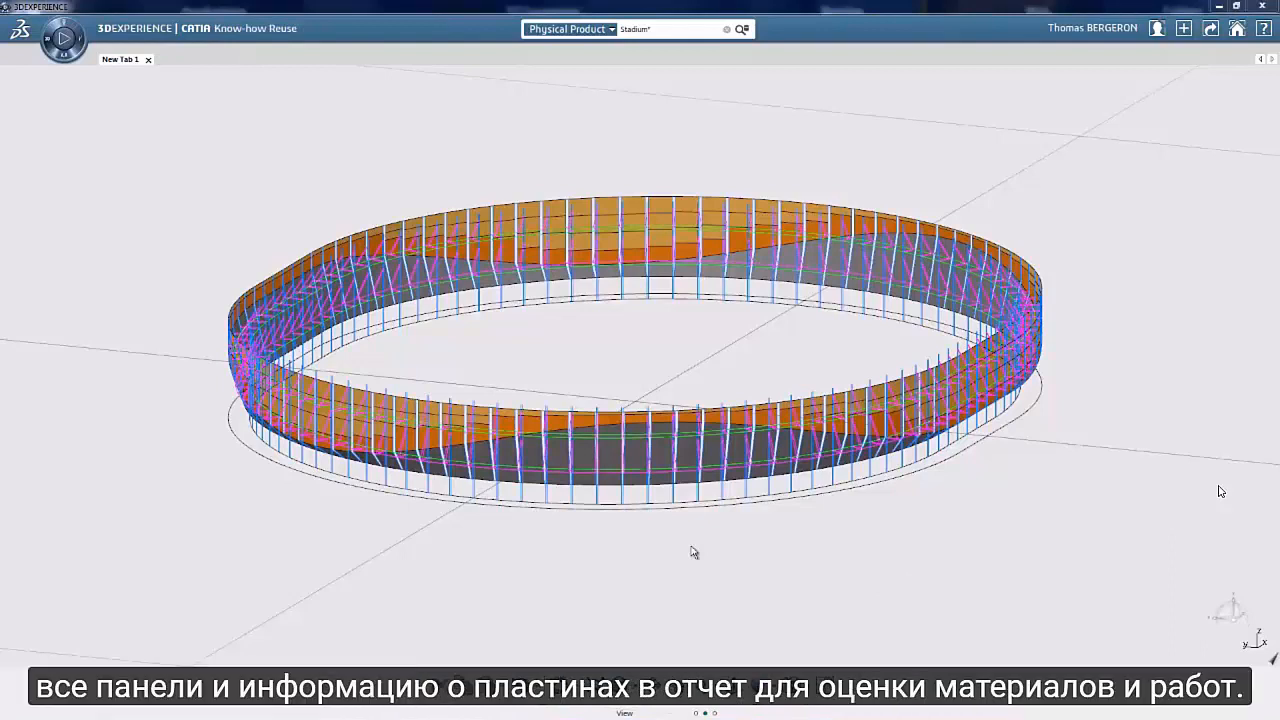
Export a Knowledge Report from UDF_Panels_Report.xml for all objects in session and review the panel list
click(1209, 30)
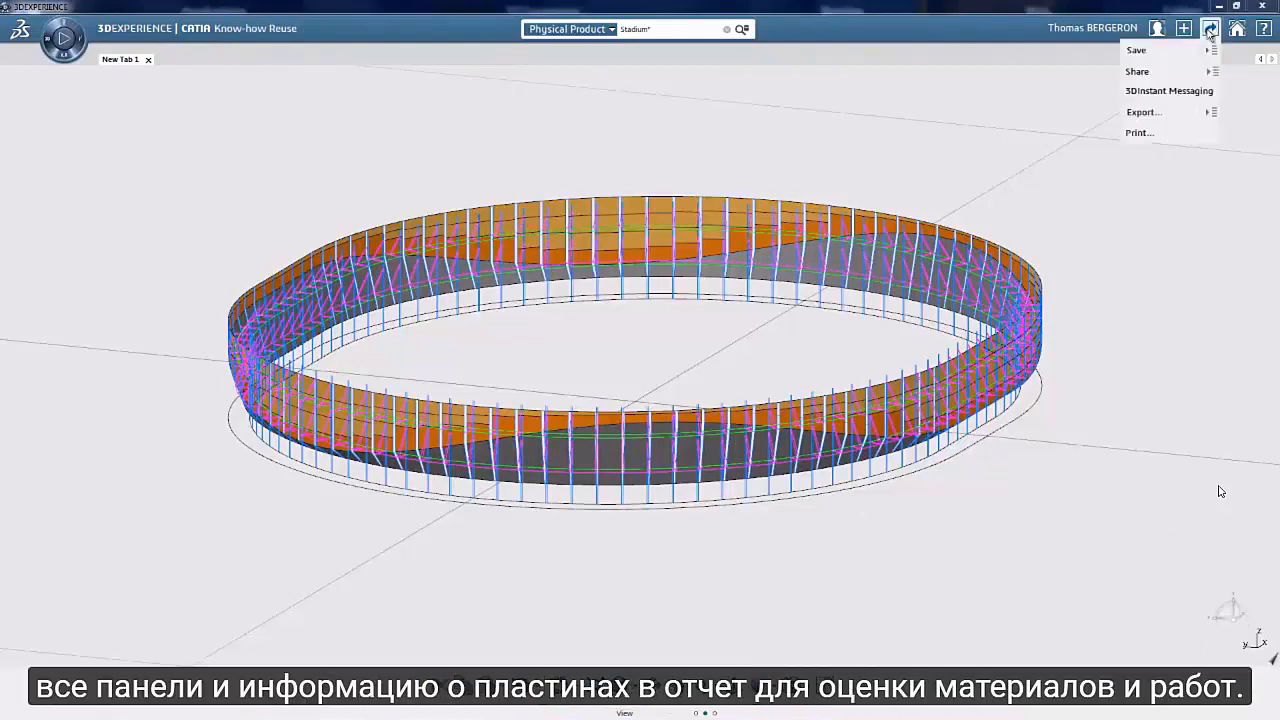
click(1213, 111)
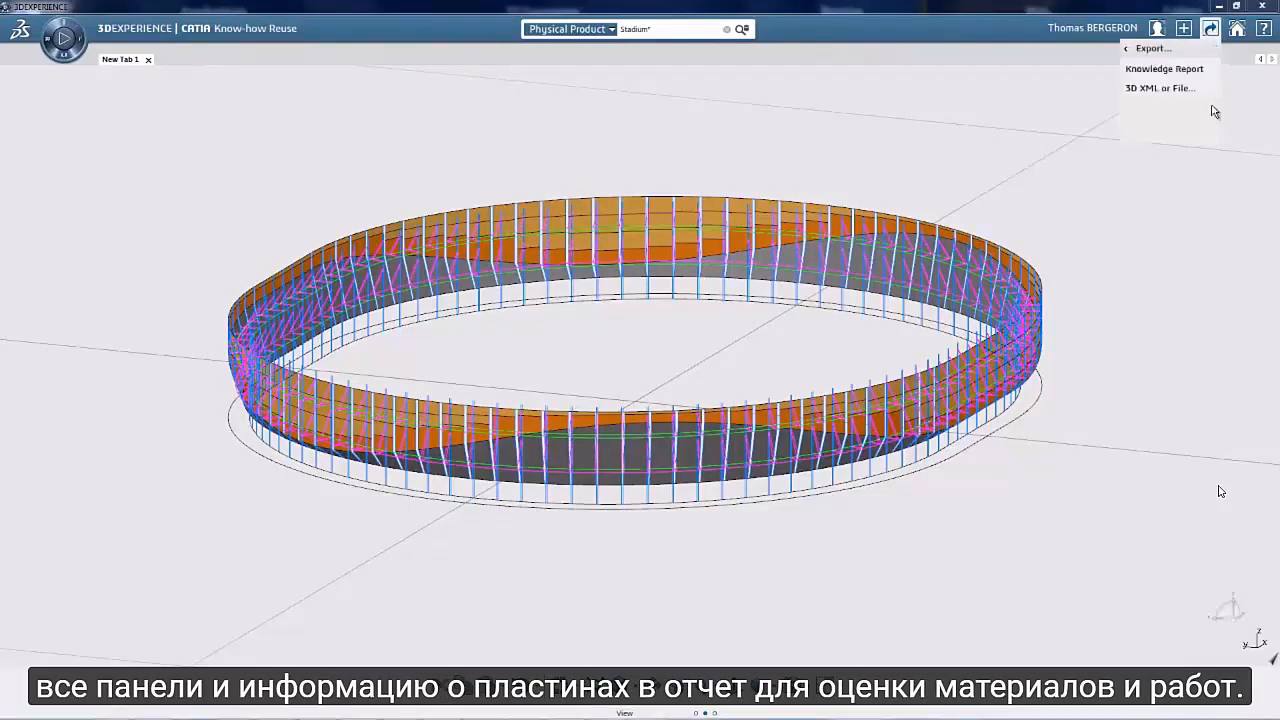
click(1164, 69)
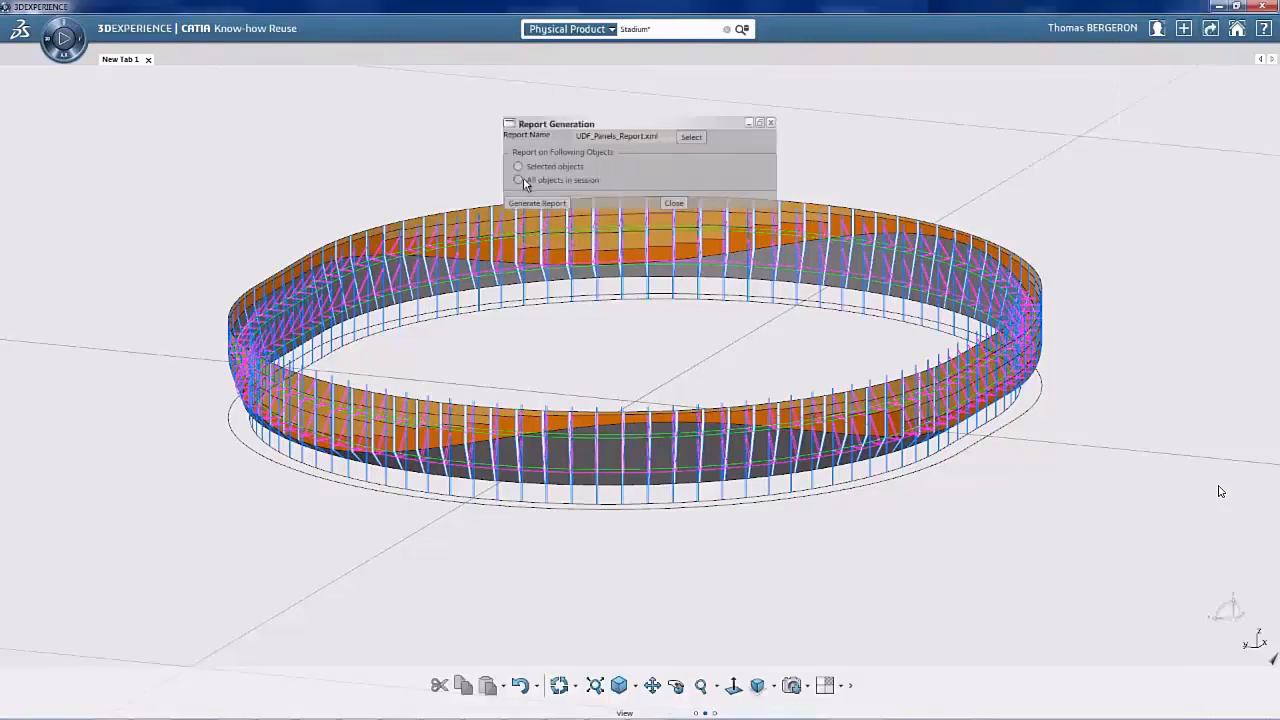
click(519, 179)
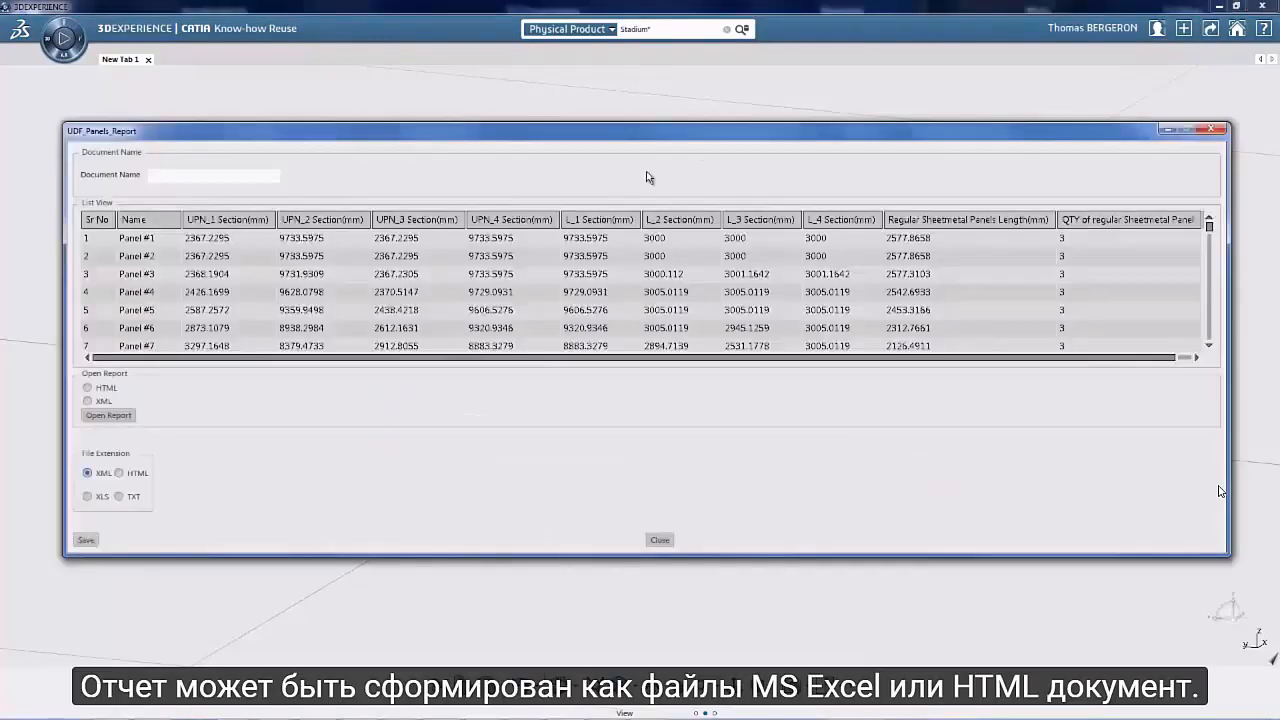
mouse_move(1211, 227)
mouse_down()
mouse_move(1214, 301)
mouse_move(1211, 228)
mouse_up()
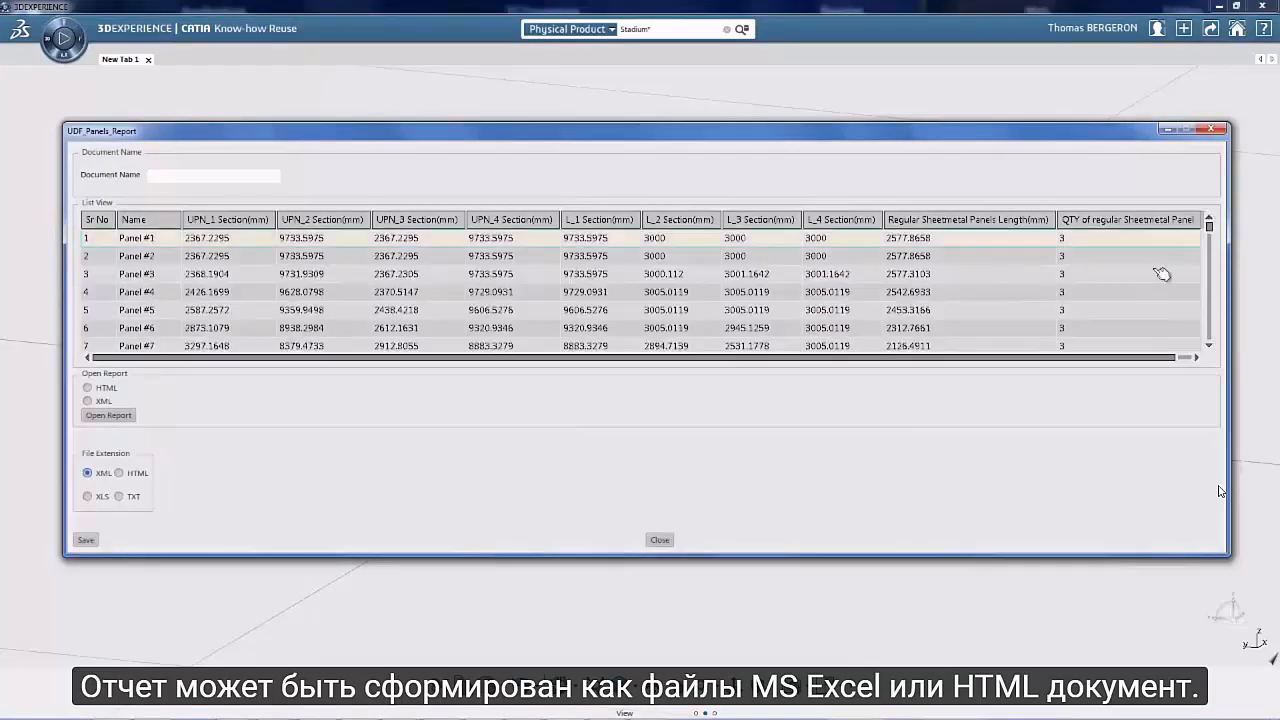
Open UDF_Panels_Report as an HTML page in the browser and examine the section lengths and sheet metal panel quantities
click(97, 416)
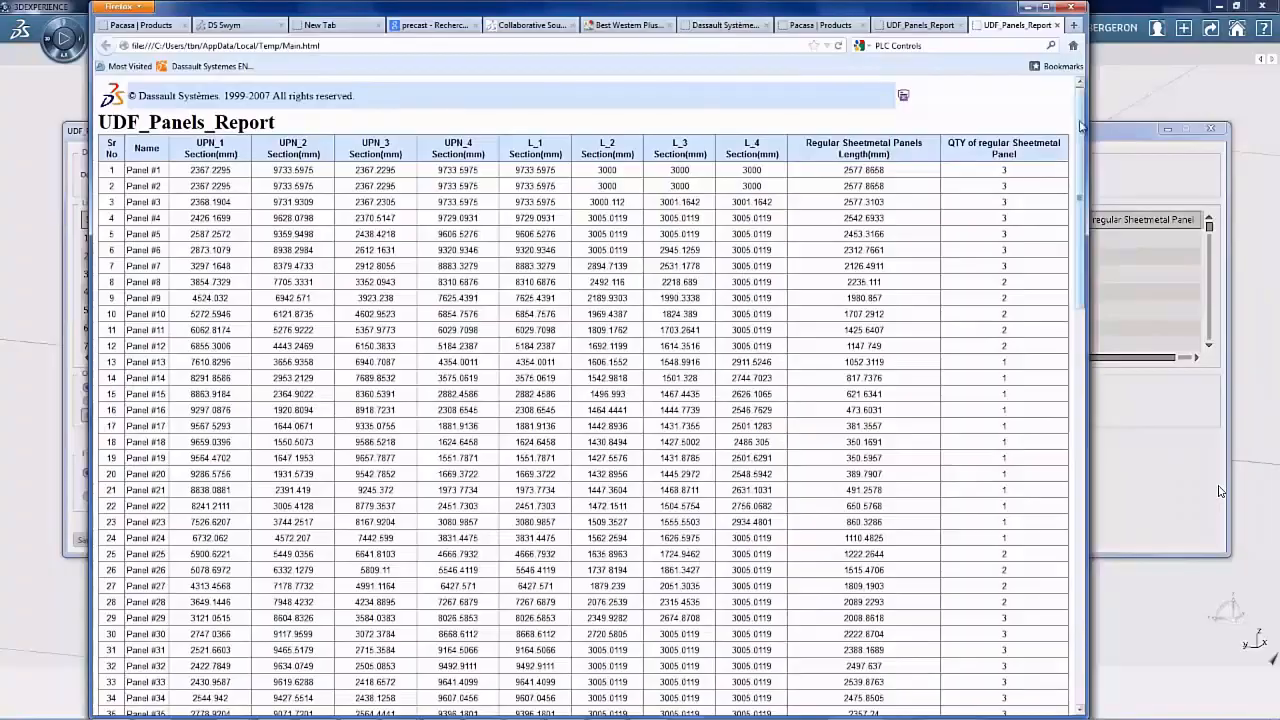
drag(1082, 134, 1080, 90)
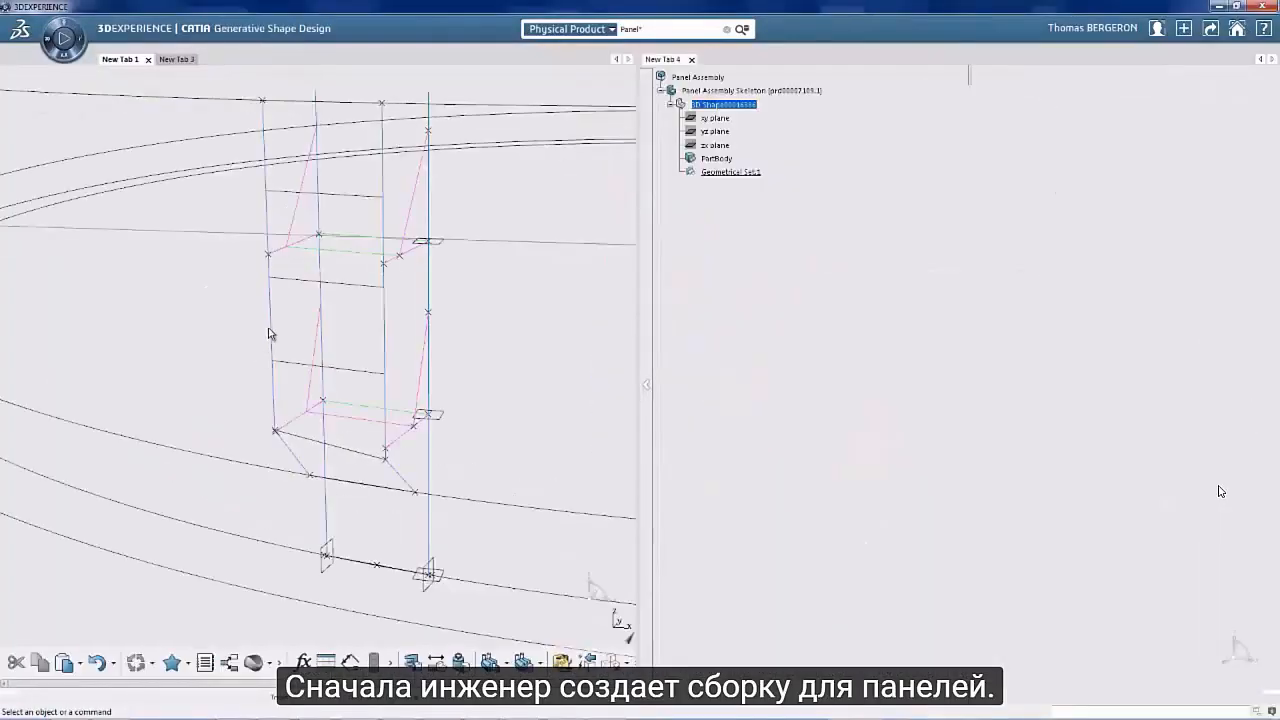
Copy the six UPN lines of the facade panel wireframe into Geometrical Set.1 of the Panel Assembly Skeleton
click(271, 325)
ctrl+click(291, 451)
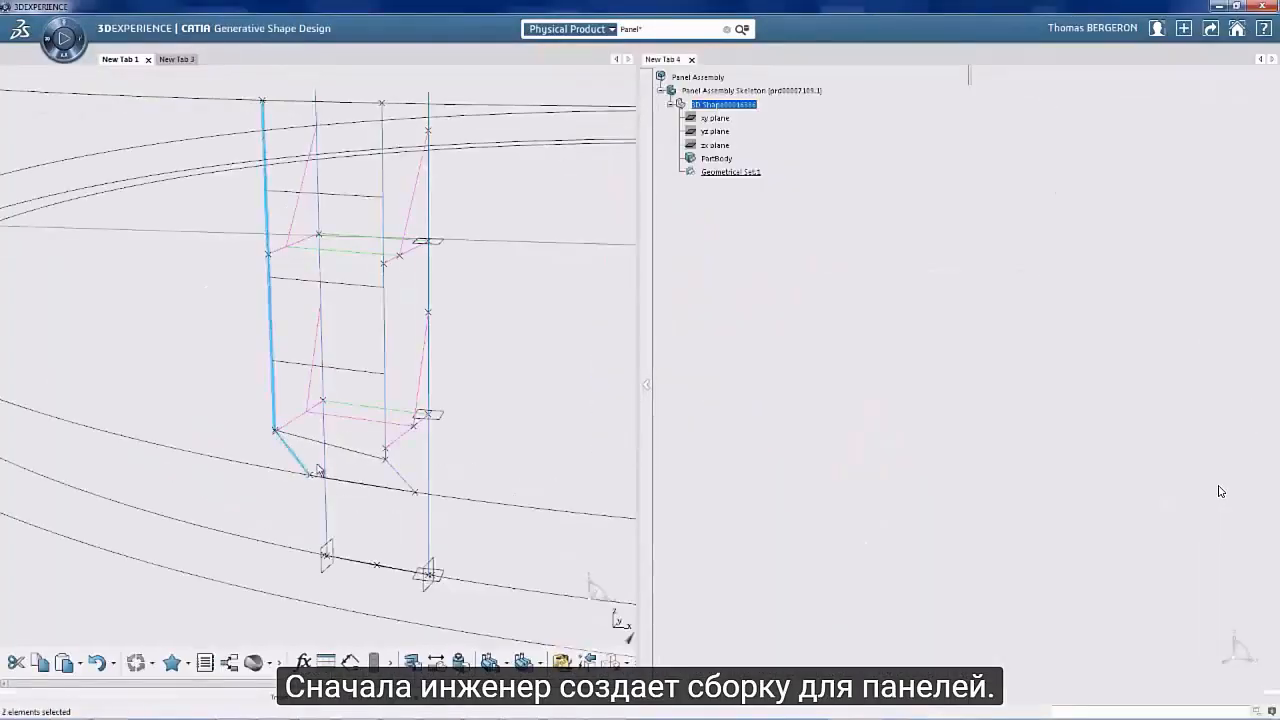
ctrl+click(324, 467)
ctrl+click(397, 472)
ctrl+click(386, 396)
ctrl+click(430, 455)
right_click(427, 152)
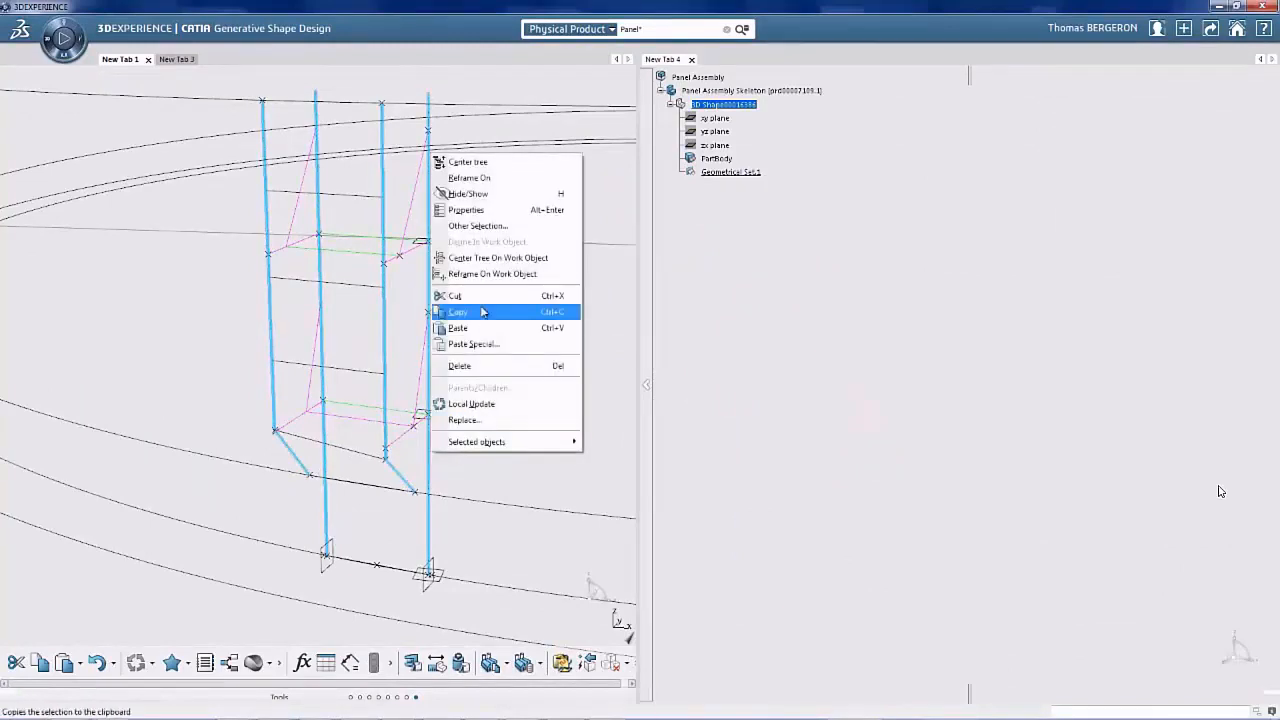
click(455, 314)
right_click(735, 174)
click(755, 377)
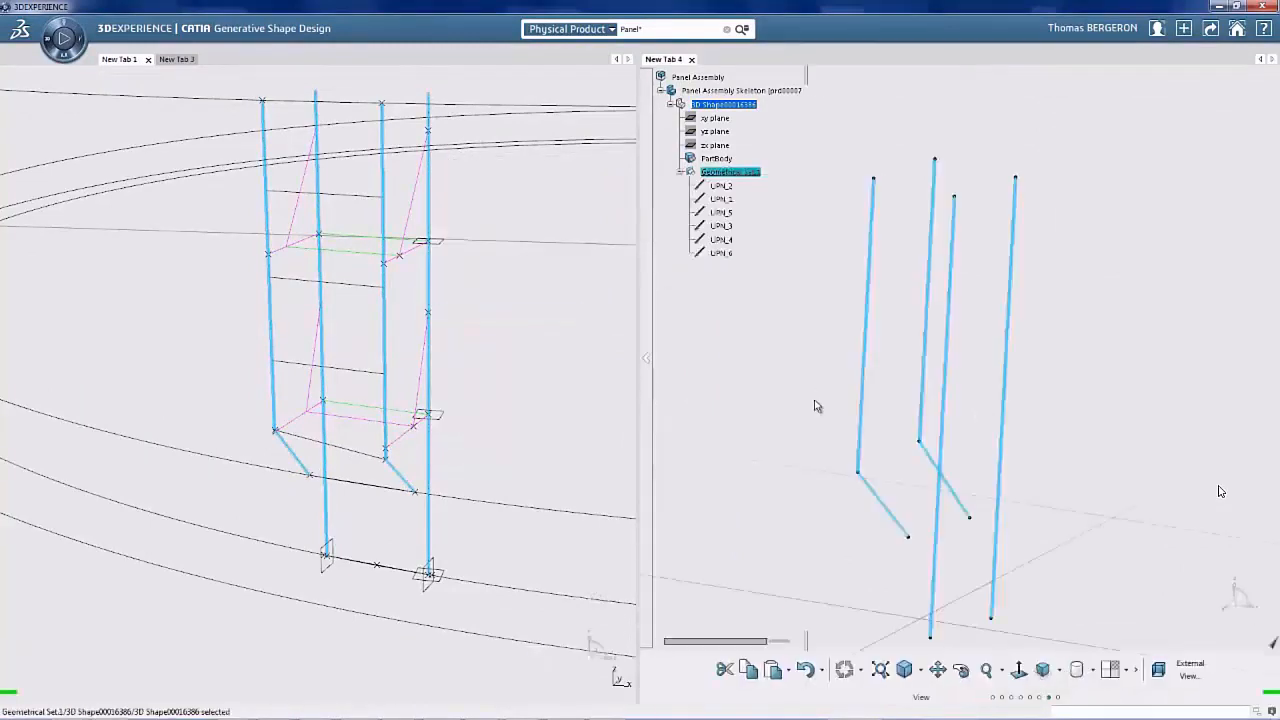
middle_drag(817, 400, 922, 364)
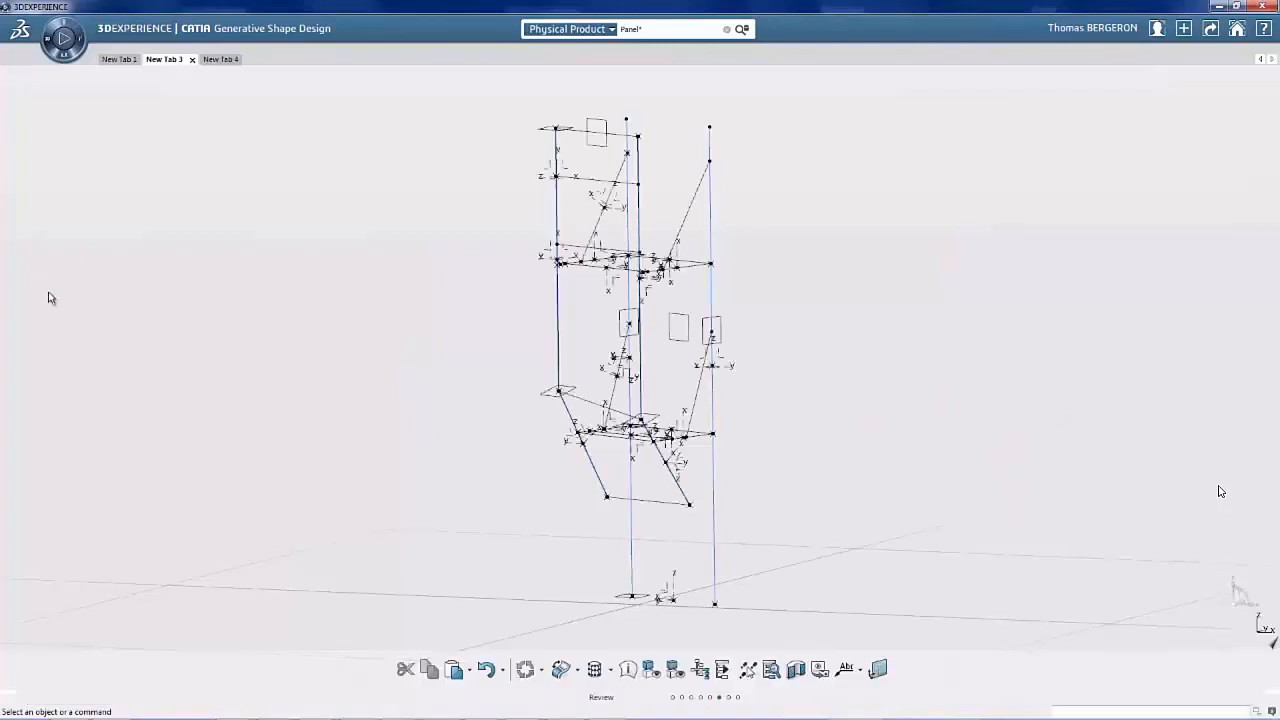
Instantiate the beam template Beam_Ref_Template A.1 on line UPN_6 using the axis system on that line
middle_drag(590, 488, 506, 514)
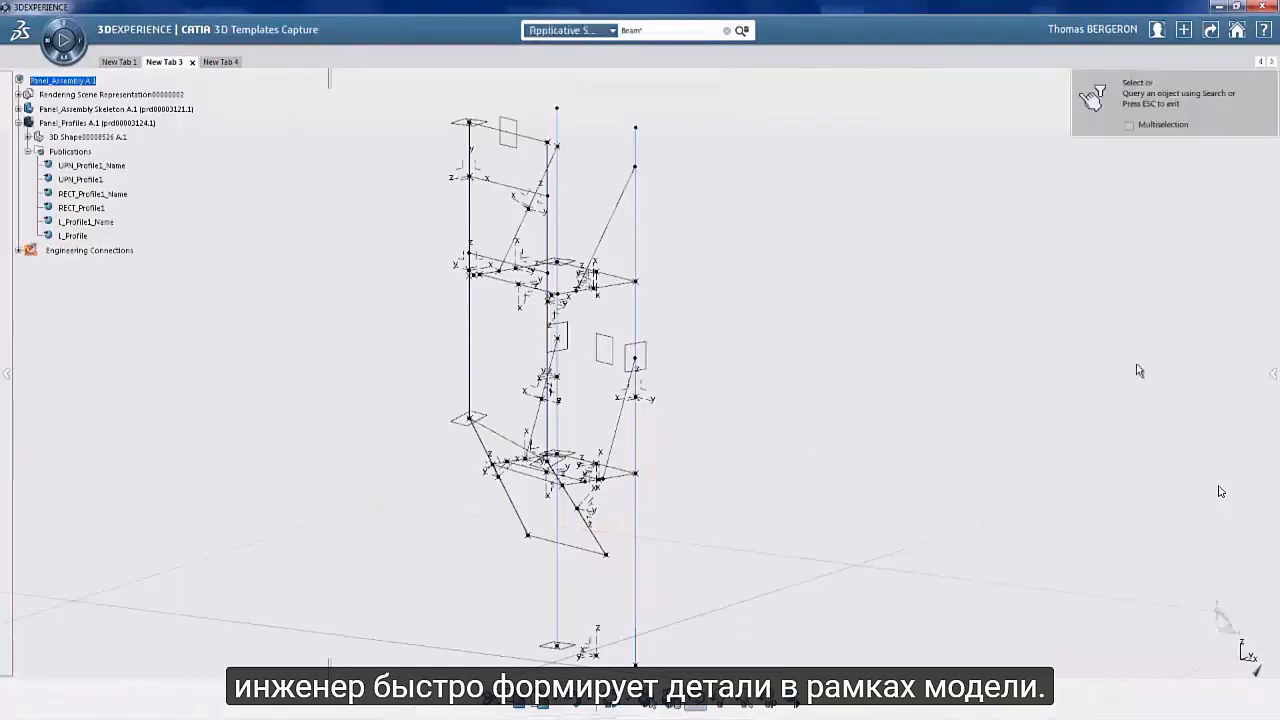
click(1273, 373)
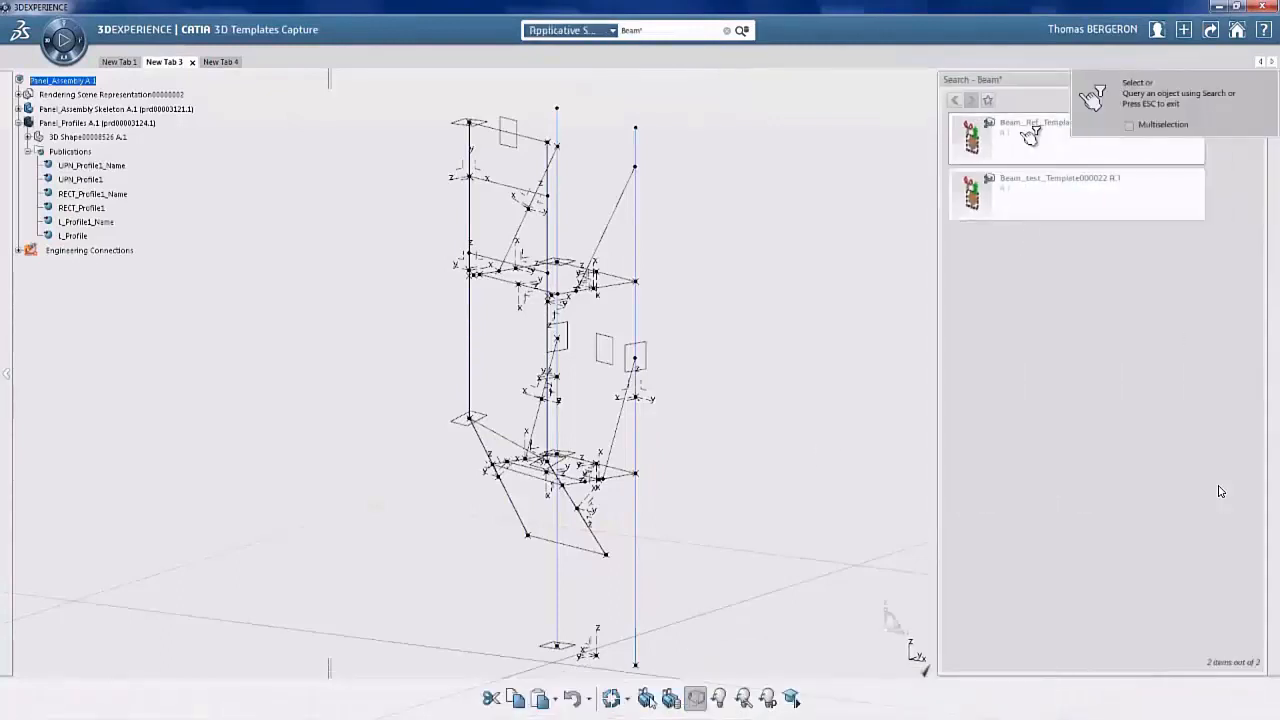
click(636, 212)
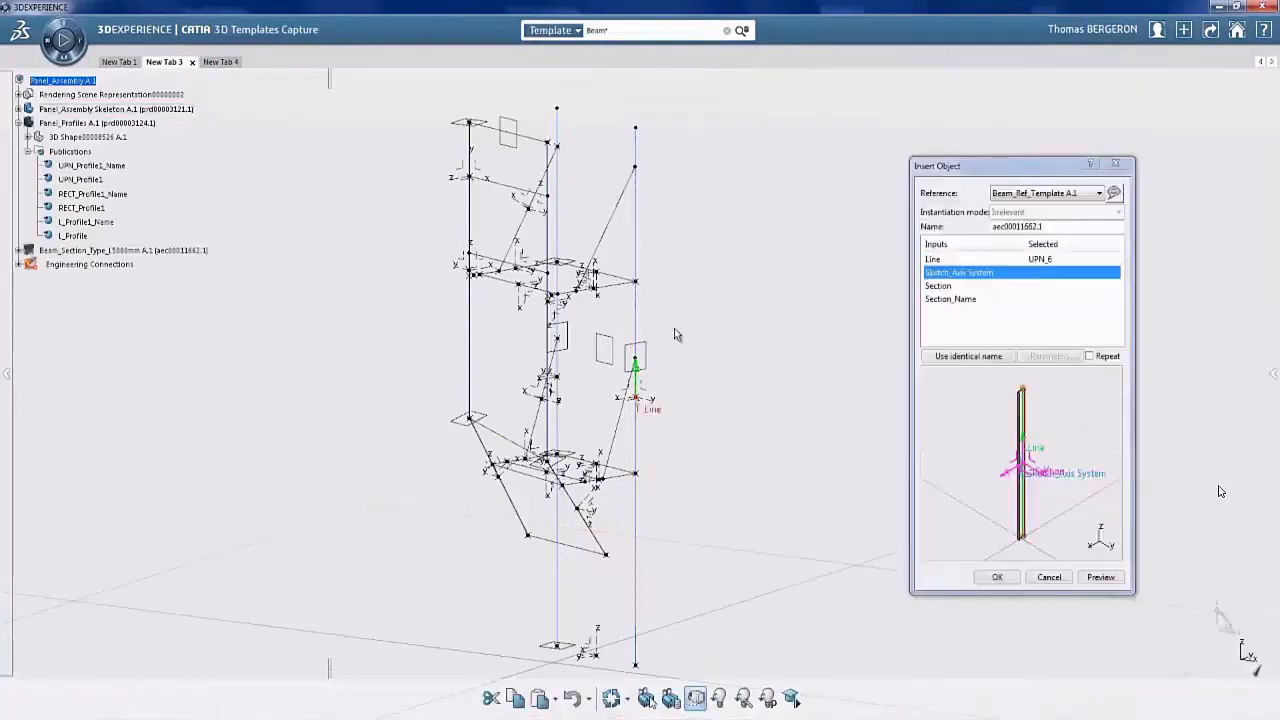
click(619, 398)
click(997, 577)
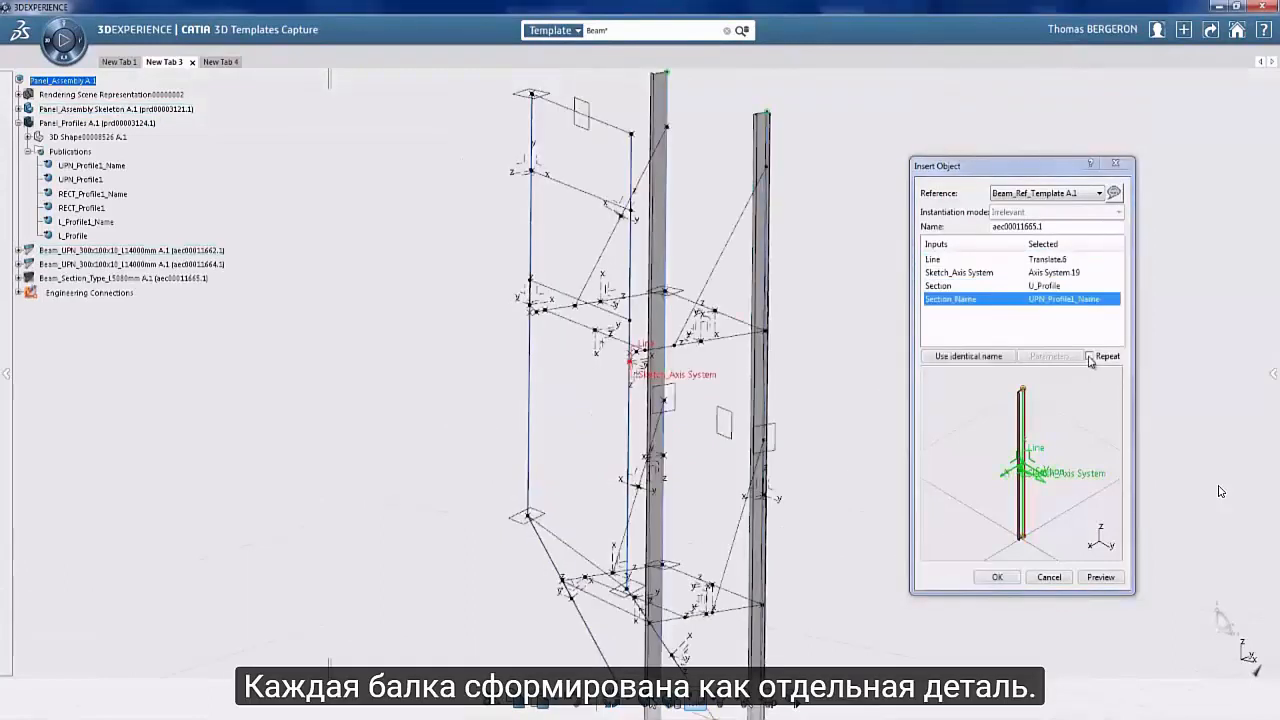
Insert further template beams: U_Profile sections on Translate.6 and Translate.5 with Repeat enabled, and L_Profile sections on Line.83 and Line.91
click(1090, 357)
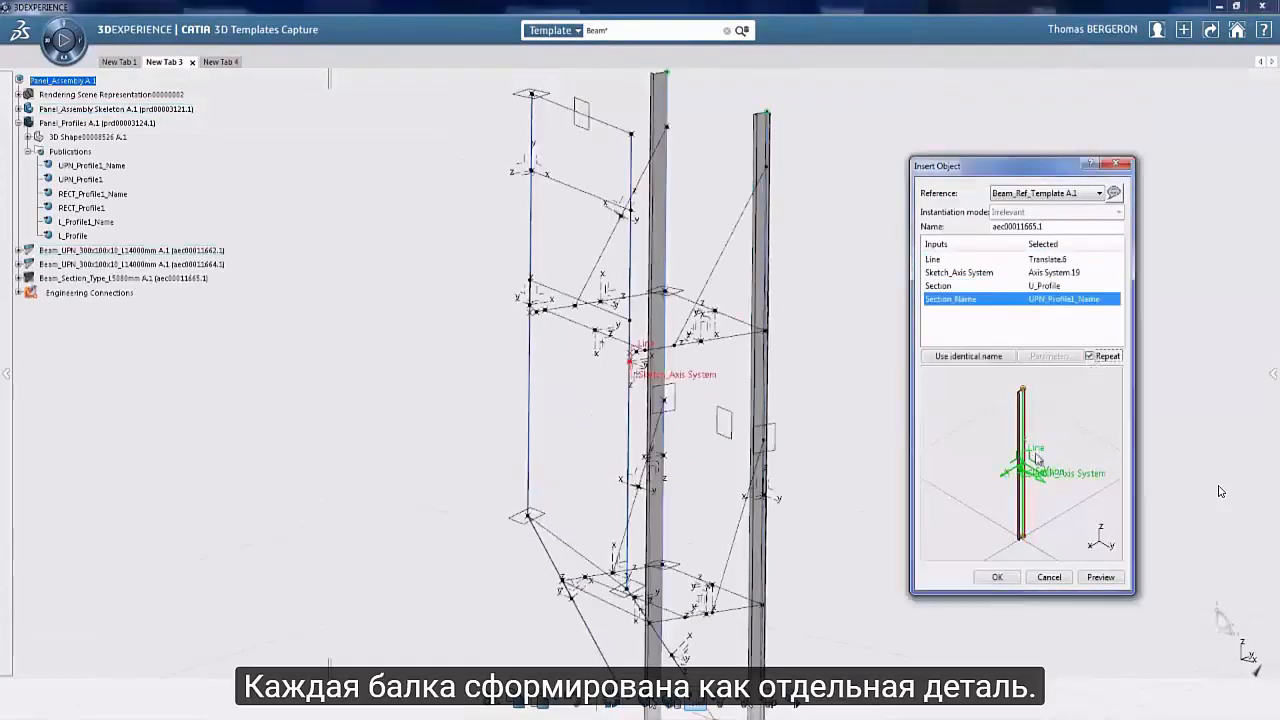
click(995, 578)
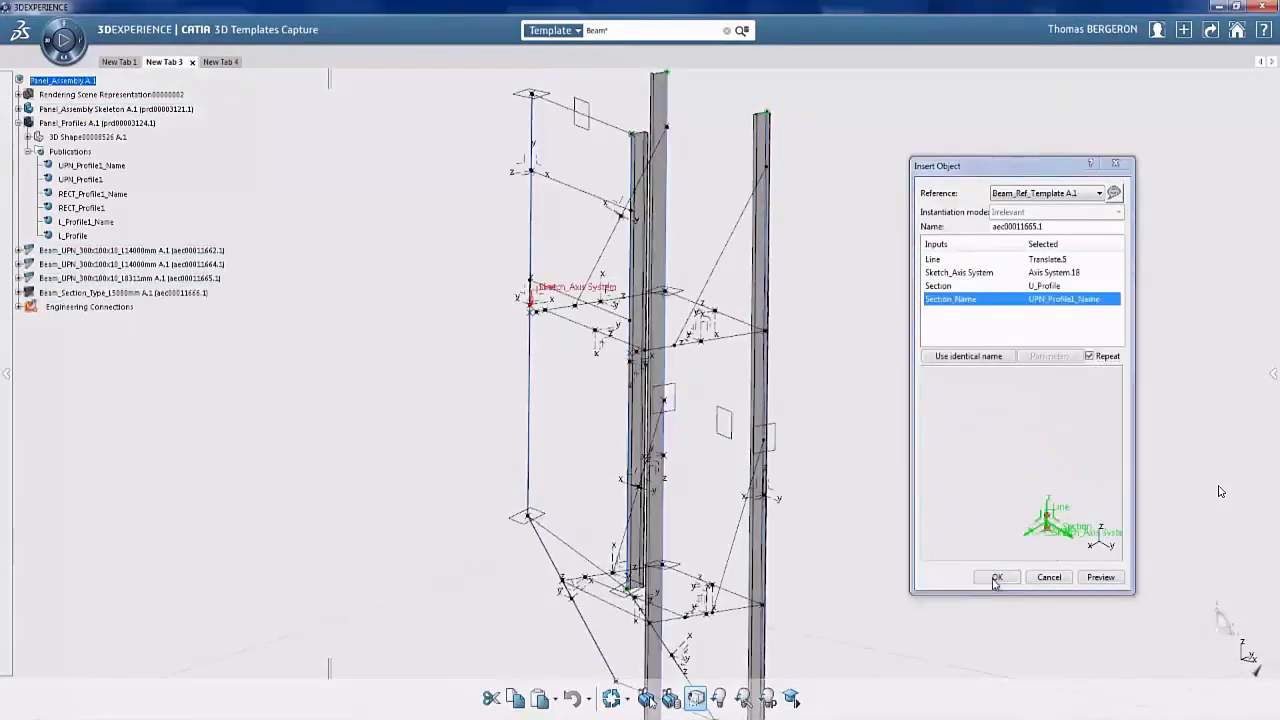
click(995, 577)
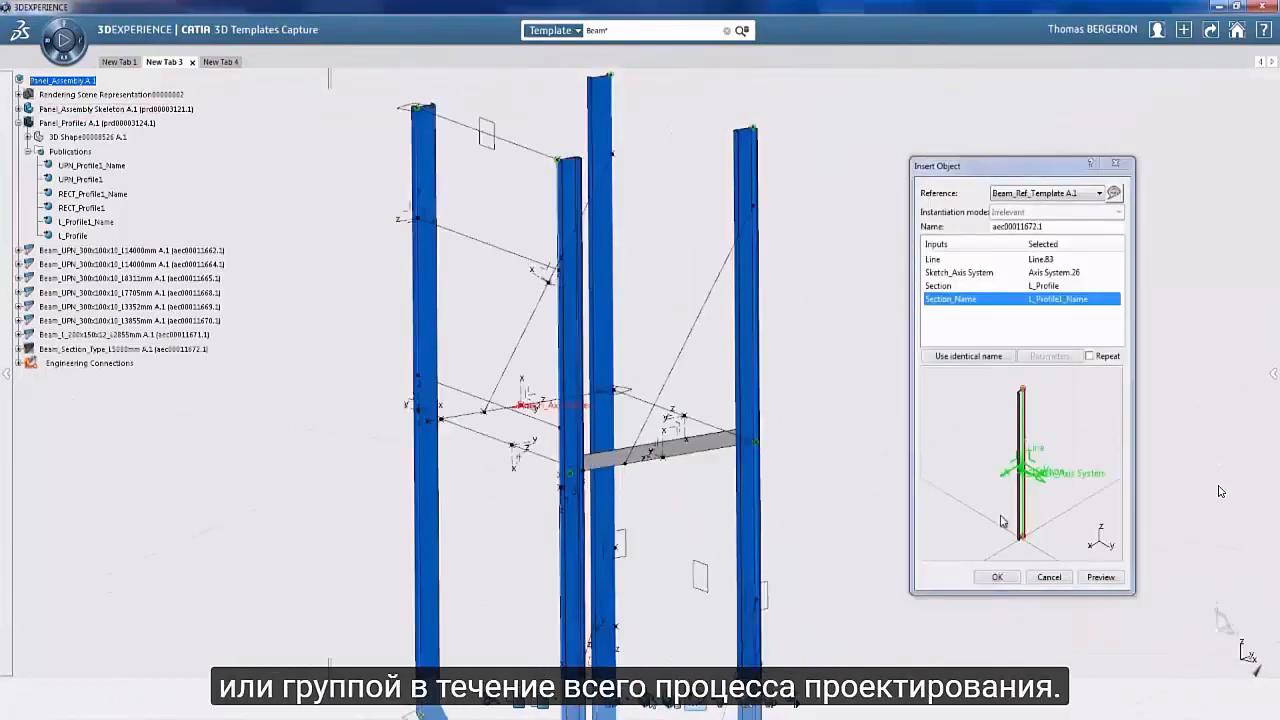
click(998, 578)
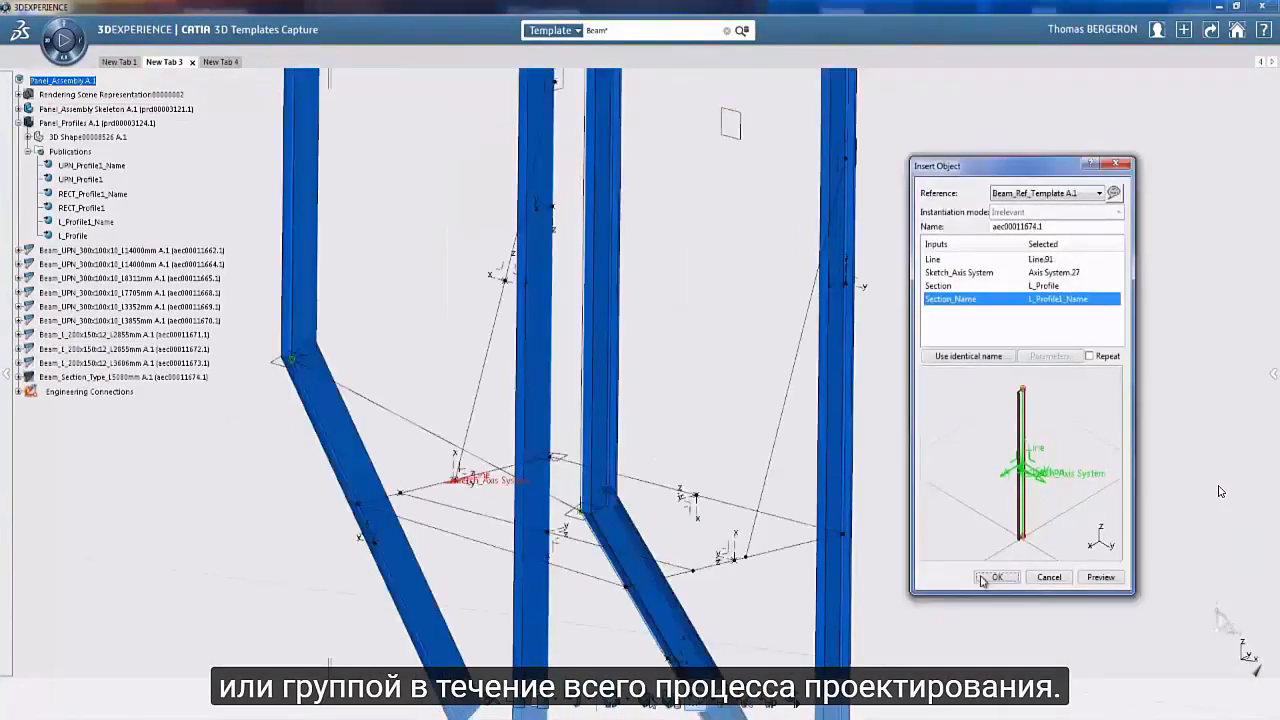
click(995, 578)
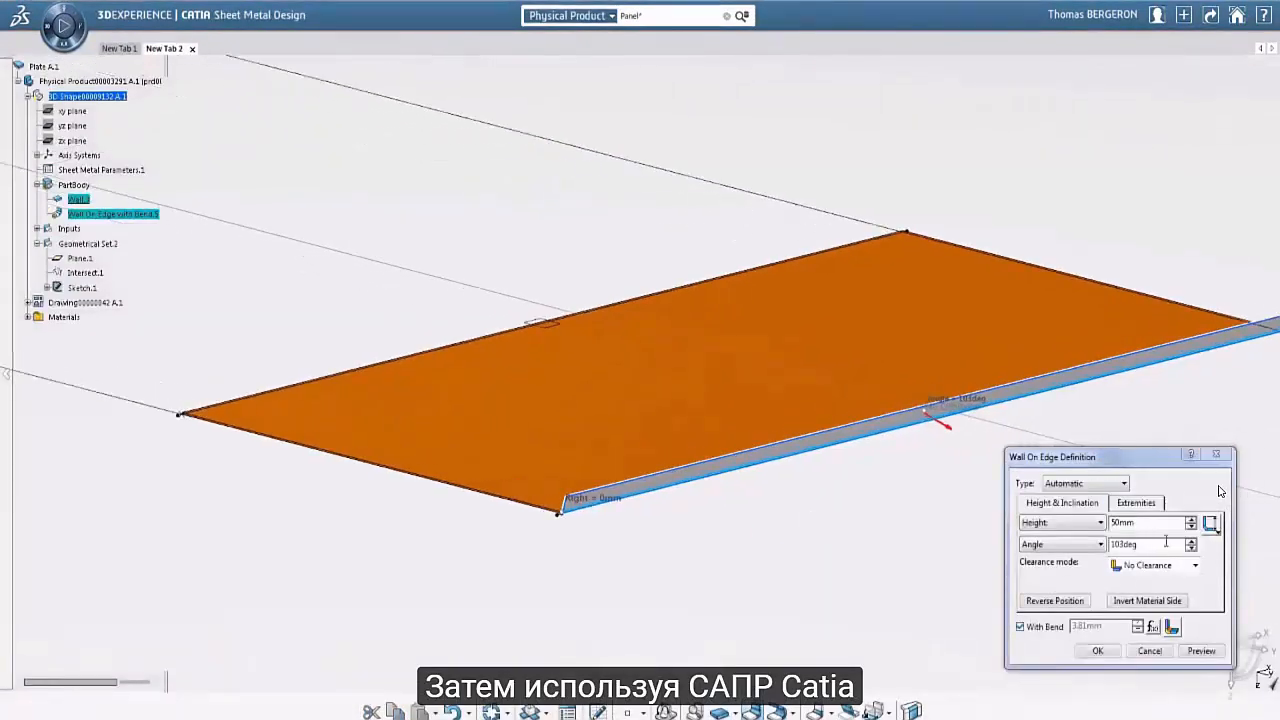
Add bent walls to the plate: 50 mm high at 103° on one long edge and 100 mm high at 90° on an adjacent short edge
click(1095, 650)
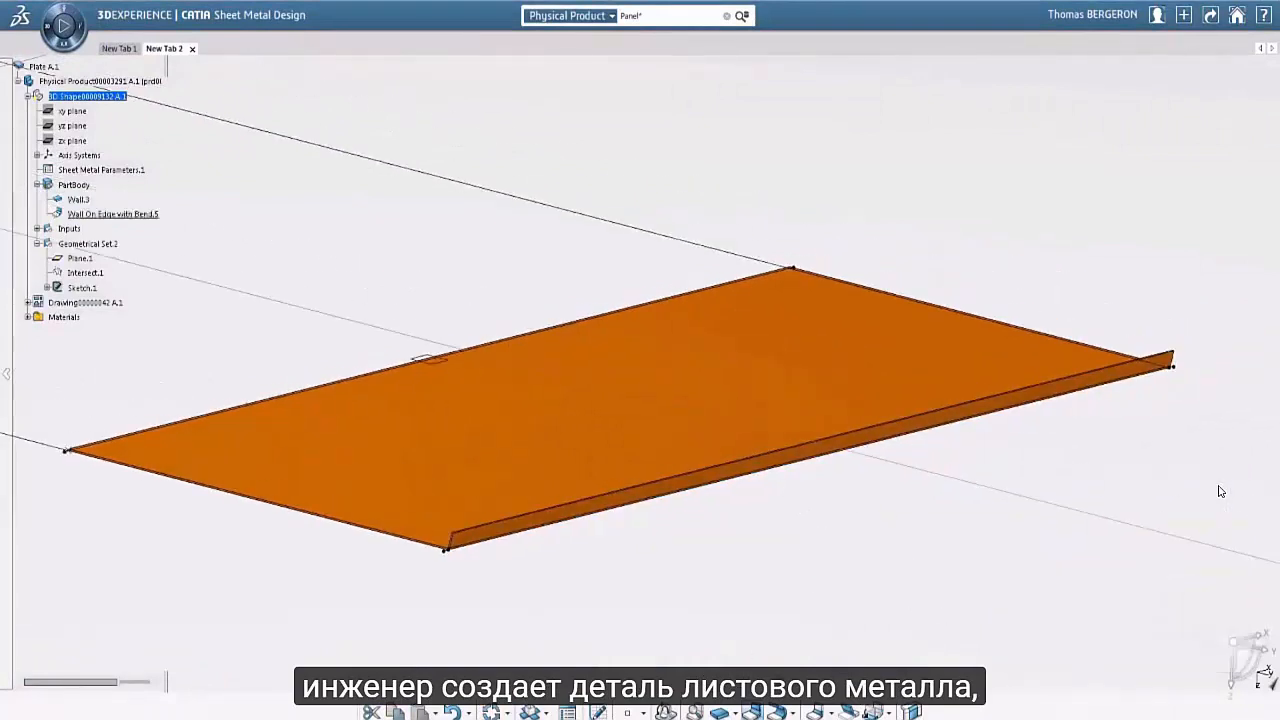
click(980, 318)
text(100)
key(Tab)
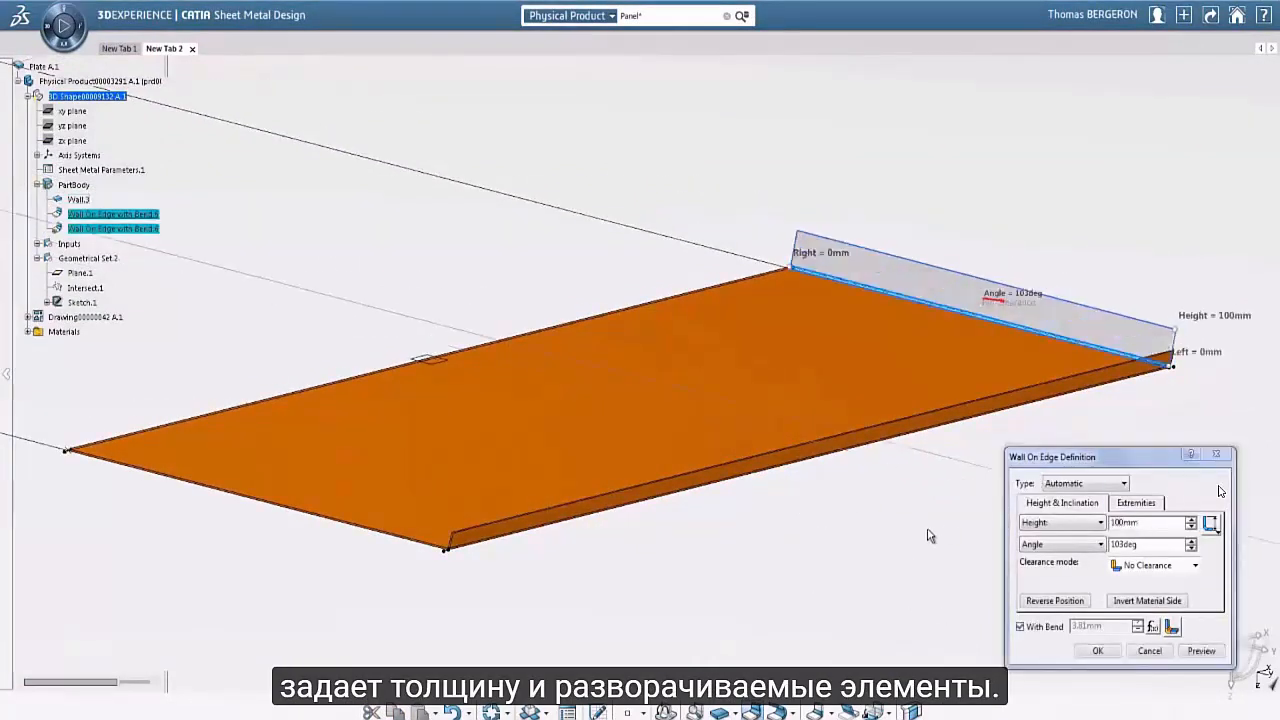
text(90)
click(1092, 651)
Add bent walls on the plate's opposite short edge and on its remaining long edge, the latter 200 mm high
click(371, 529)
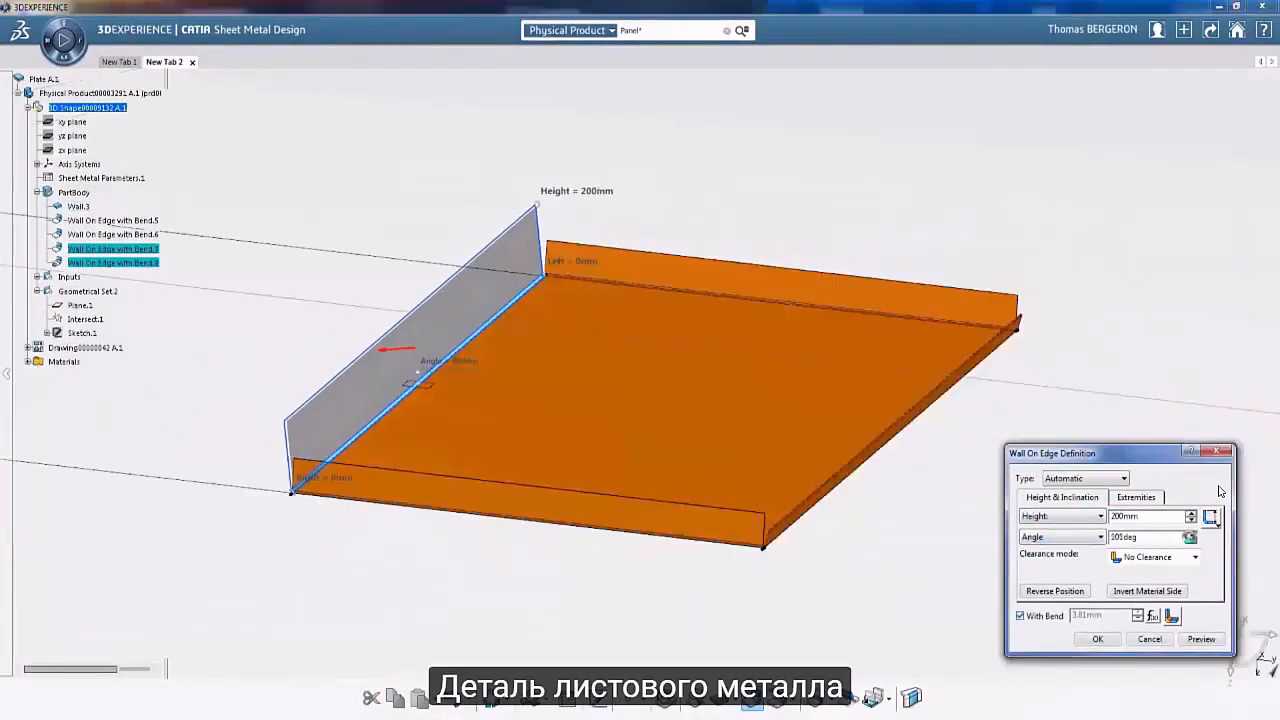
key(Return)
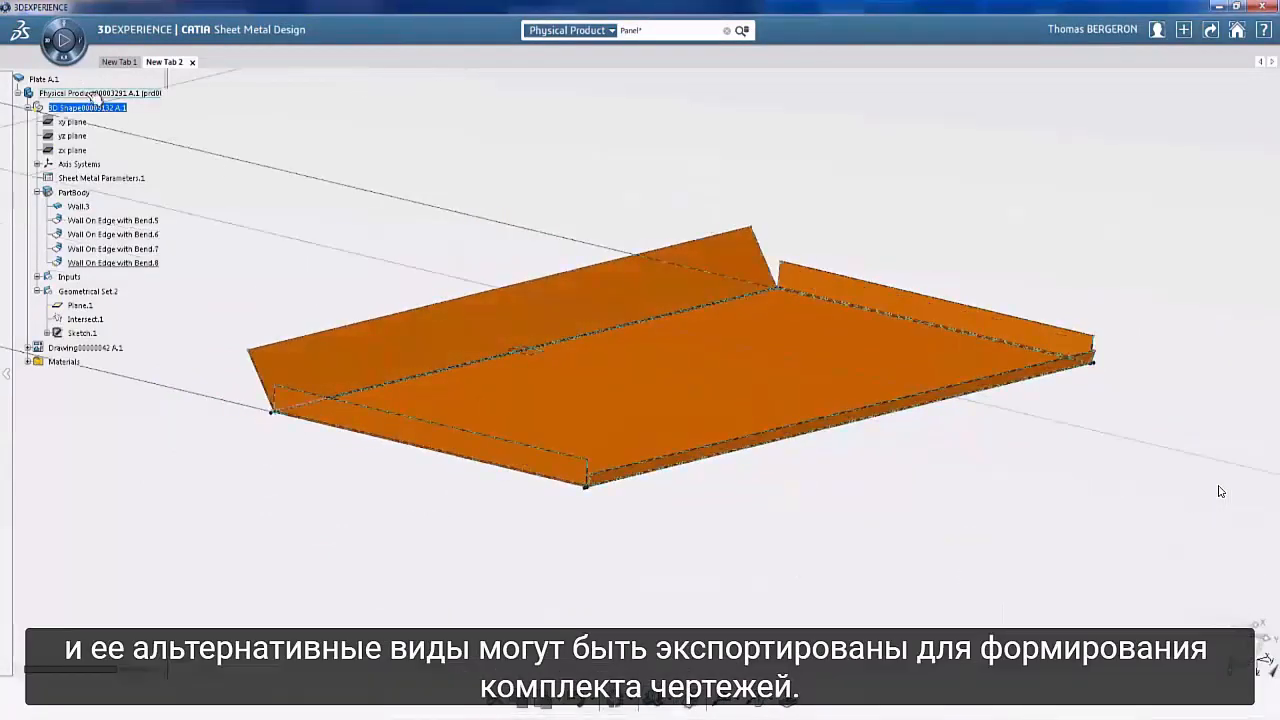
Open the plate's drawing beside the 3D model and place a front view of the plate's main face on Sheet.1
right_click(90, 94)
mouse_move(171, 350)
click(268, 367)
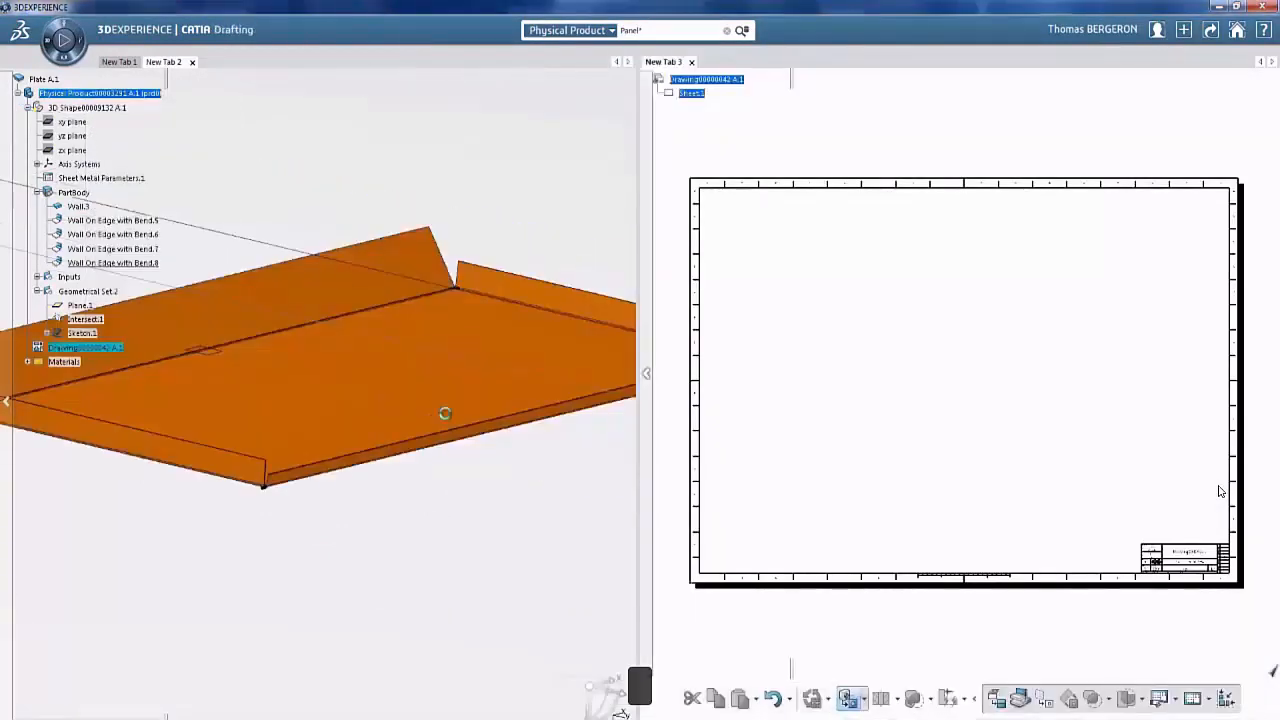
click(395, 371)
click(940, 491)
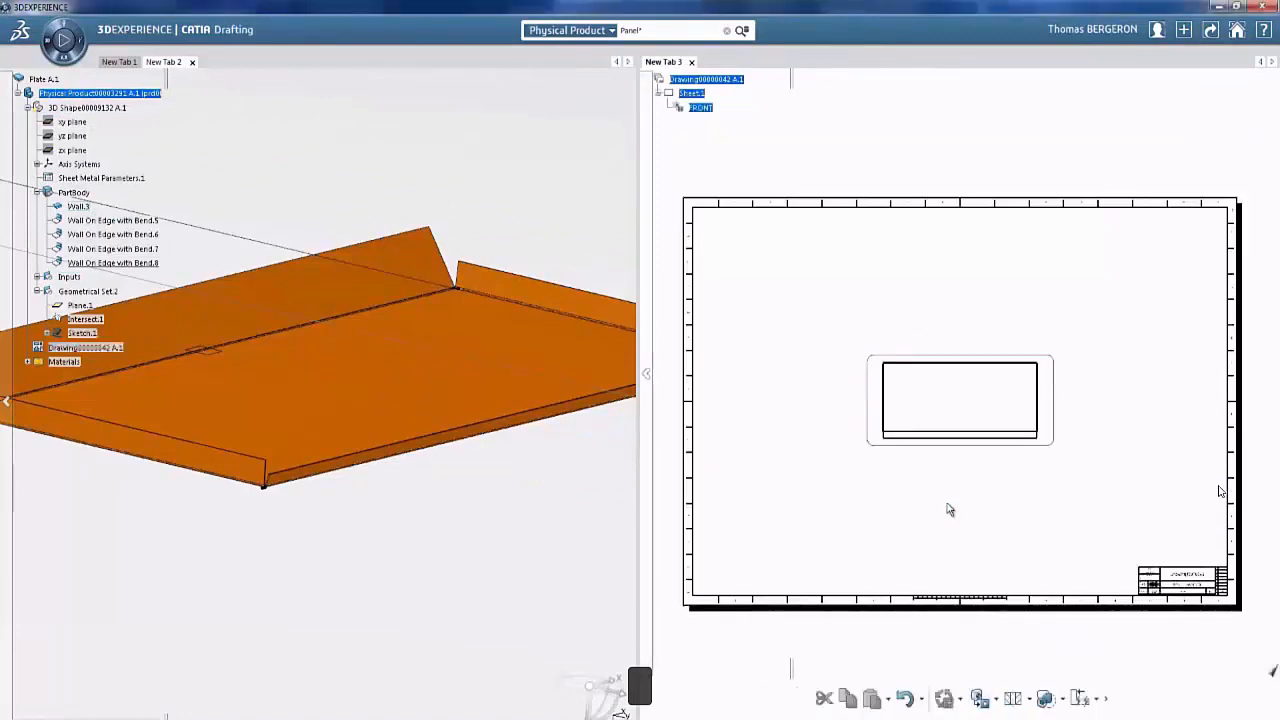
Project the right and left side views from the front view and move the aligned views lower on the sheet
click(995, 700)
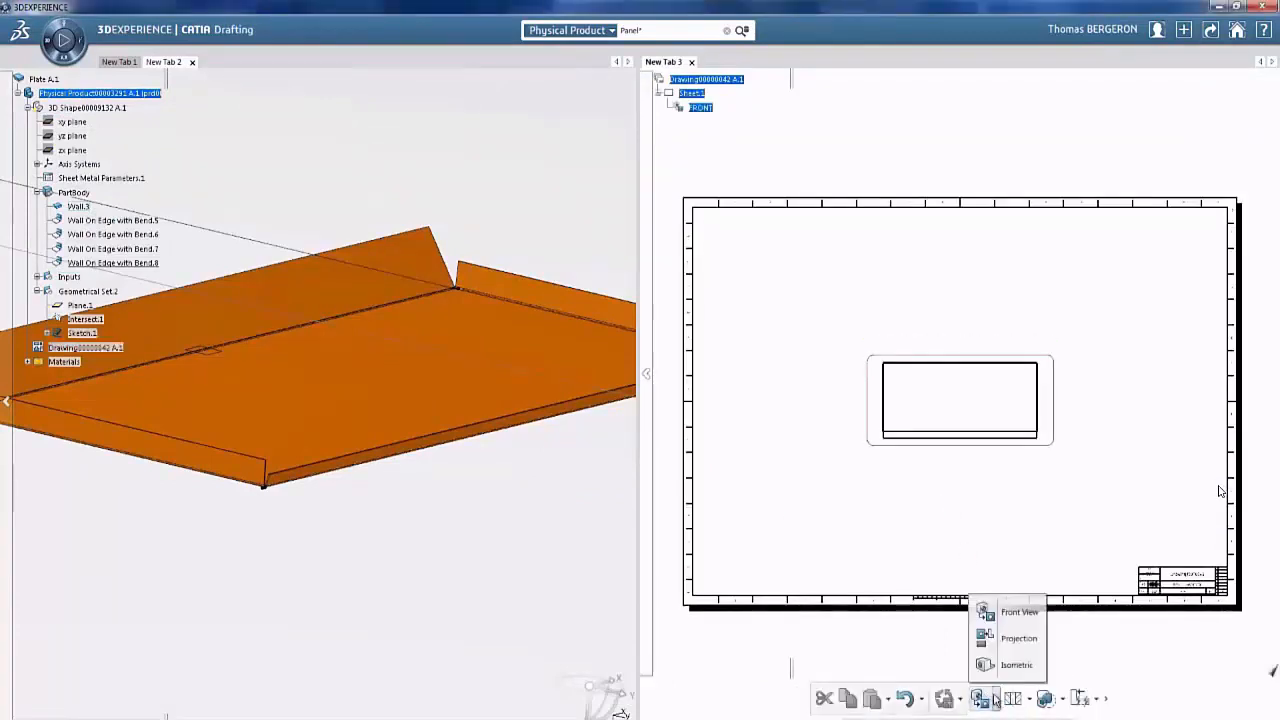
click(1019, 638)
click(830, 400)
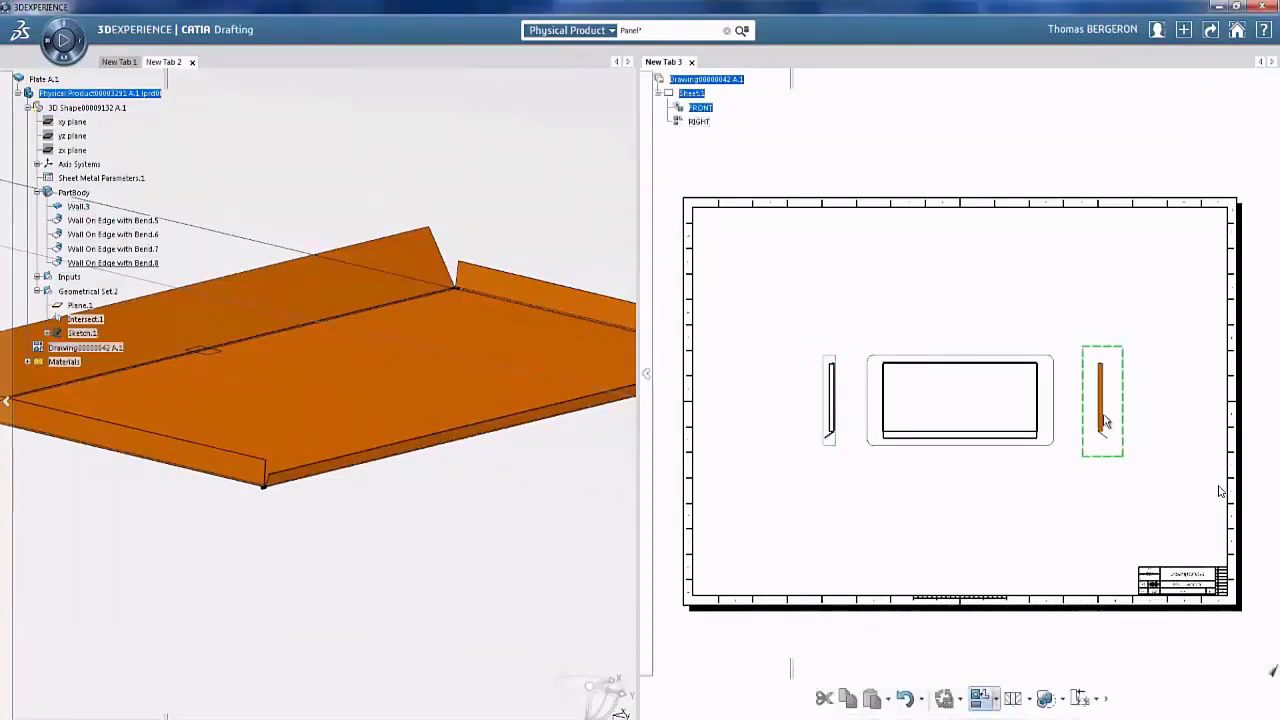
click(1105, 421)
drag(959, 452, 960, 498)
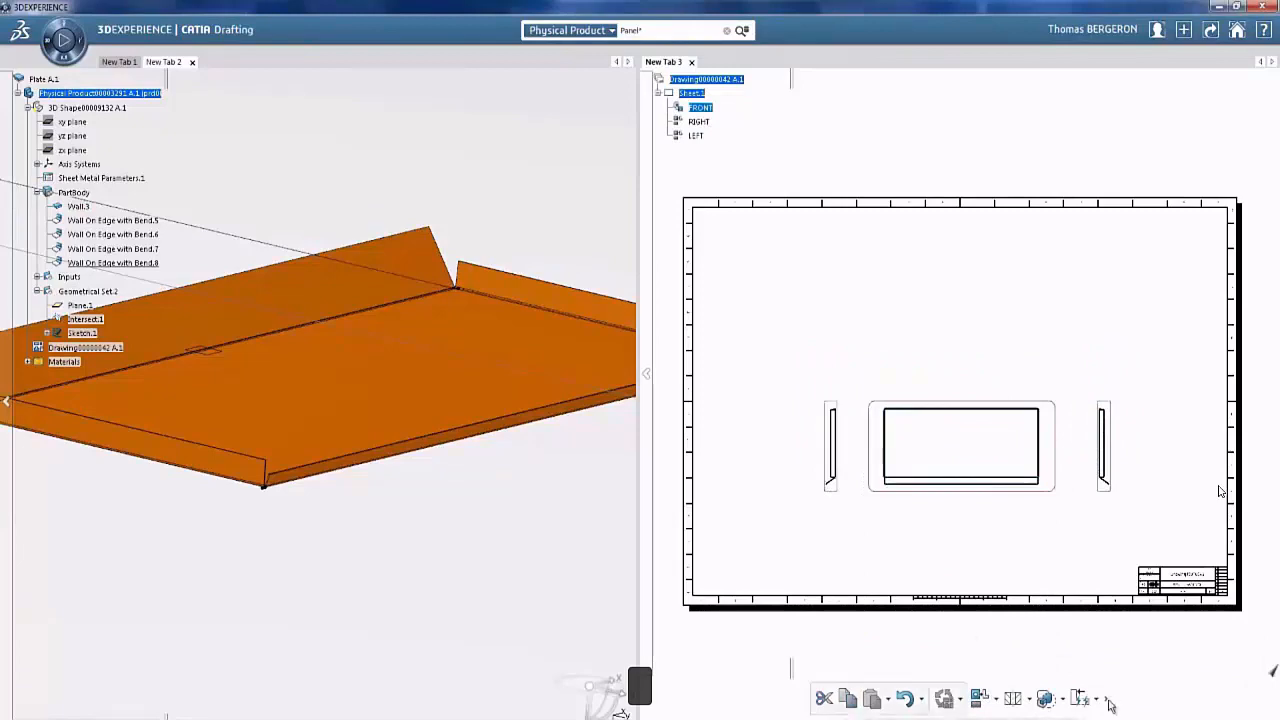
Place an unfolded view of the sheet metal plate above the front view
click(1107, 699)
click(999, 702)
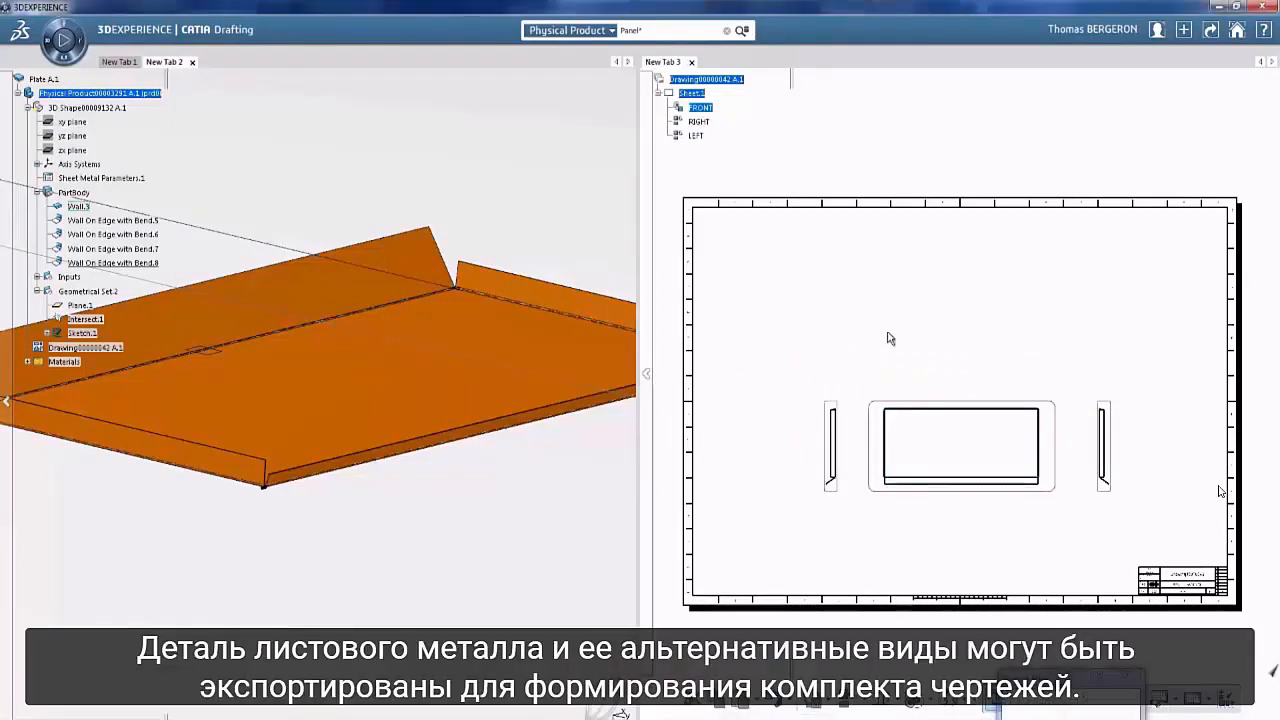
click(929, 305)
ctrl+middle_drag(957, 358, 955, 350)
Place an isometric view of the plate on the drawing sheet, oriented from the 3D model
click(560, 517)
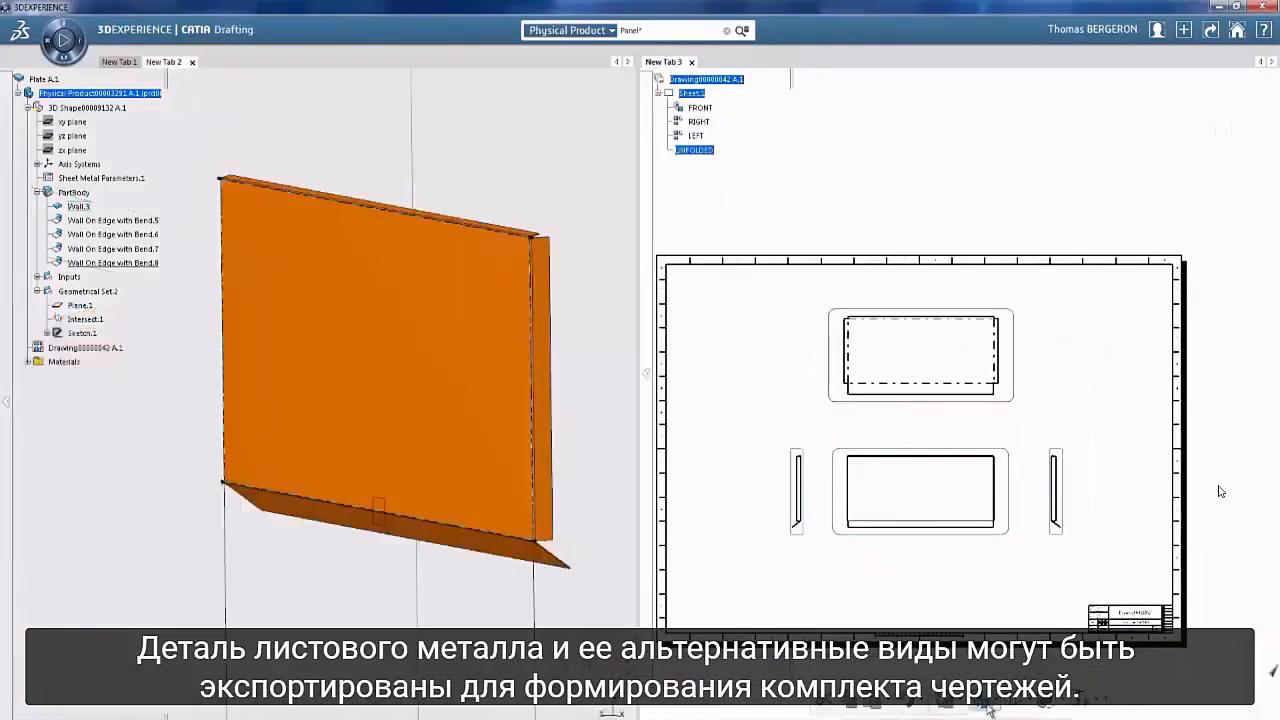
click(999, 703)
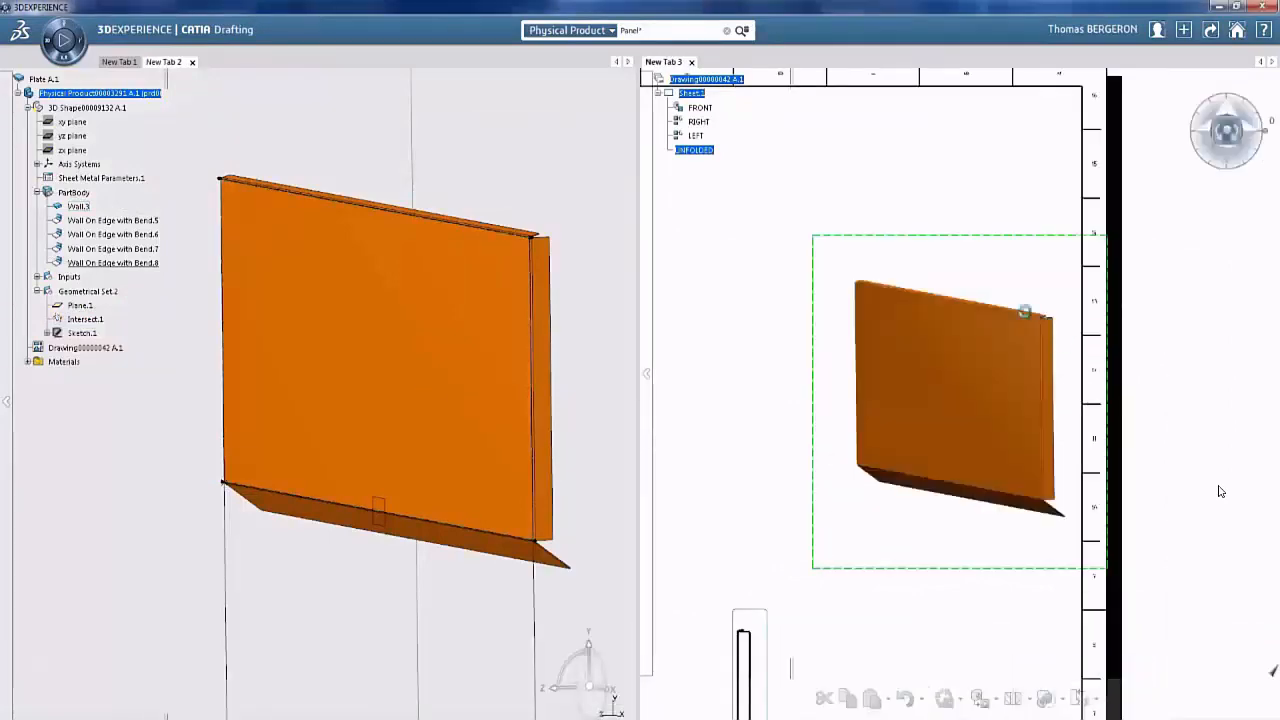
click(917, 429)
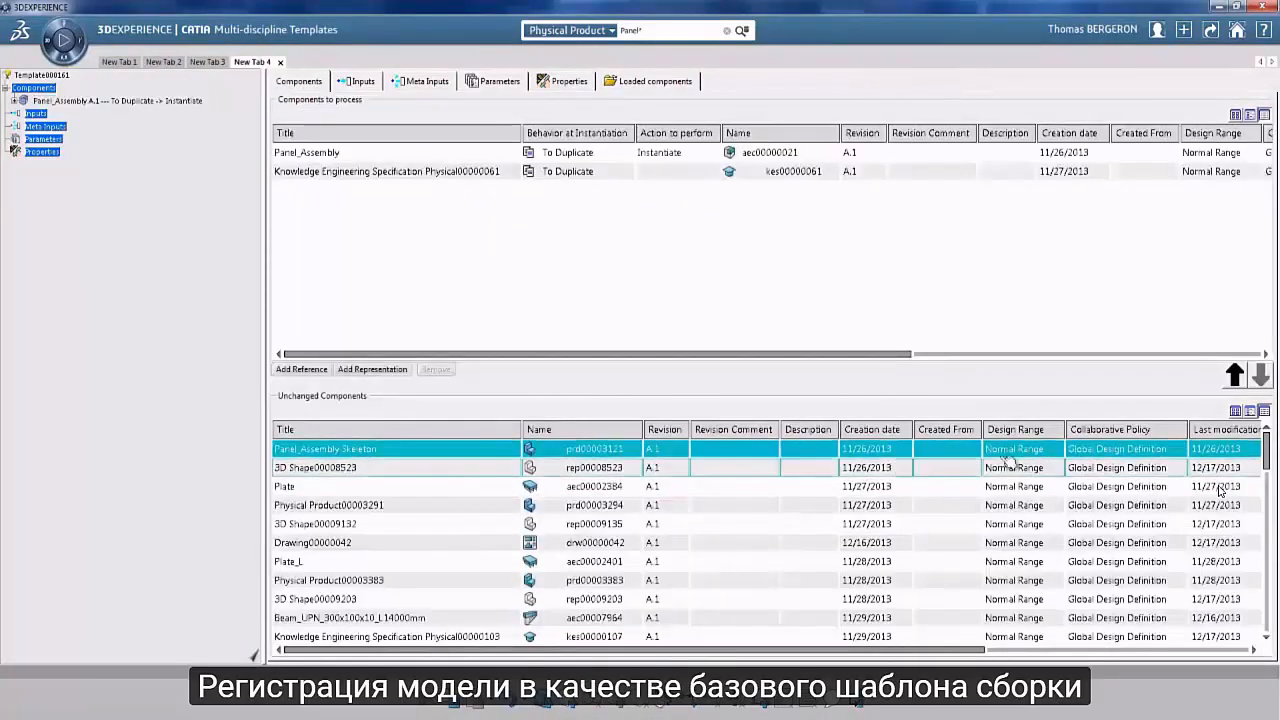
Move Panel_Assembly Skeleton from the unchanged components into the template's components to process and review the duplicated components
click(1234, 375)
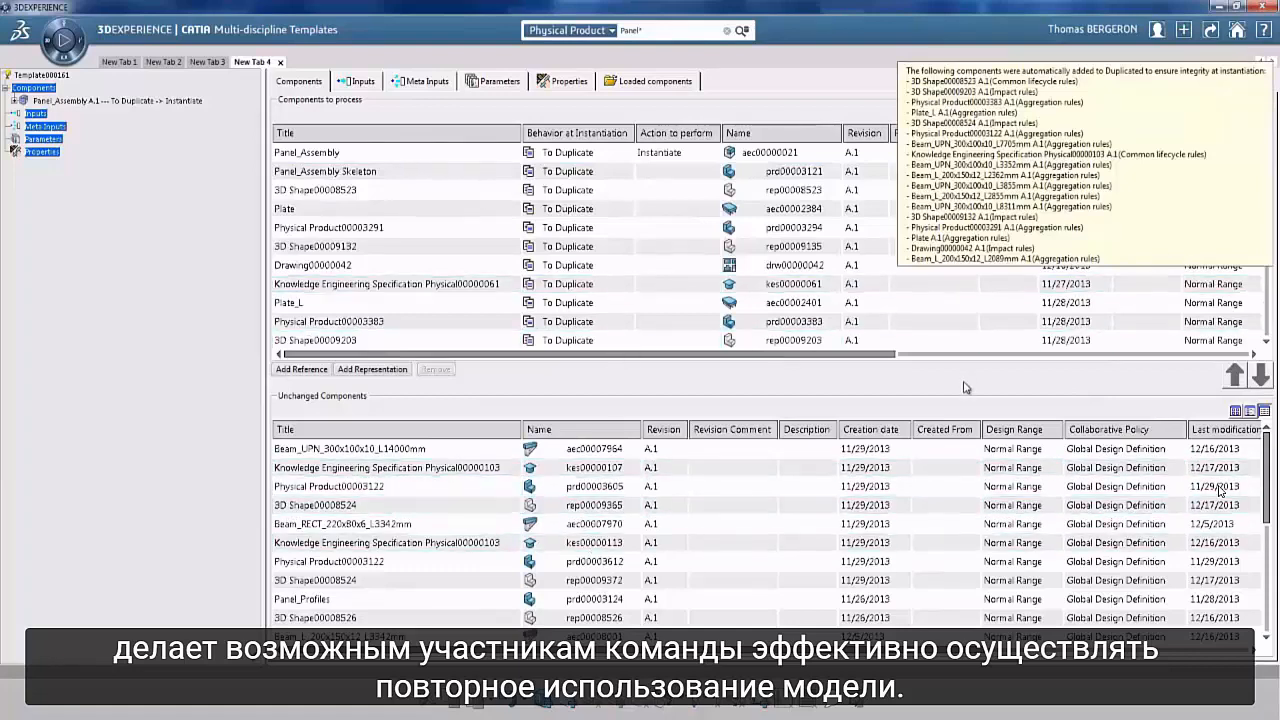
mouse_move(1265, 150)
mouse_down()
mouse_move(1265, 292)
mouse_move(1259, 142)
mouse_up()
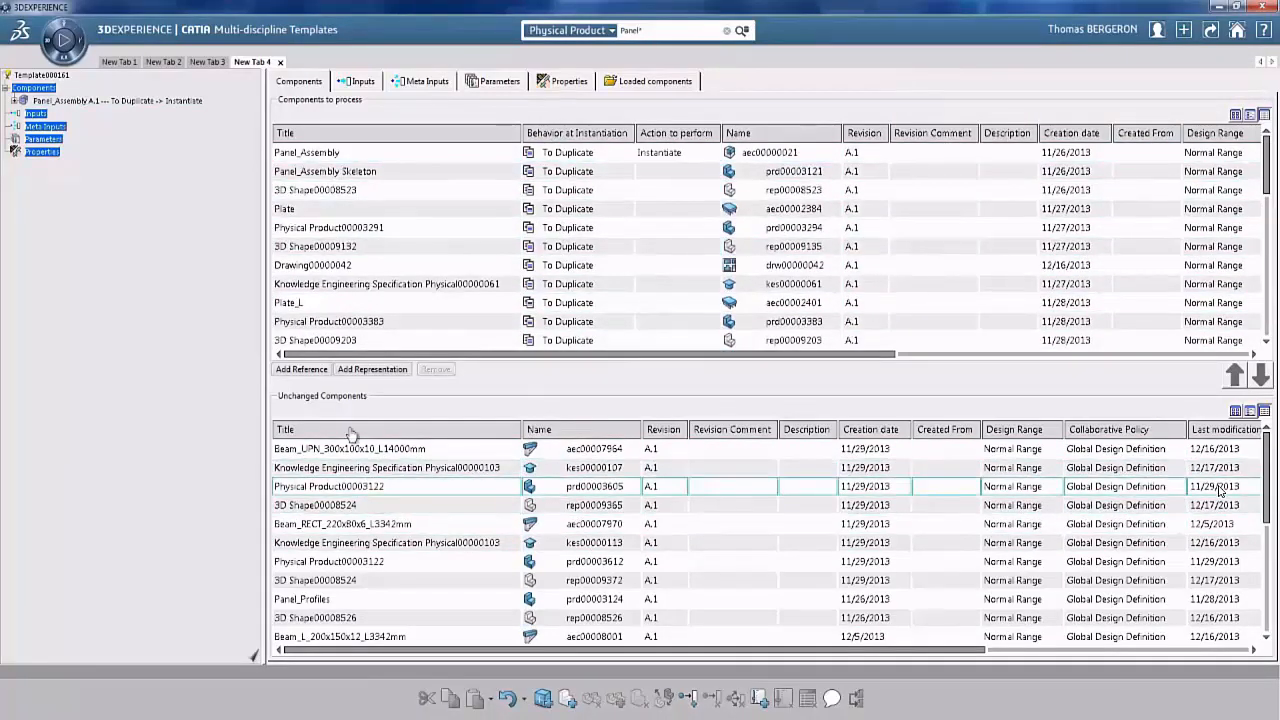
Add the lines UPN_1 to UPN_6 as inputs of the Panel_Assembly template
click(357, 81)
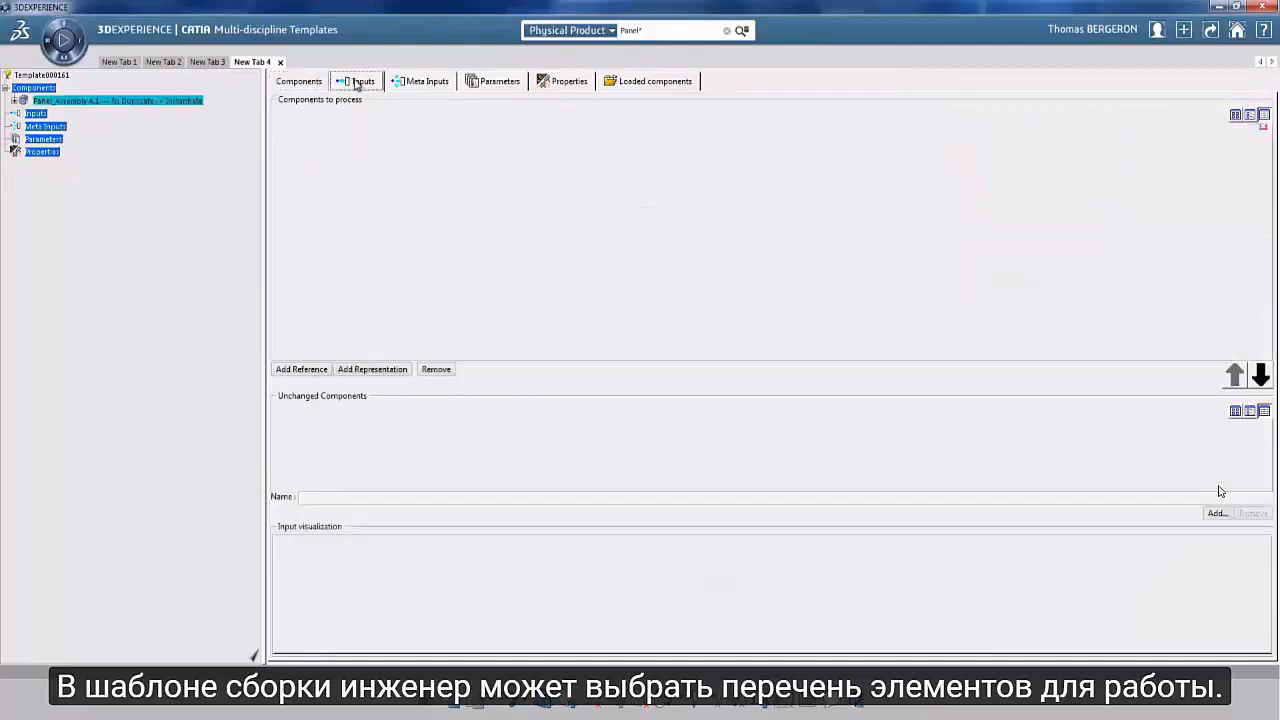
click(1217, 513)
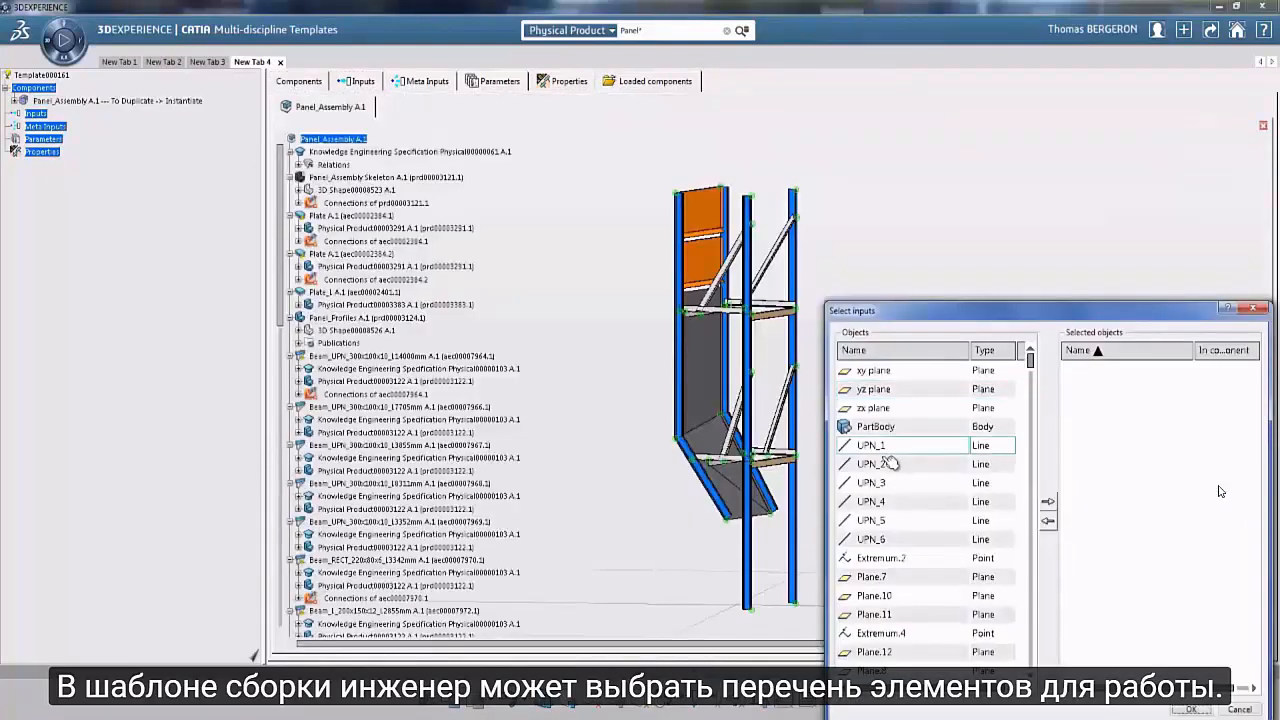
click(878, 445)
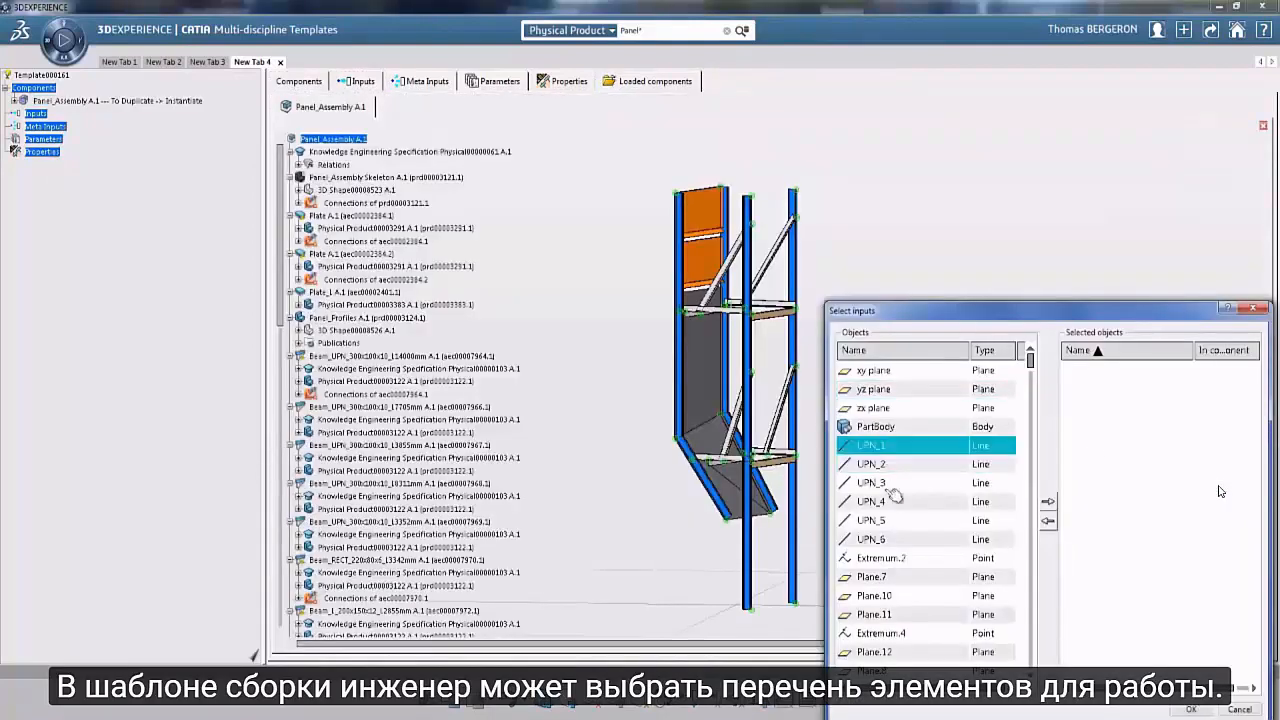
click(1047, 501)
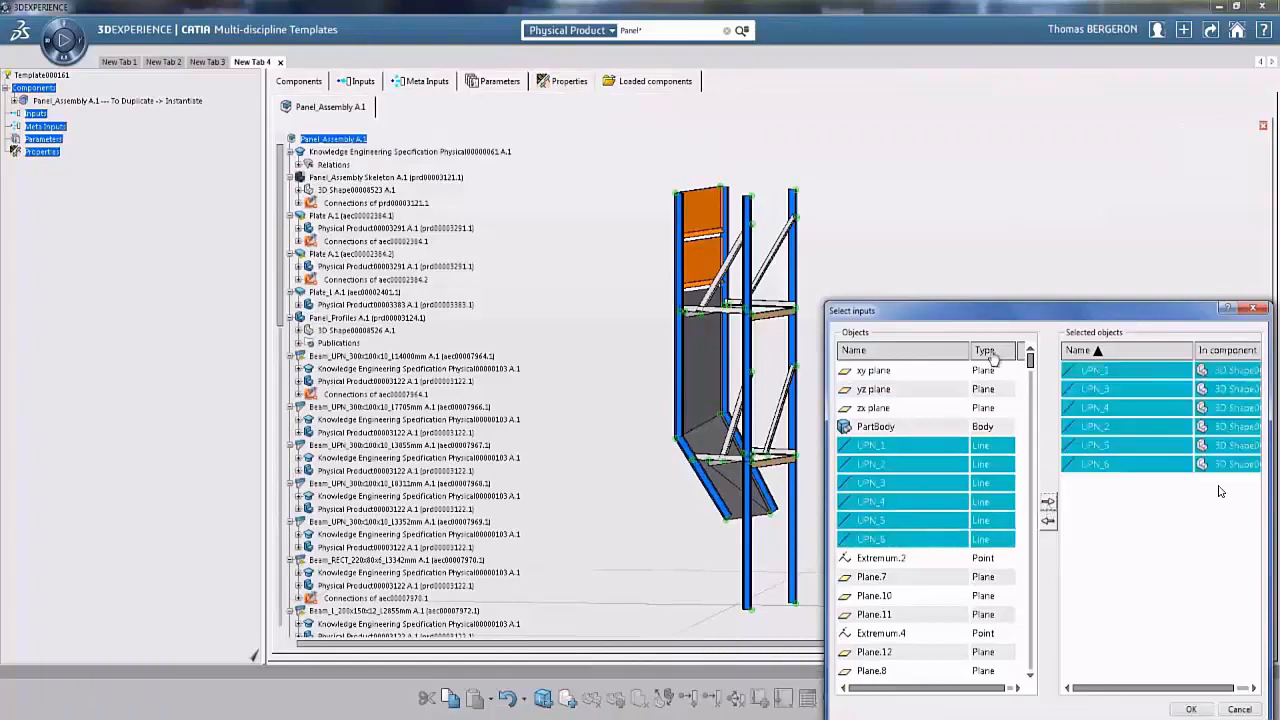
click(1188, 709)
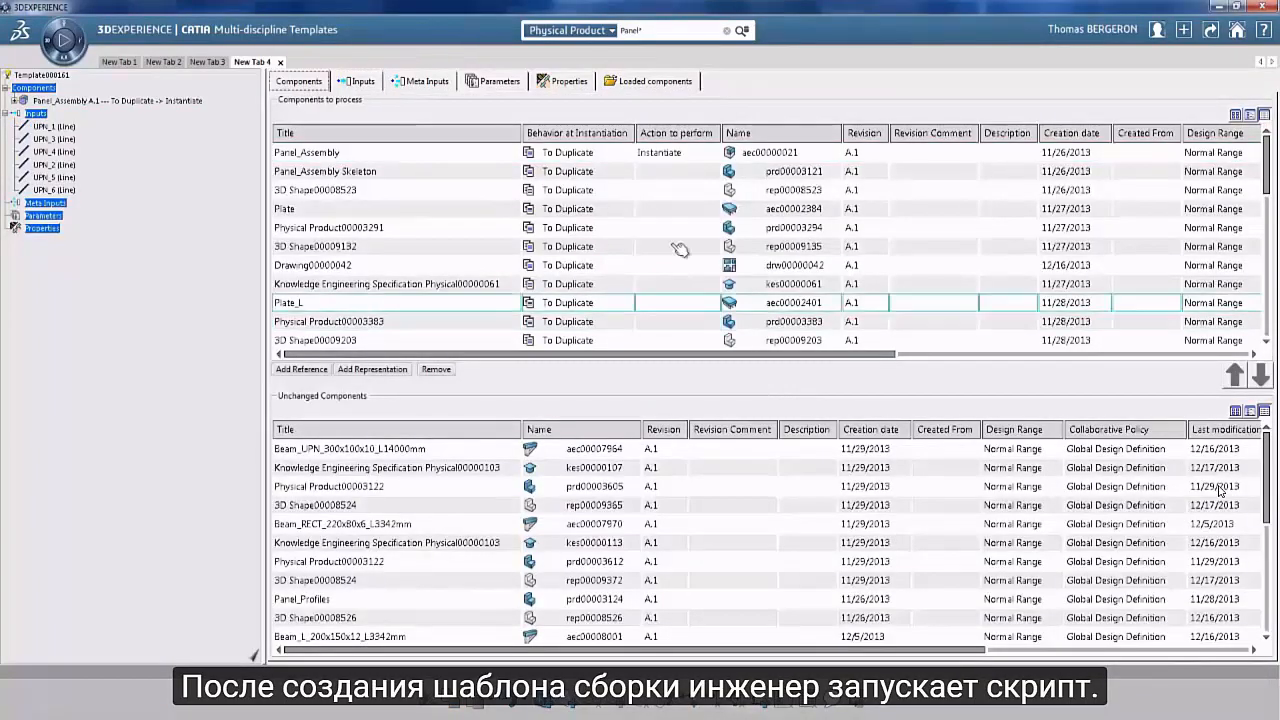
Run Action.1 on the Stadium model to instantiate the panel assembly template for the detailed panels
click(645, 90)
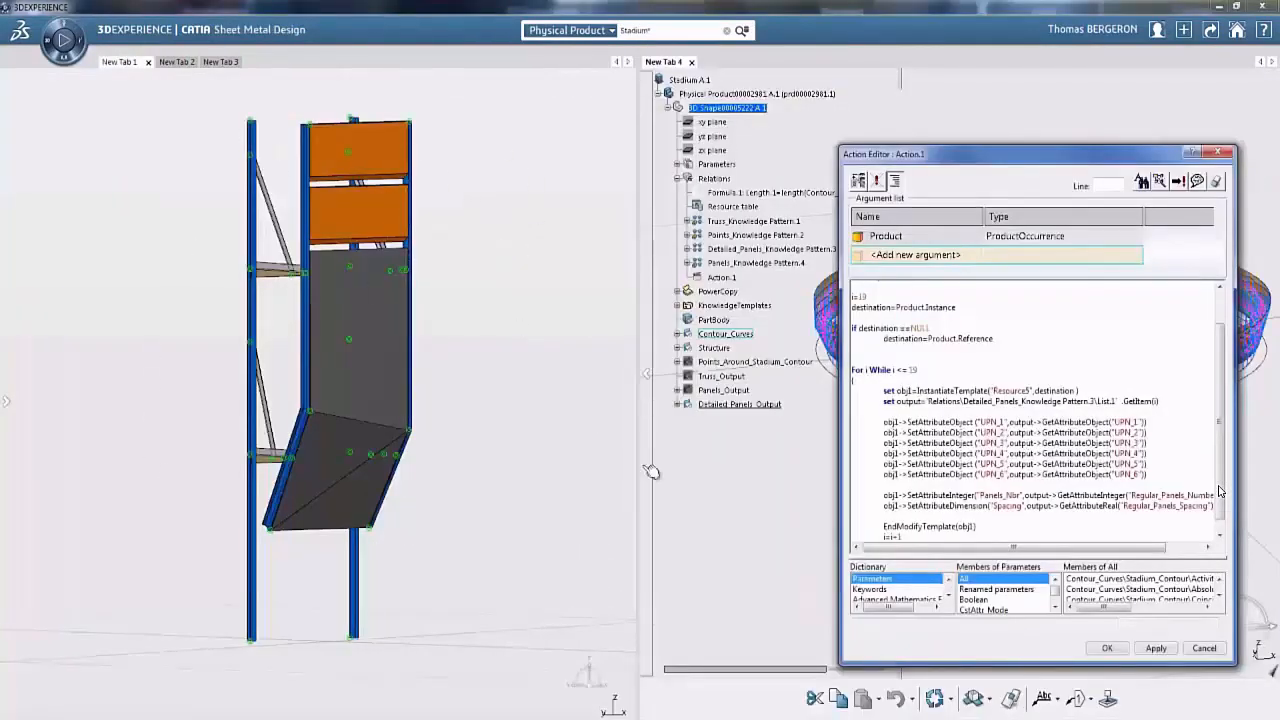
click(678, 405)
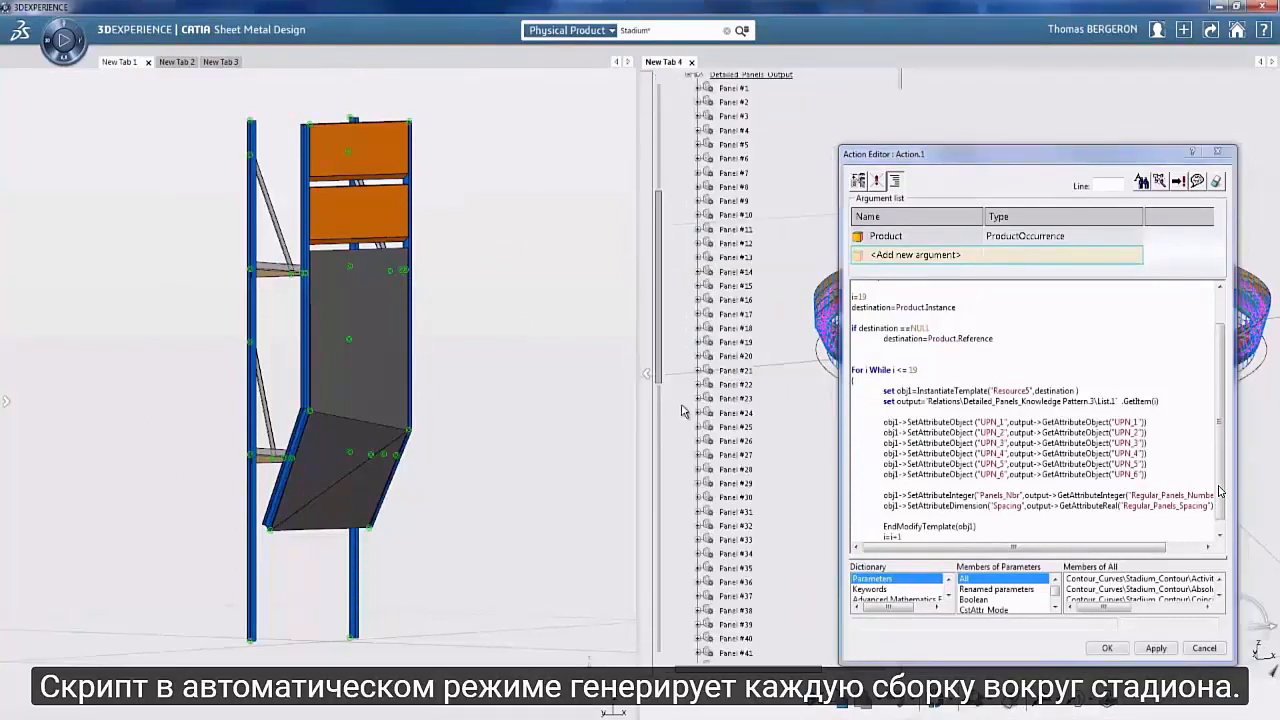
click(697, 413)
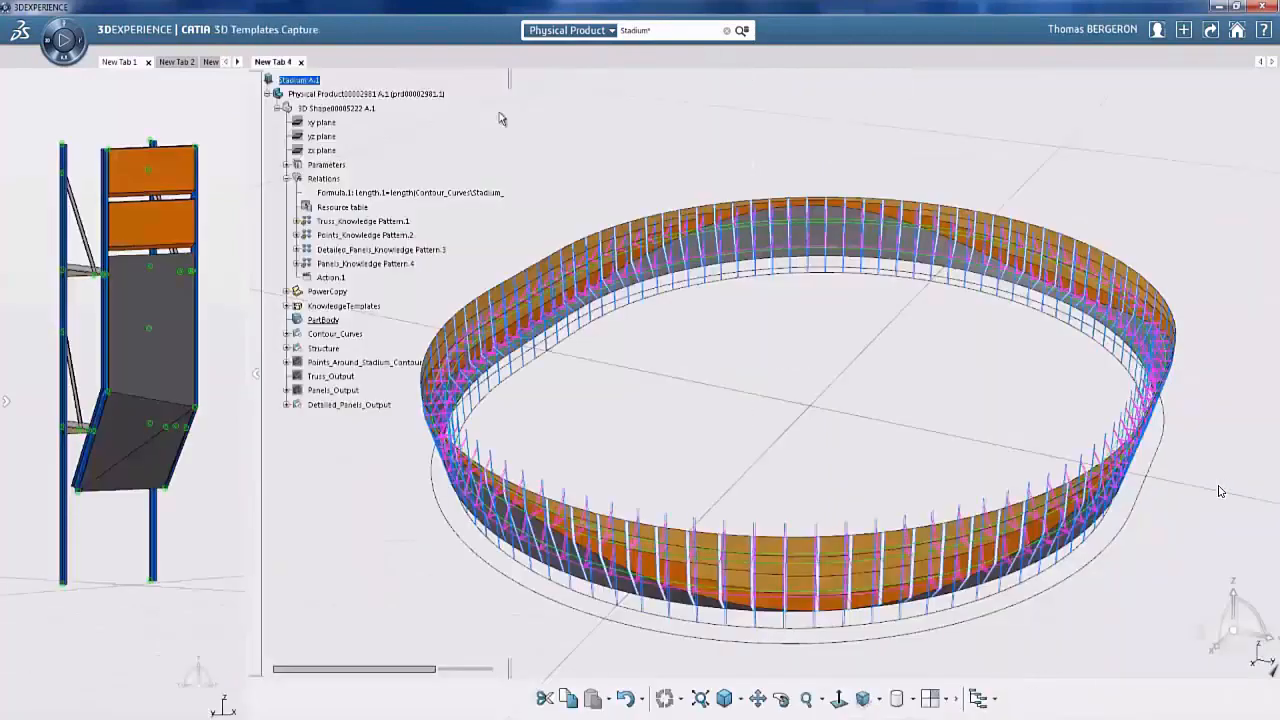
right_click(336, 278)
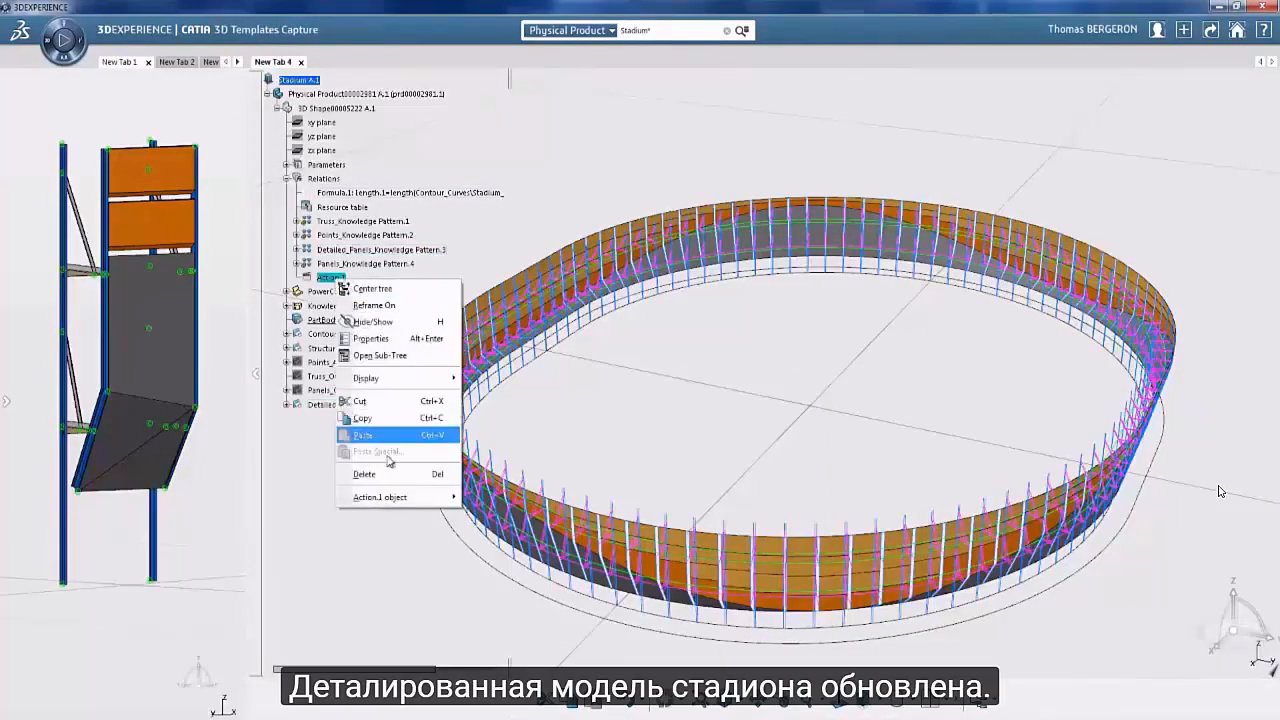
mouse_move(405, 495)
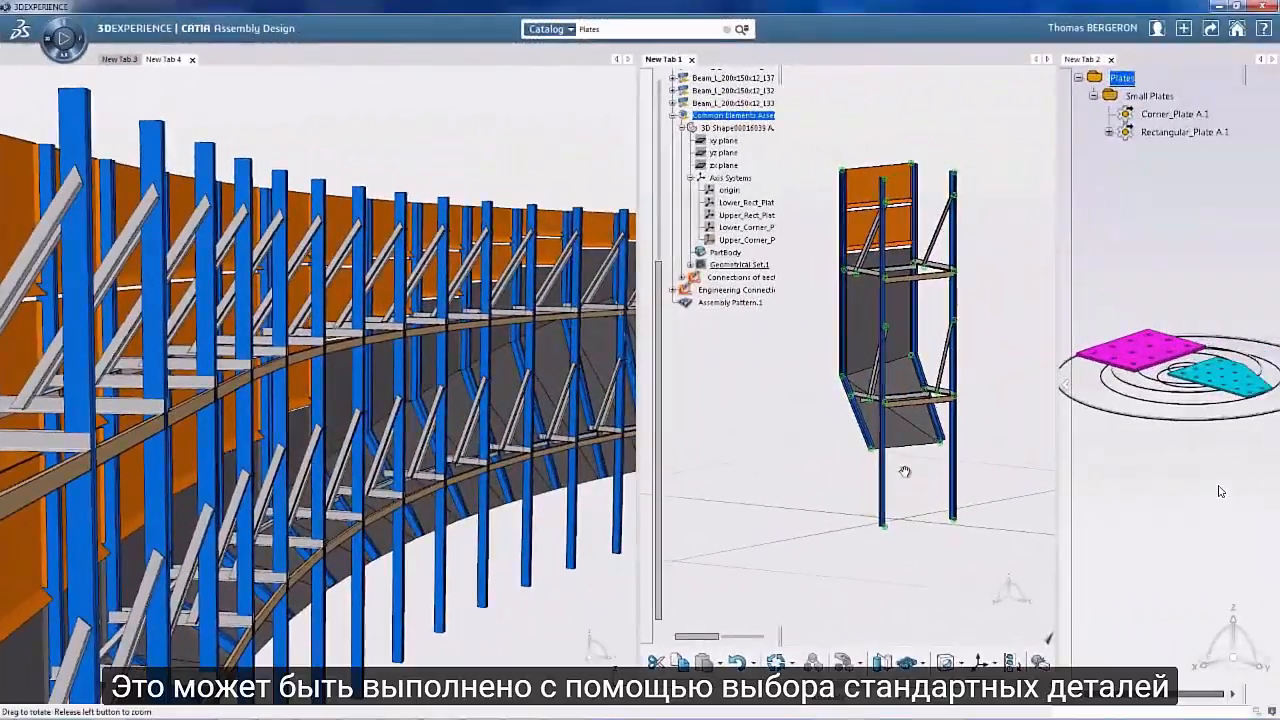
Insert Rectangular_Plate from the Small Plates catalog chapter into the Common Elements Assembly
middle_drag(908, 460, 833, 456)
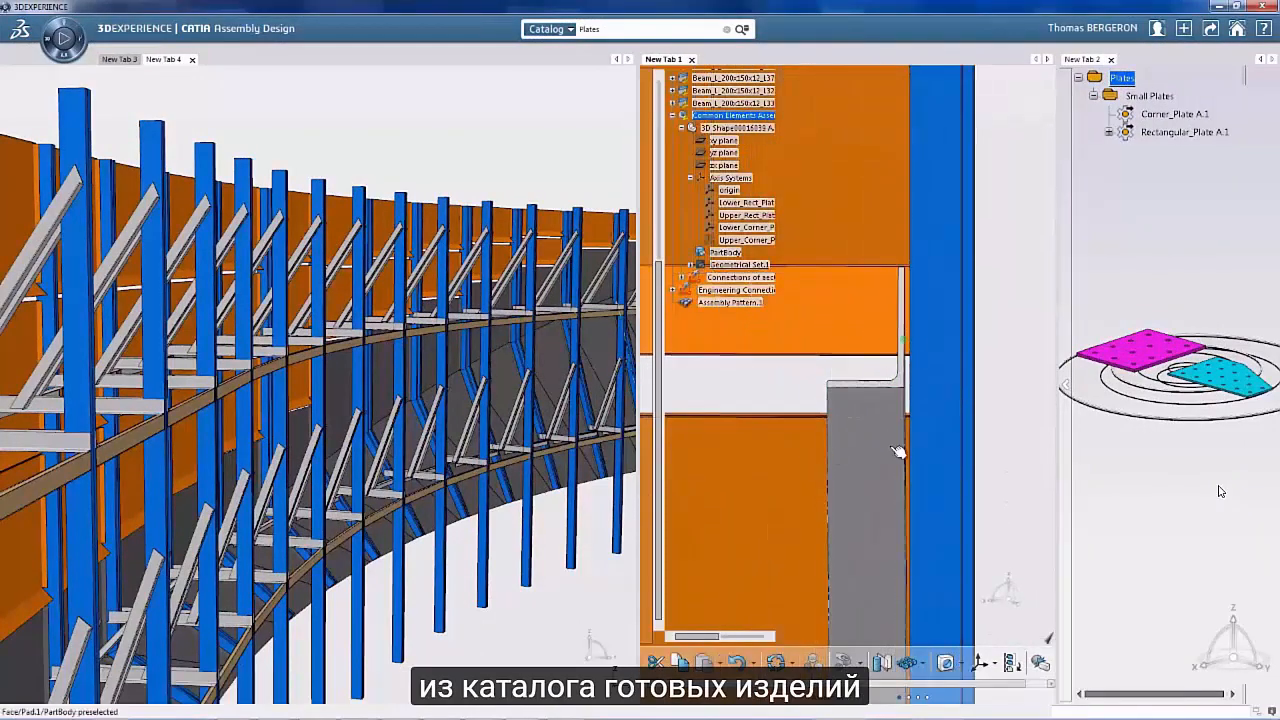
middle_drag(914, 435, 963, 383)
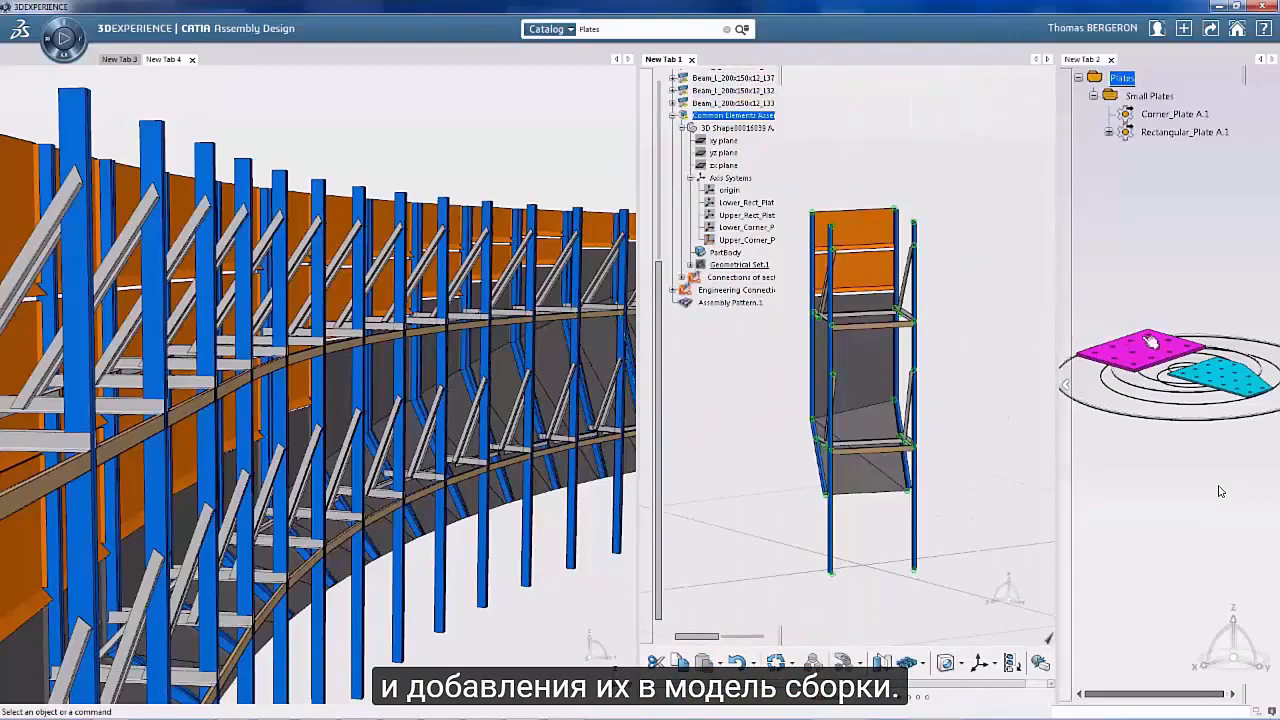
right_click(1121, 133)
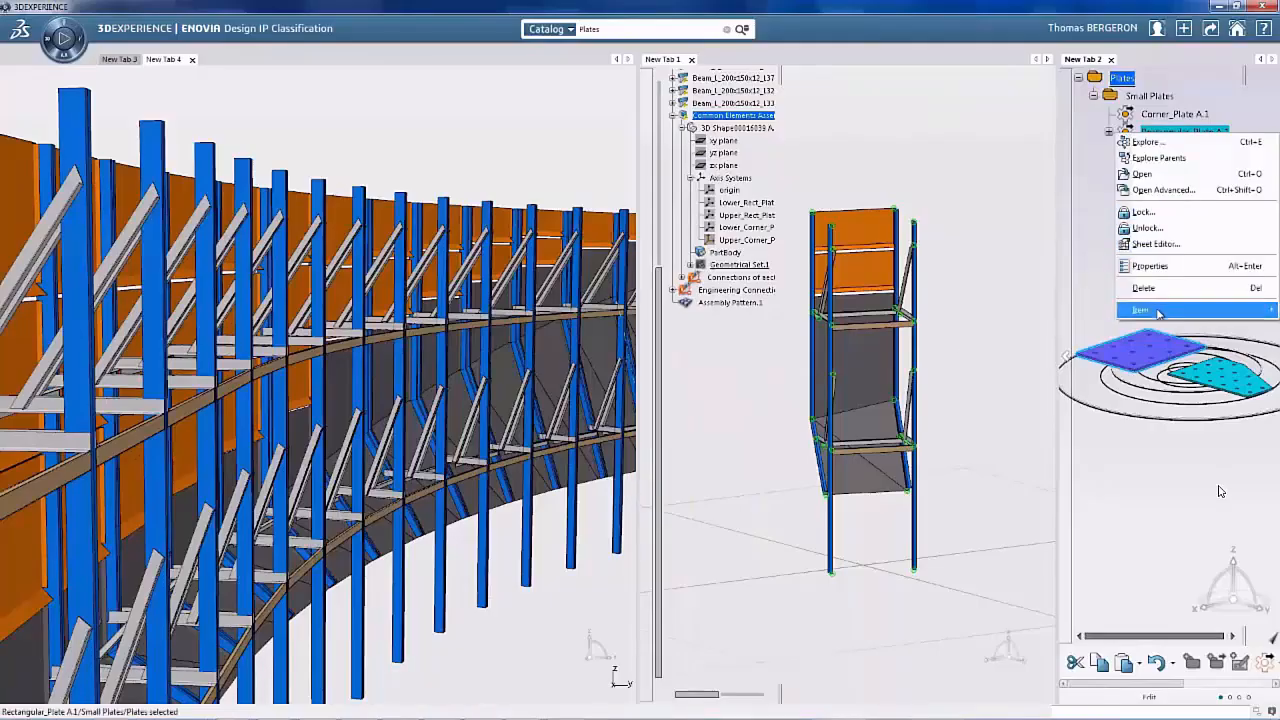
mouse_move(1159, 313)
click(1005, 323)
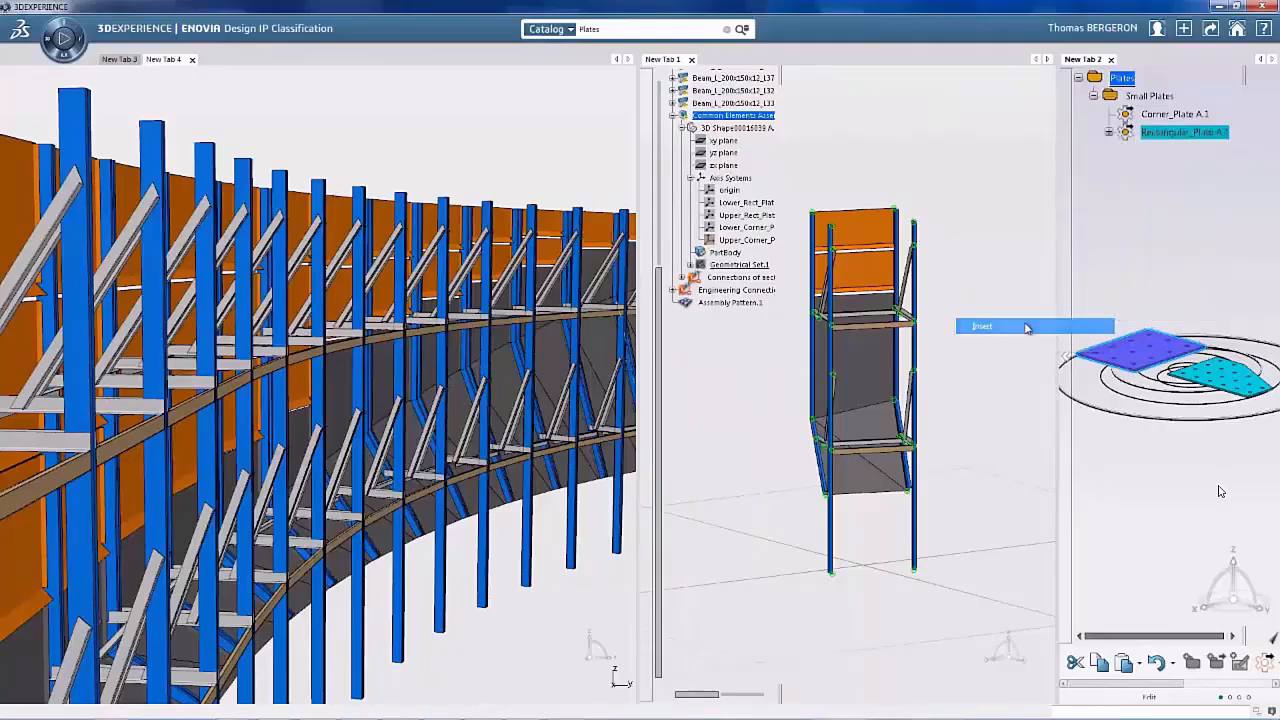
click(775, 119)
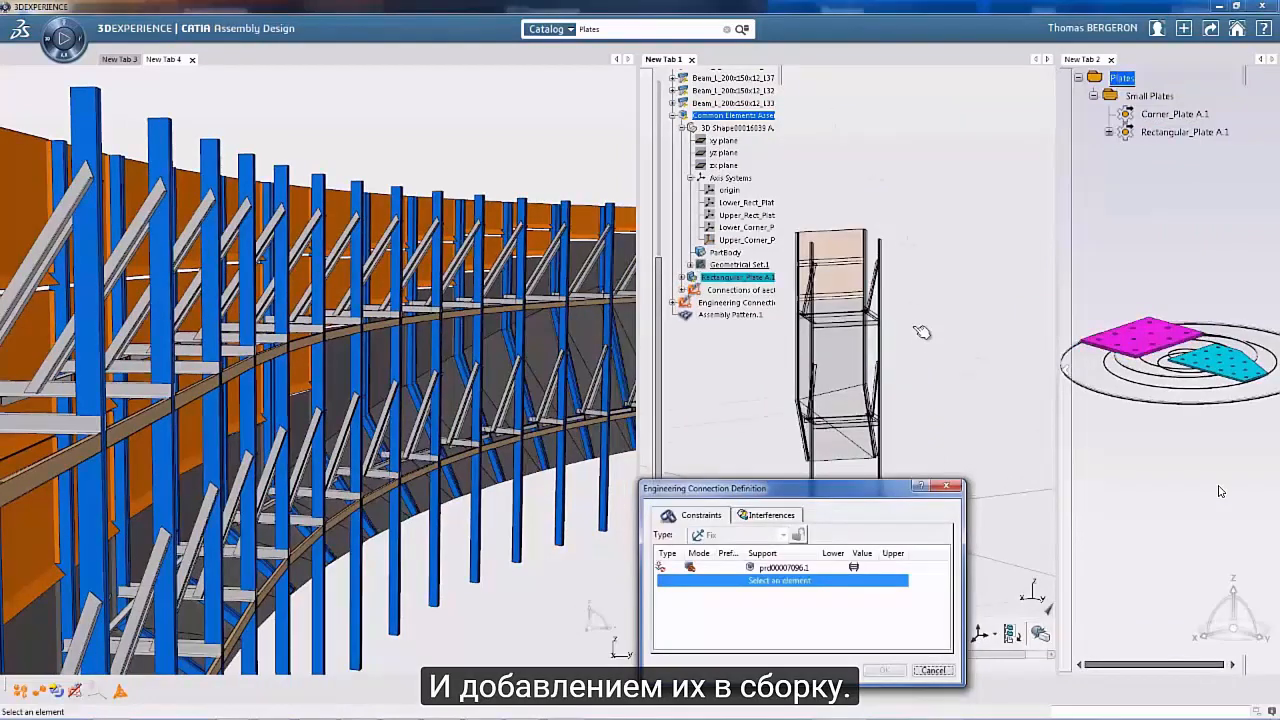
Connect the rectangular plate's Axis System.1 to the Upper_Rect_Plate axis system, replacing the proposed constraint type in the engineering connection
middle_drag(905, 369, 931, 151)
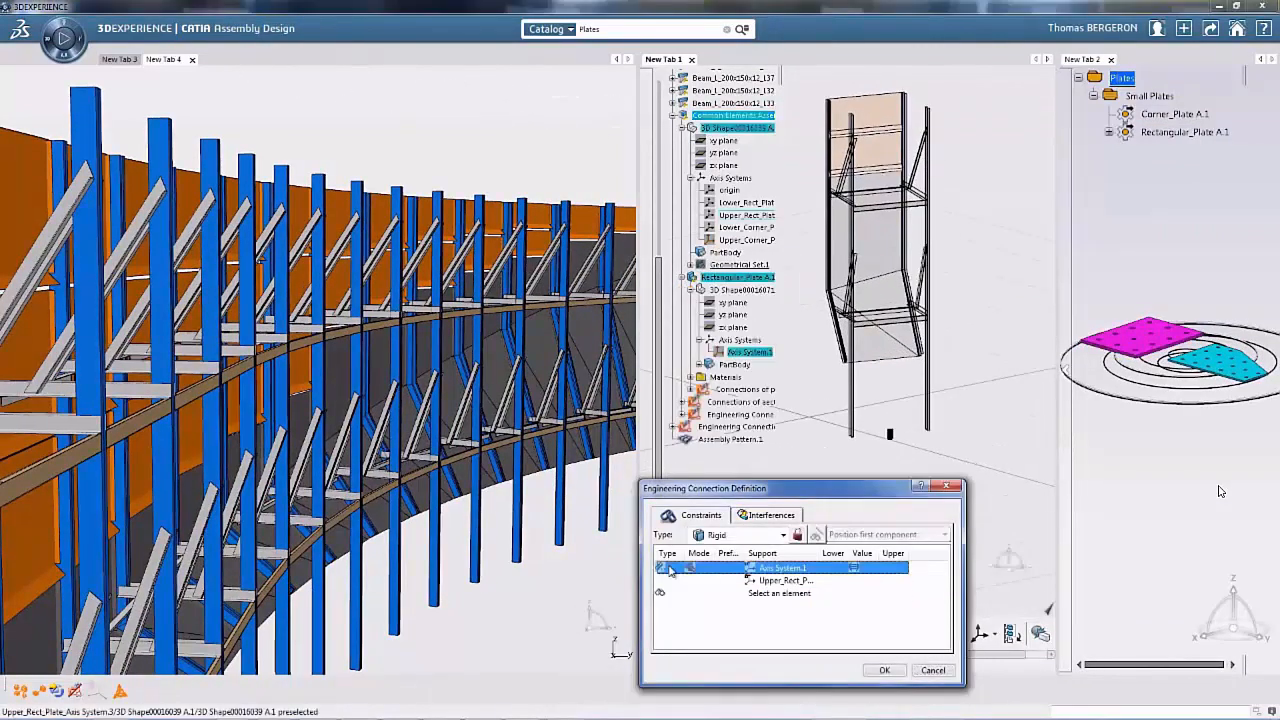
right_click(668, 567)
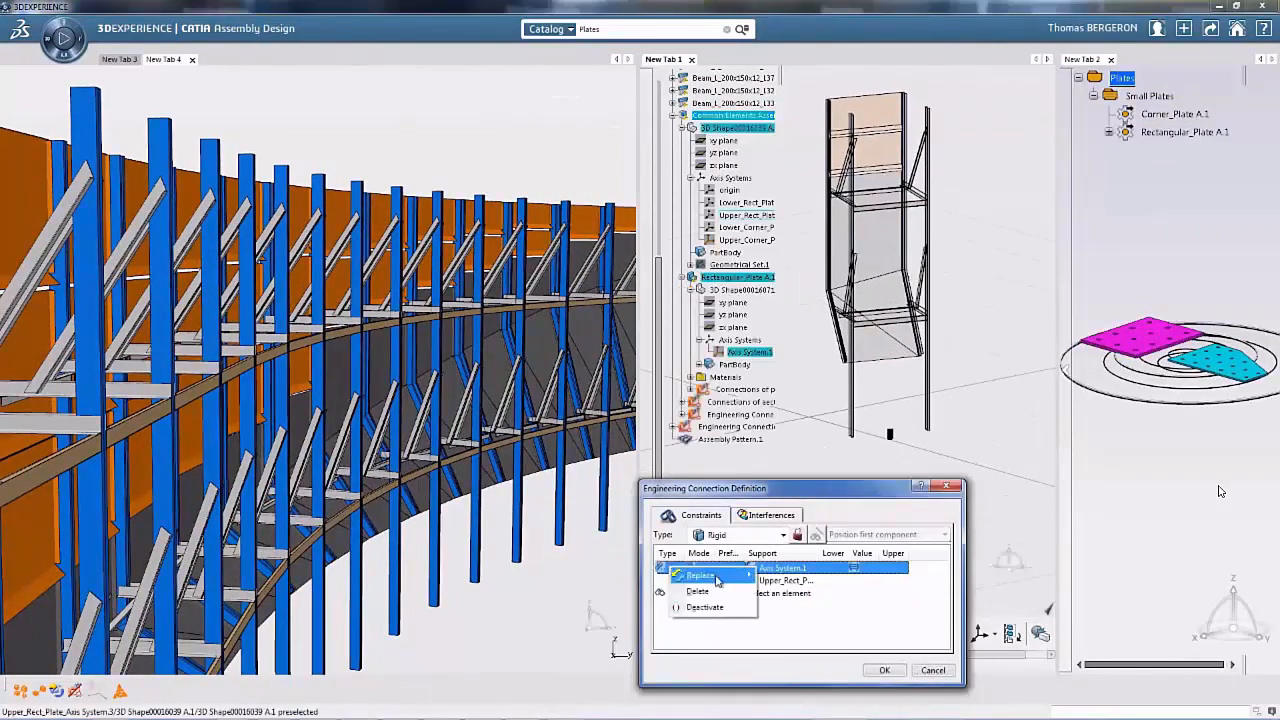
mouse_move(718, 577)
click(785, 576)
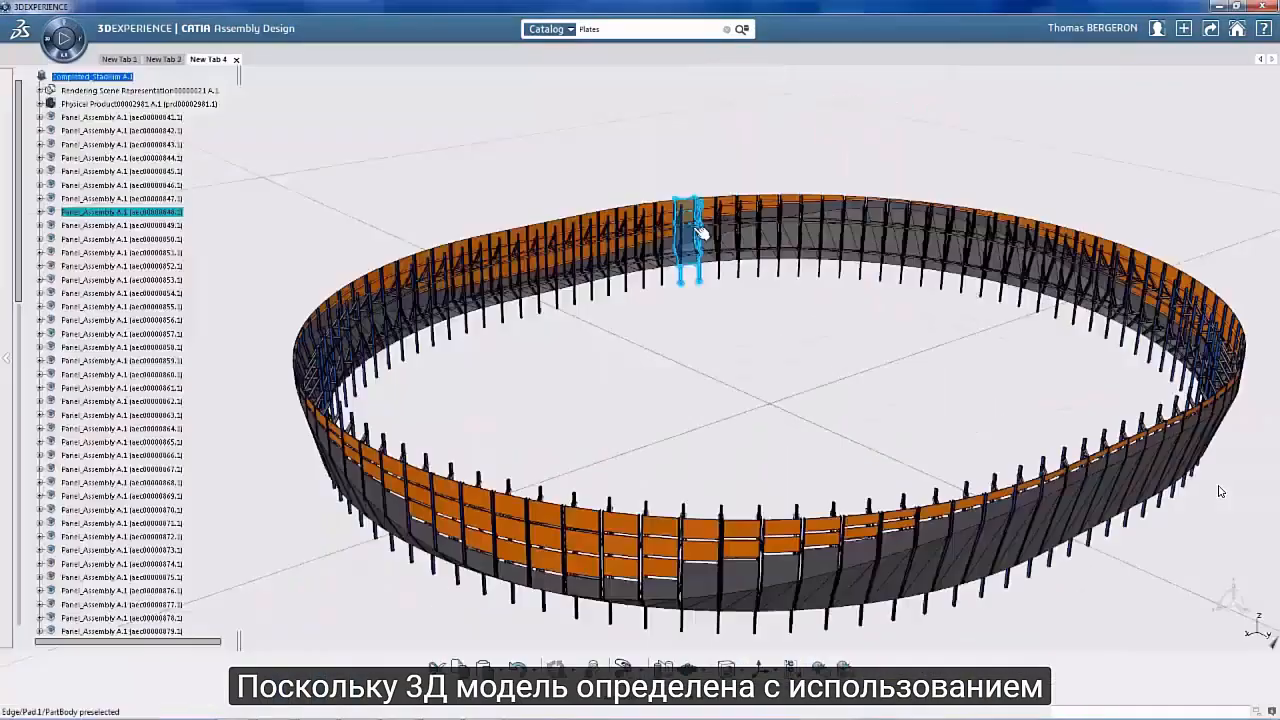
Inspect the attributes of the diagonal beam Beam_L_200x150x12_L3766mm inside one Panel_Assembly of the completed stadium
middle_click(697, 230)
middle_drag(685, 465, 690, 226)
click(394, 100)
click(44, 212)
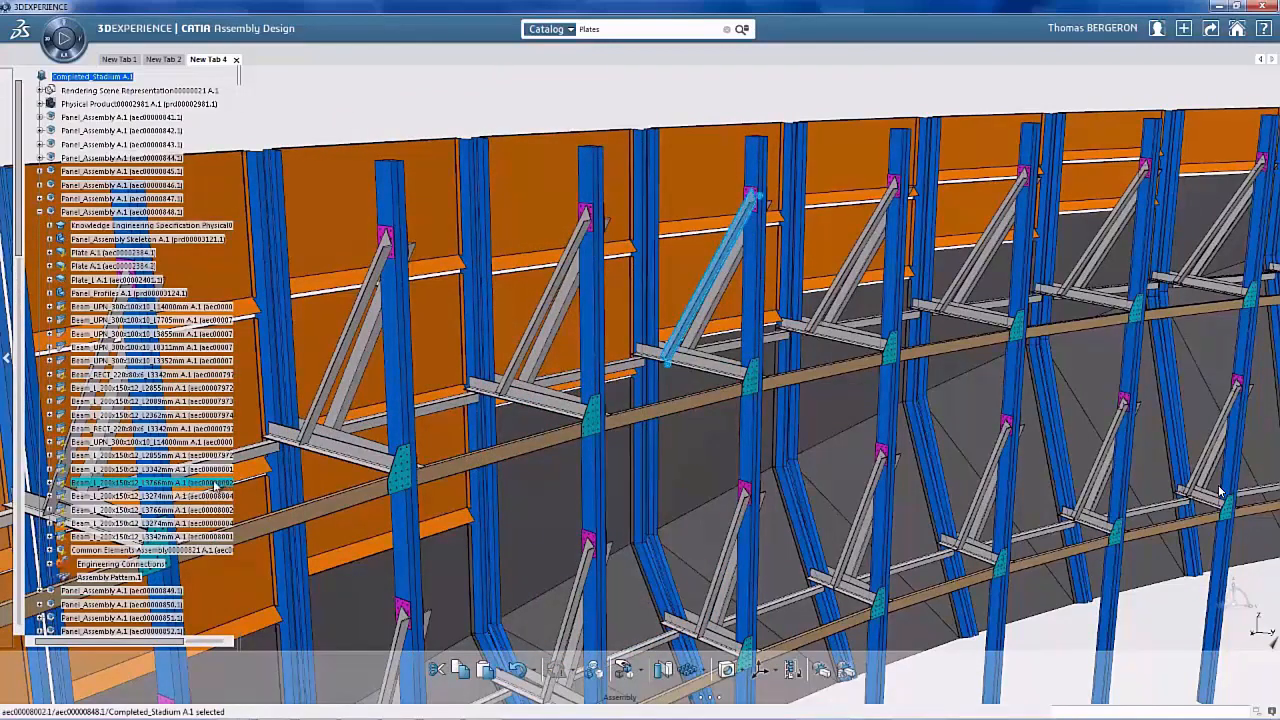
right_click(216, 485)
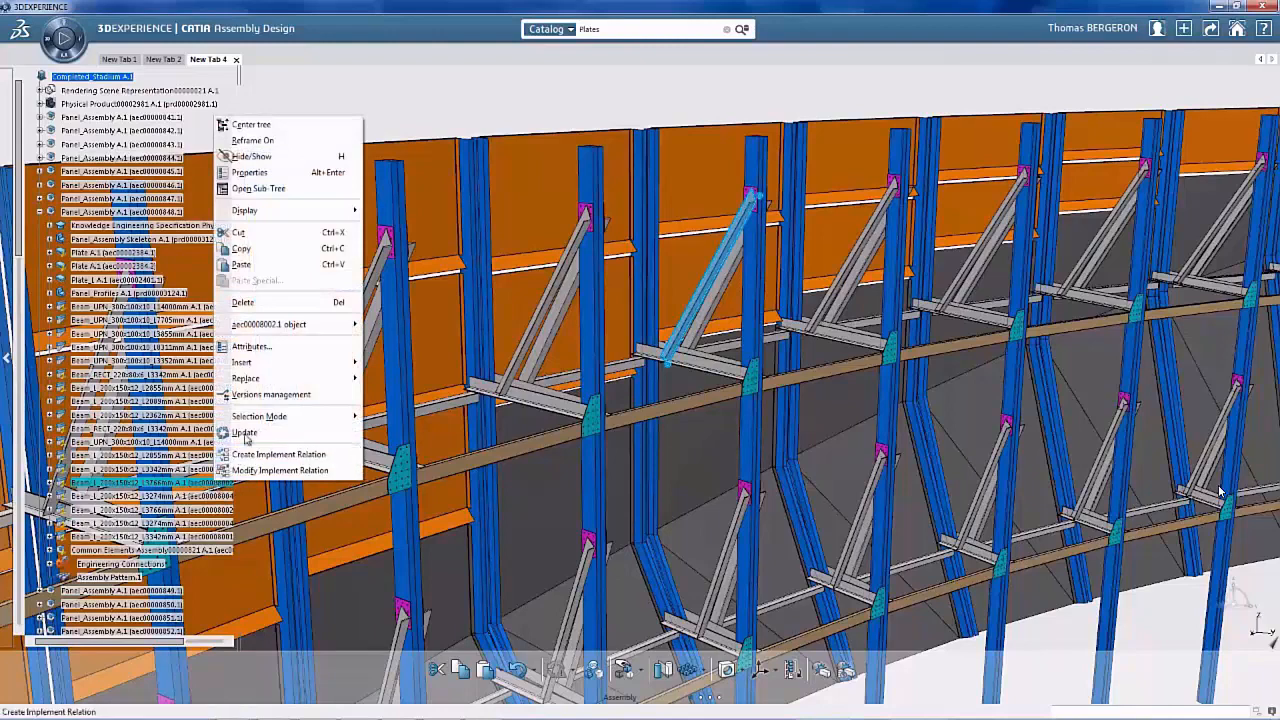
click(255, 348)
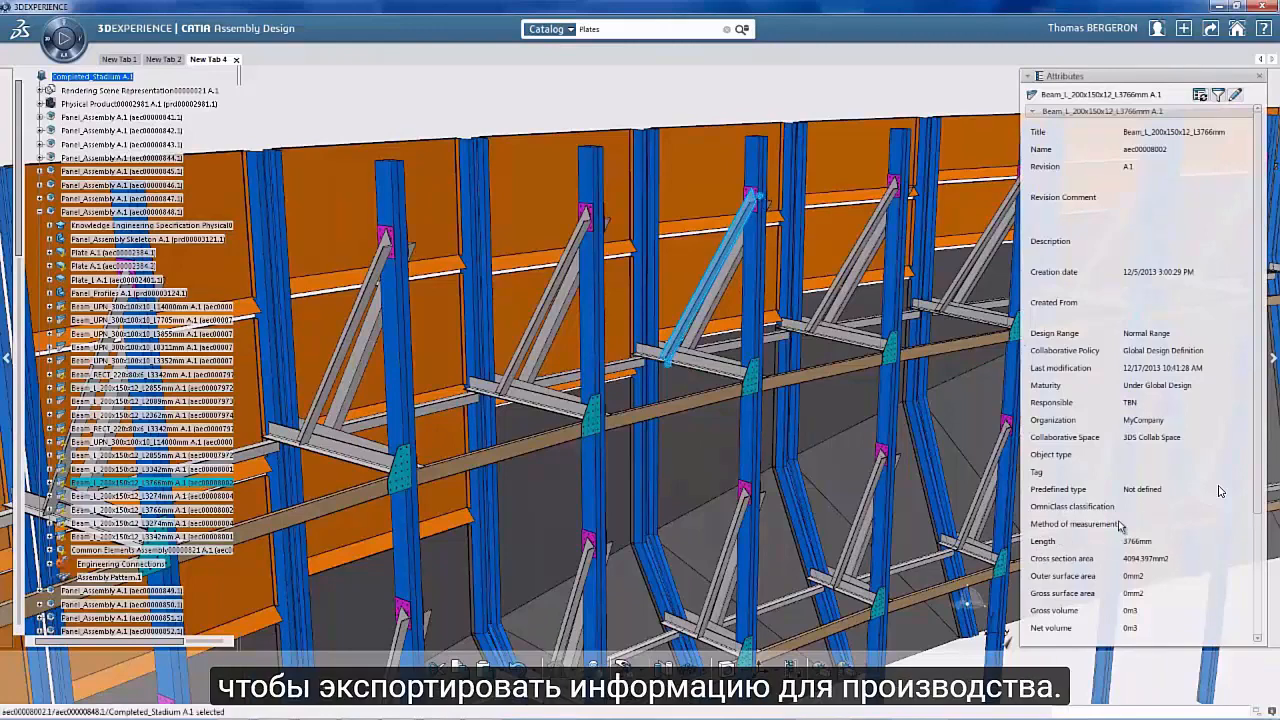
click(1262, 78)
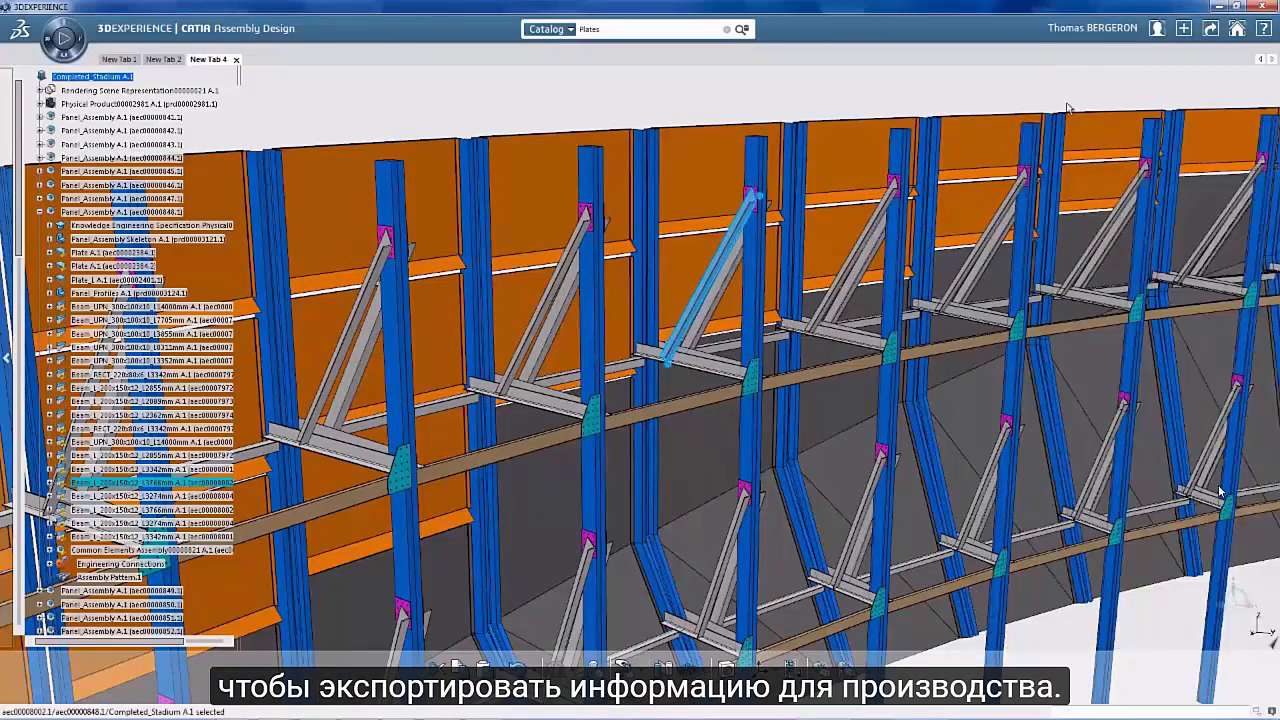
Examine the lengths and counts of the L_200x150x12 sections in the stadium's D4F report
middle_drag(740, 140, 664, 338)
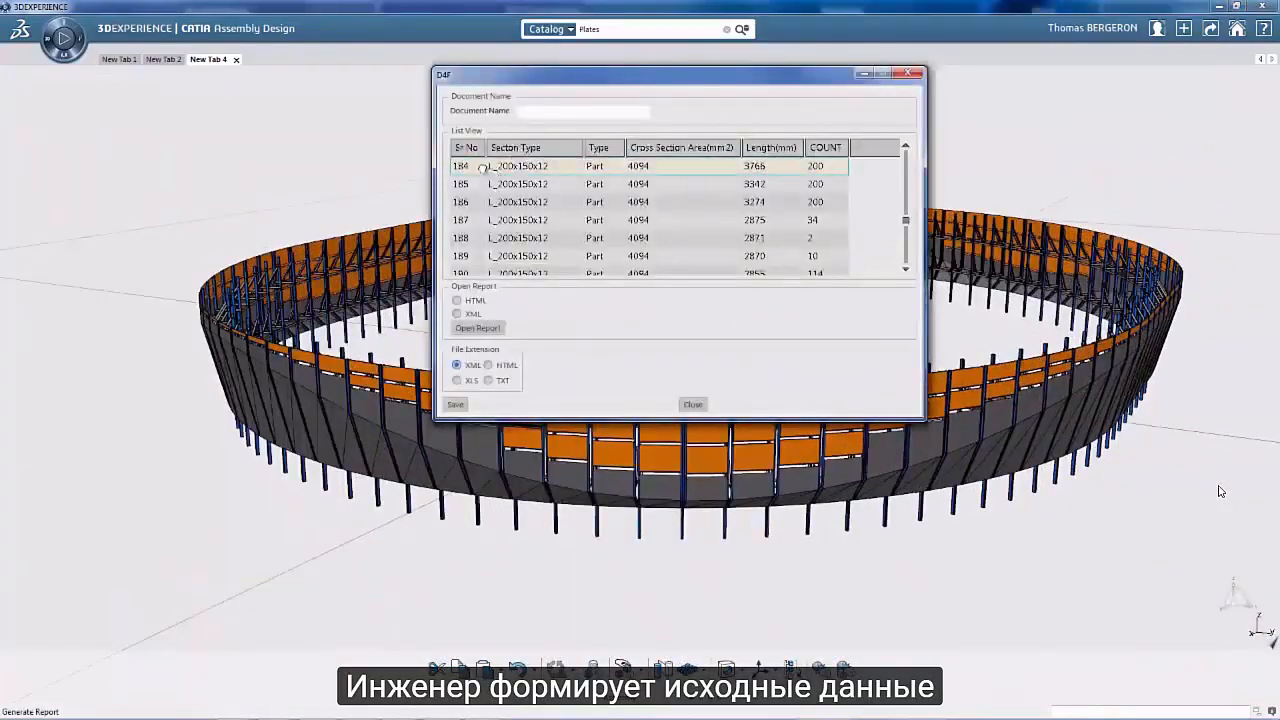
click(474, 166)
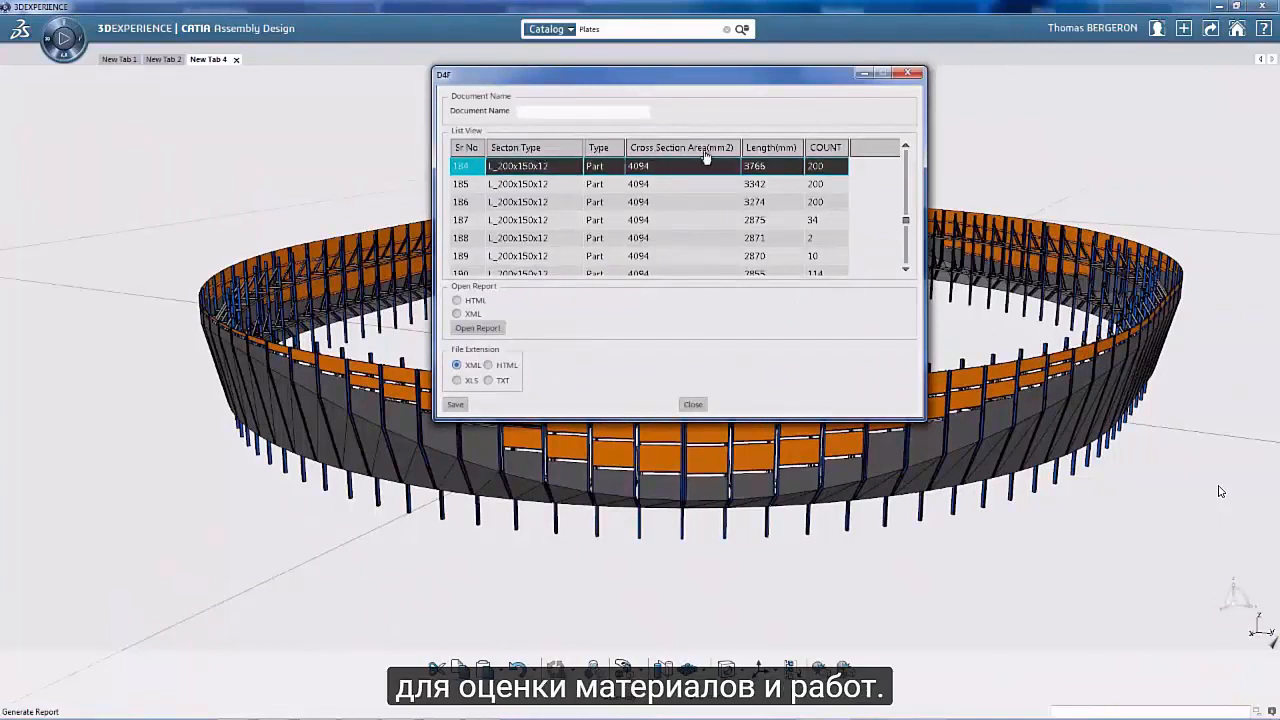
click(838, 185)
click(834, 202)
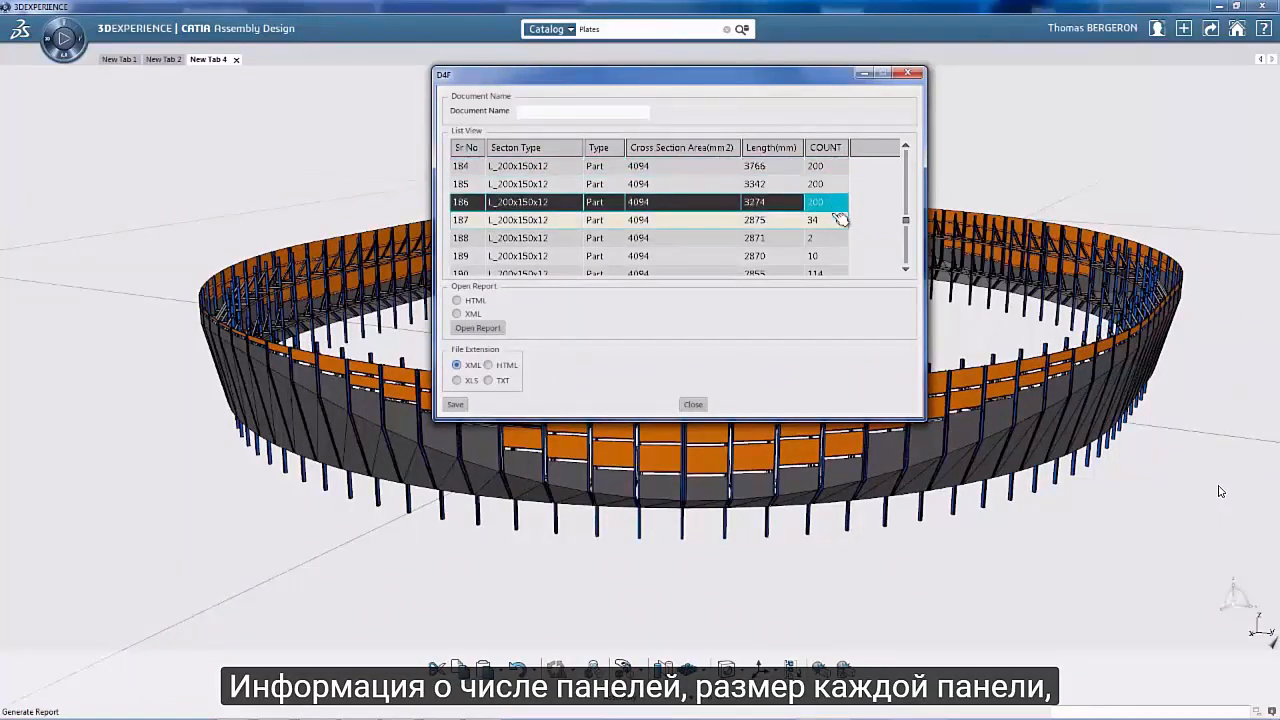
click(833, 221)
click(829, 239)
click(826, 256)
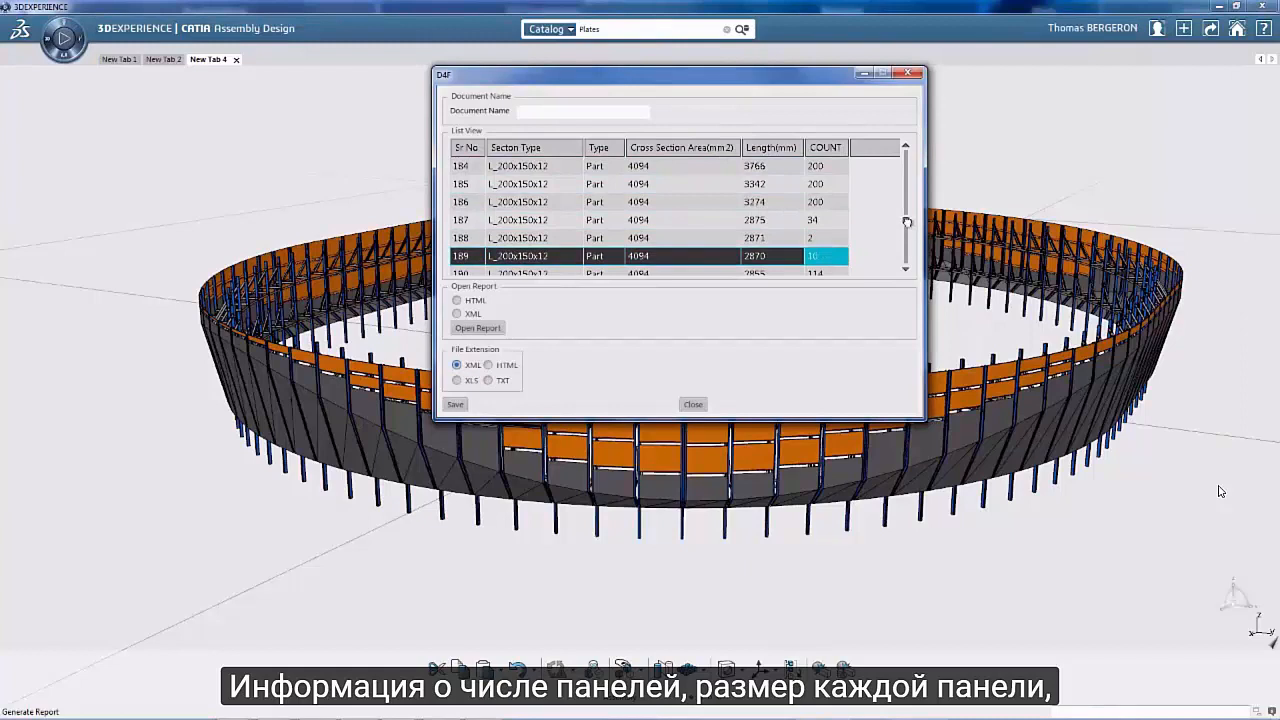
drag(906, 222, 905, 168)
Open the D4F section report in HTML format, look through its table and close it
click(457, 301)
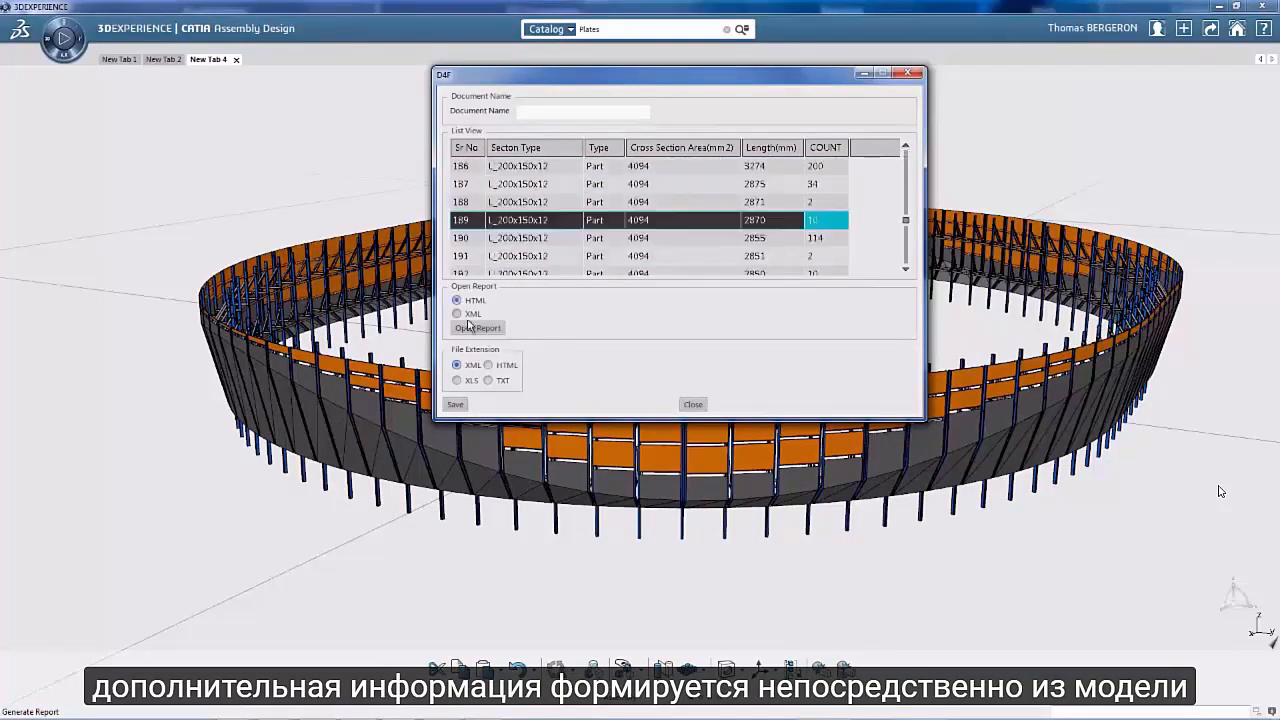
click(476, 328)
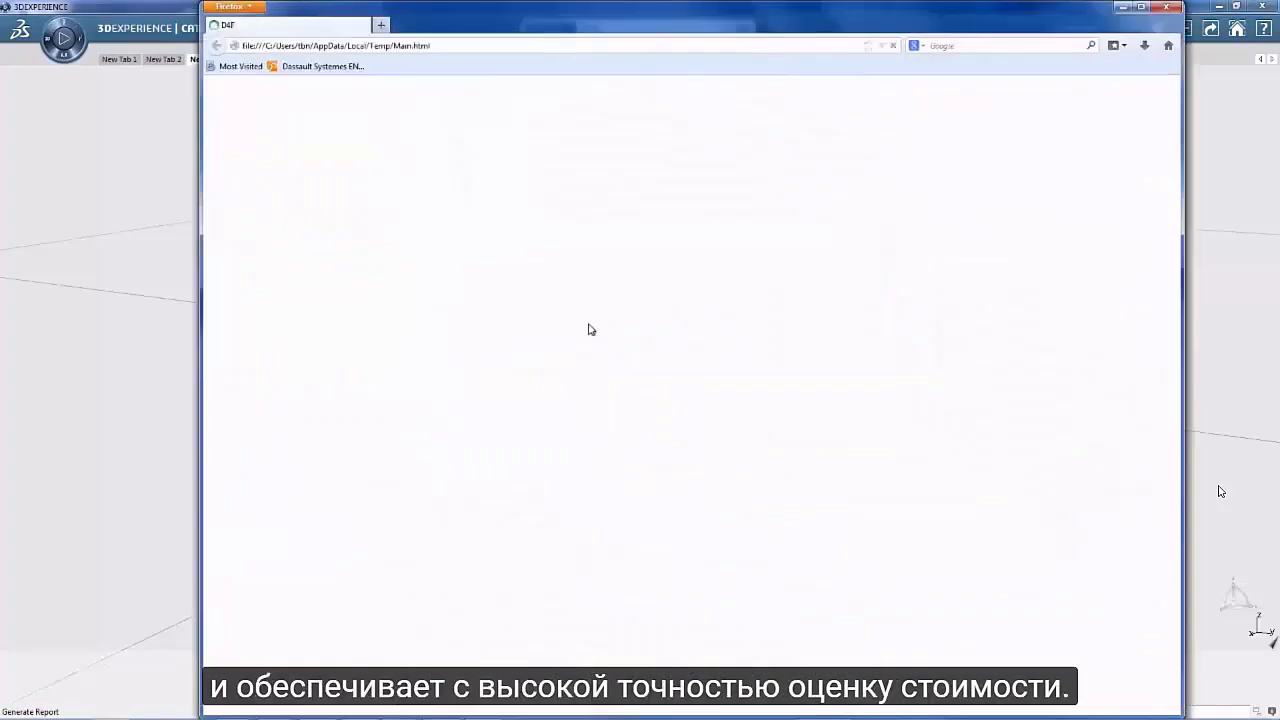
drag(1176, 130, 1141, 87)
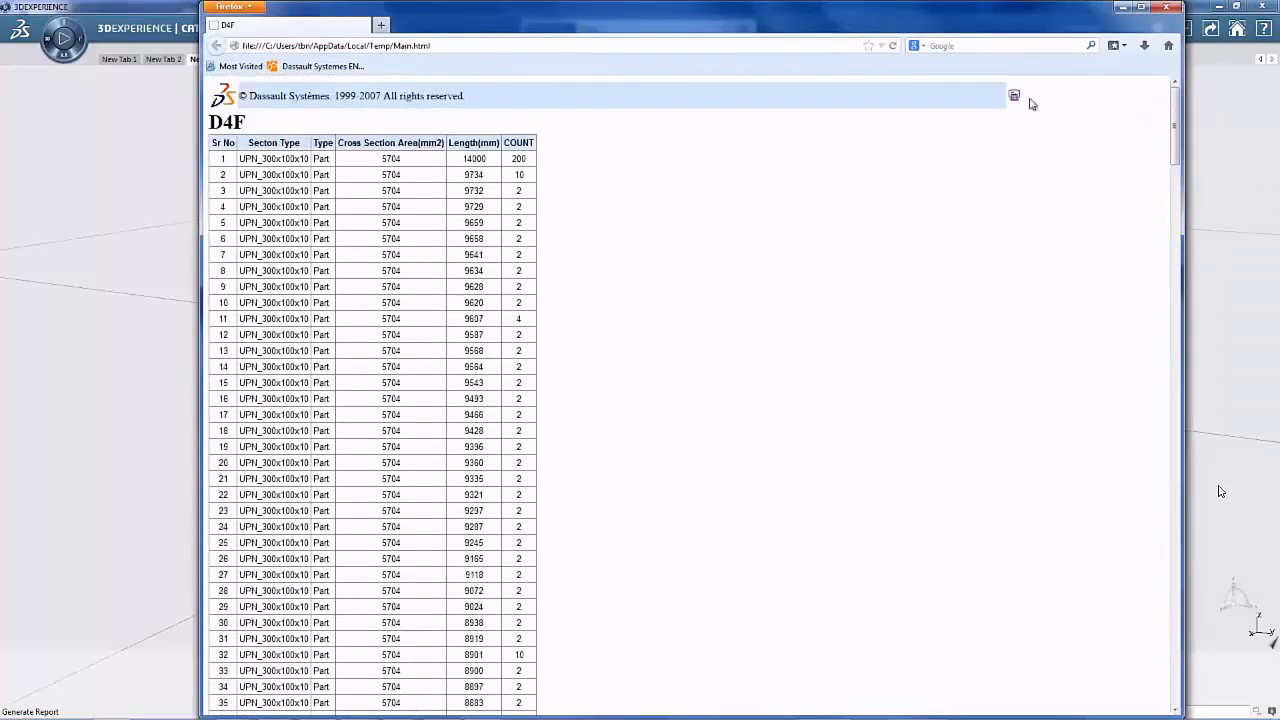
click(1165, 7)
Locate a top-row orange panel's plate in the model tree and open its drawing, Drawing00000042
middle_drag(583, 331, 614, 299)
key(F3)
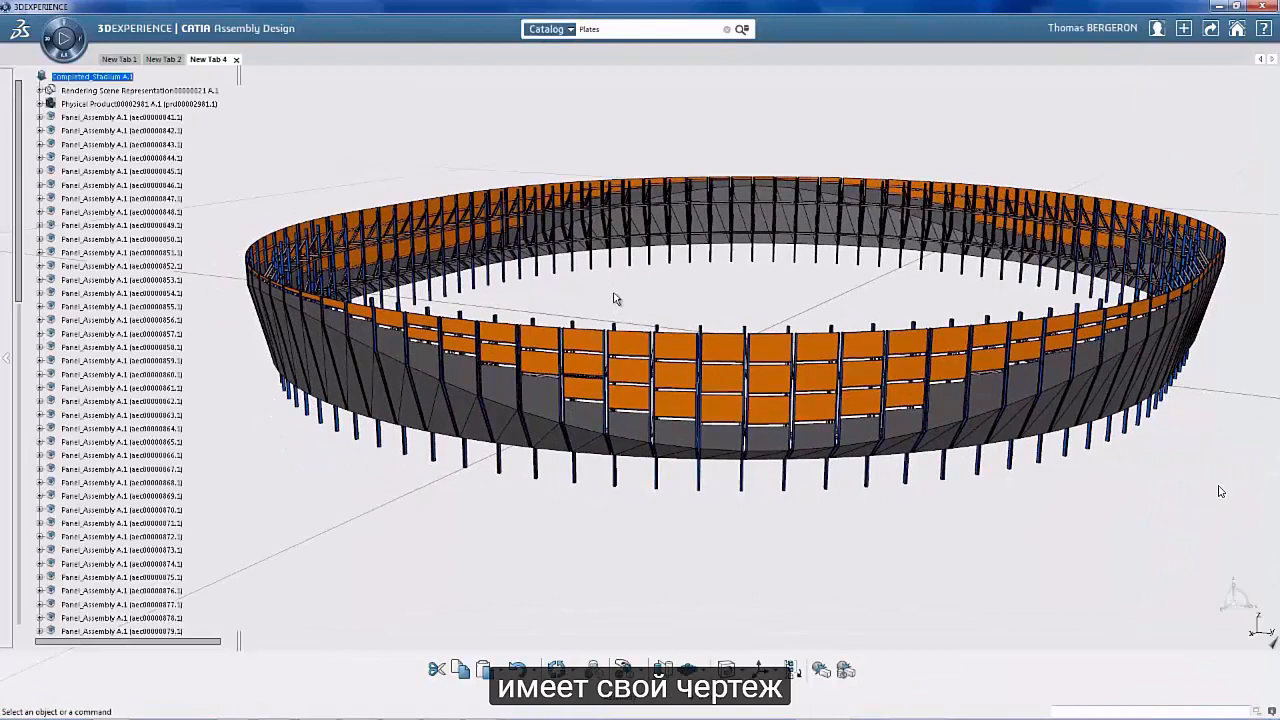
right_click(676, 347)
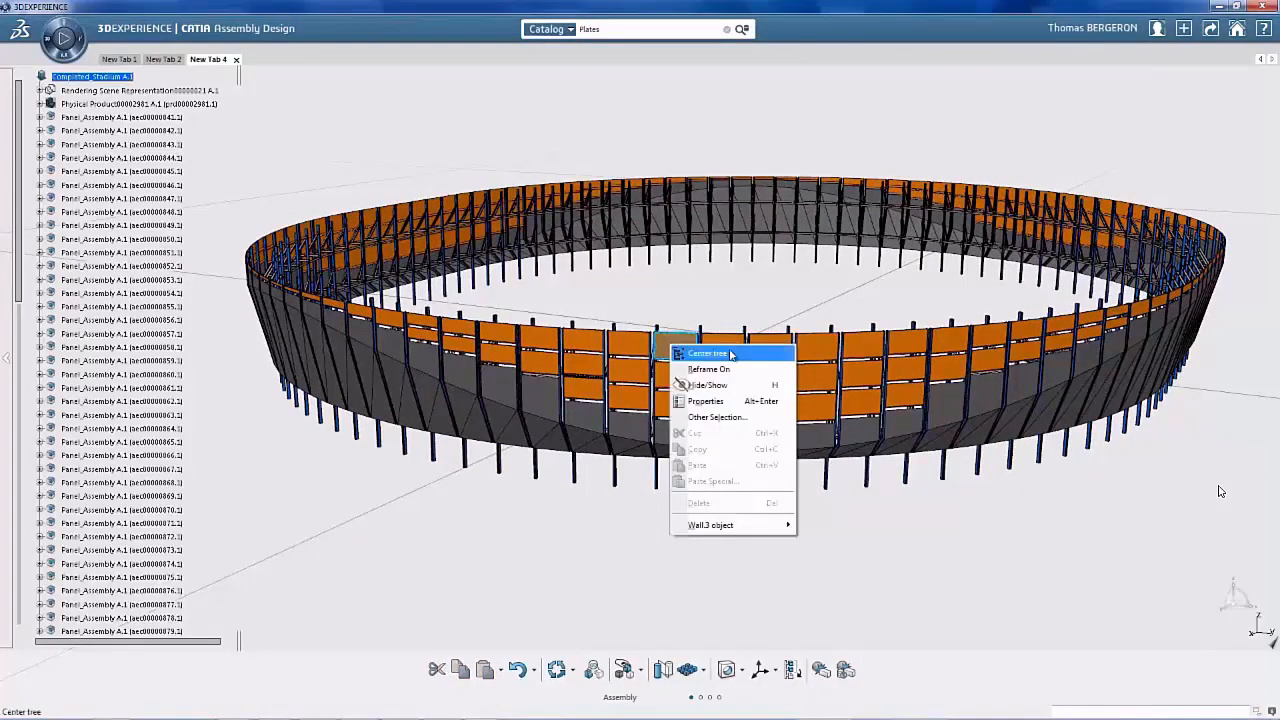
click(713, 355)
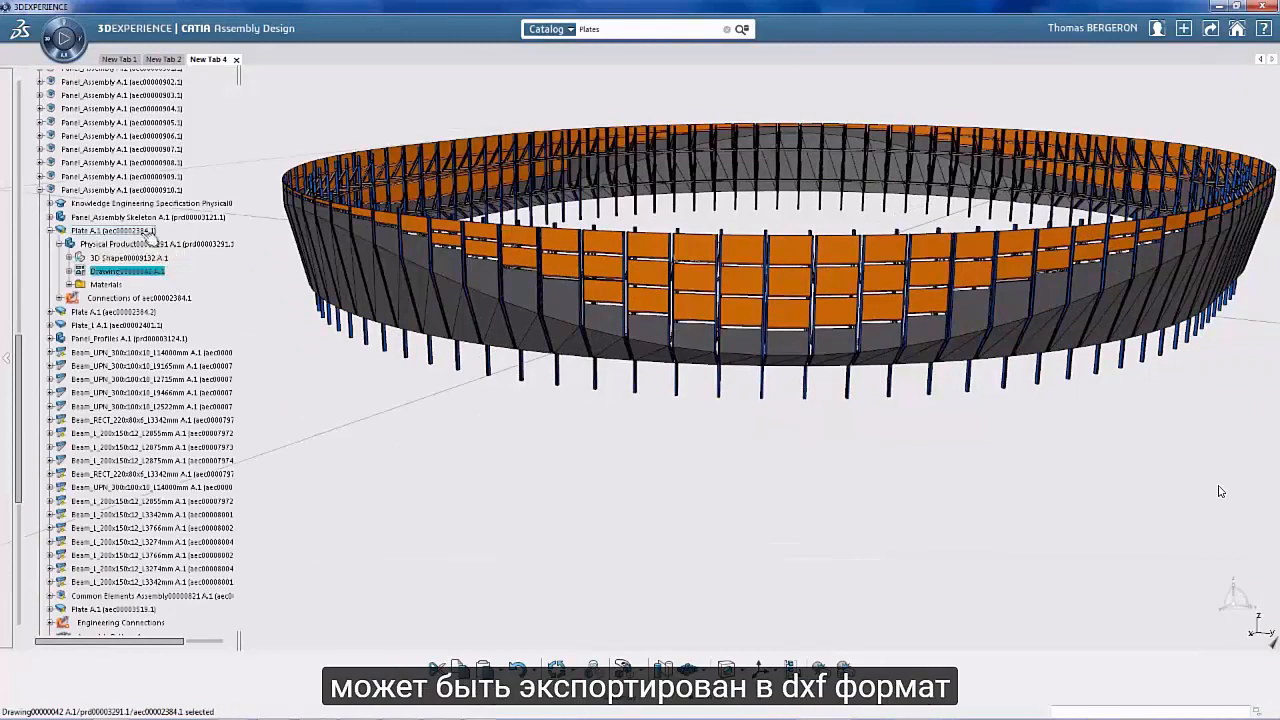
click(146, 233)
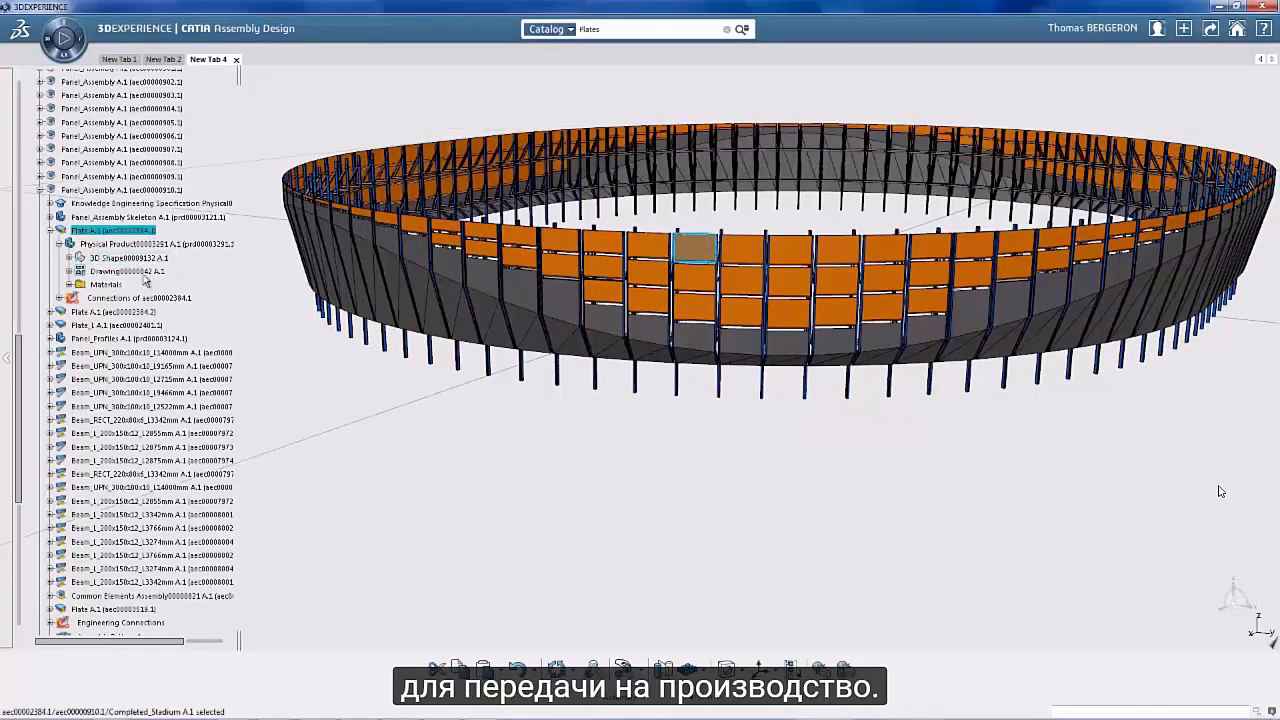
double_click(120, 271)
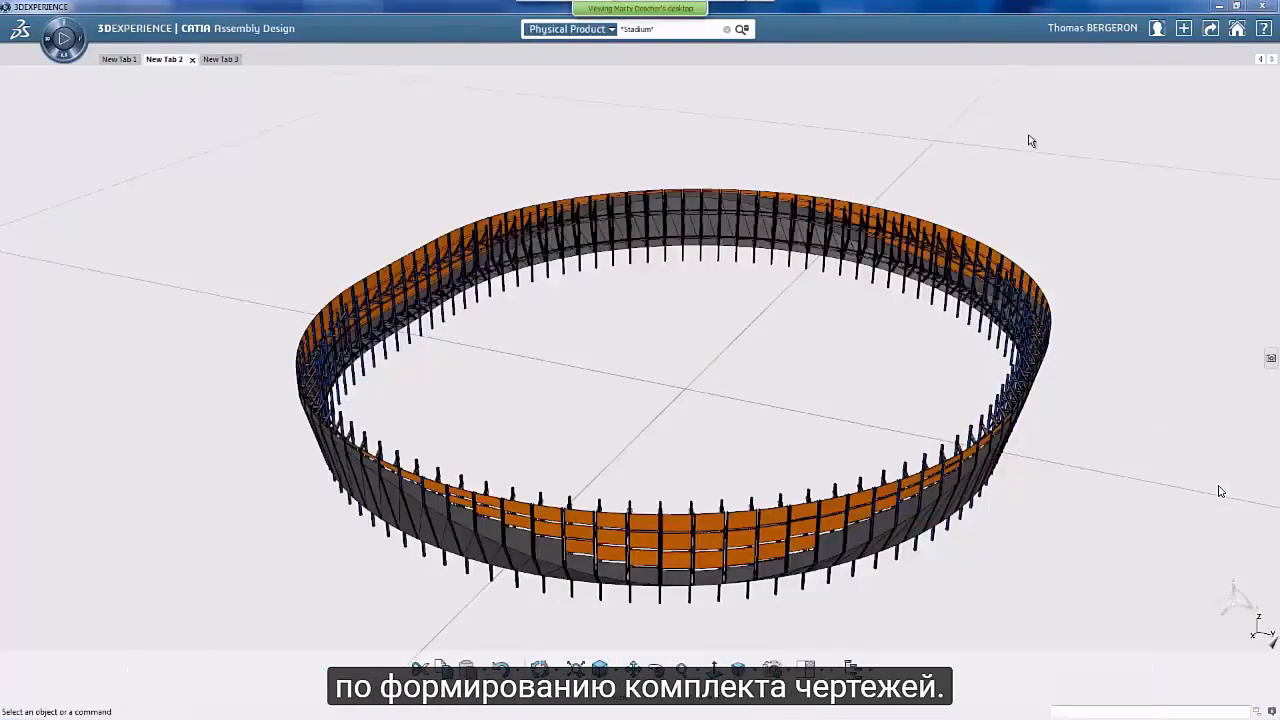
Set the ambience of the stadium model's 3D view to Dark Review
right_click(1109, 196)
mouse_move(1150, 215)
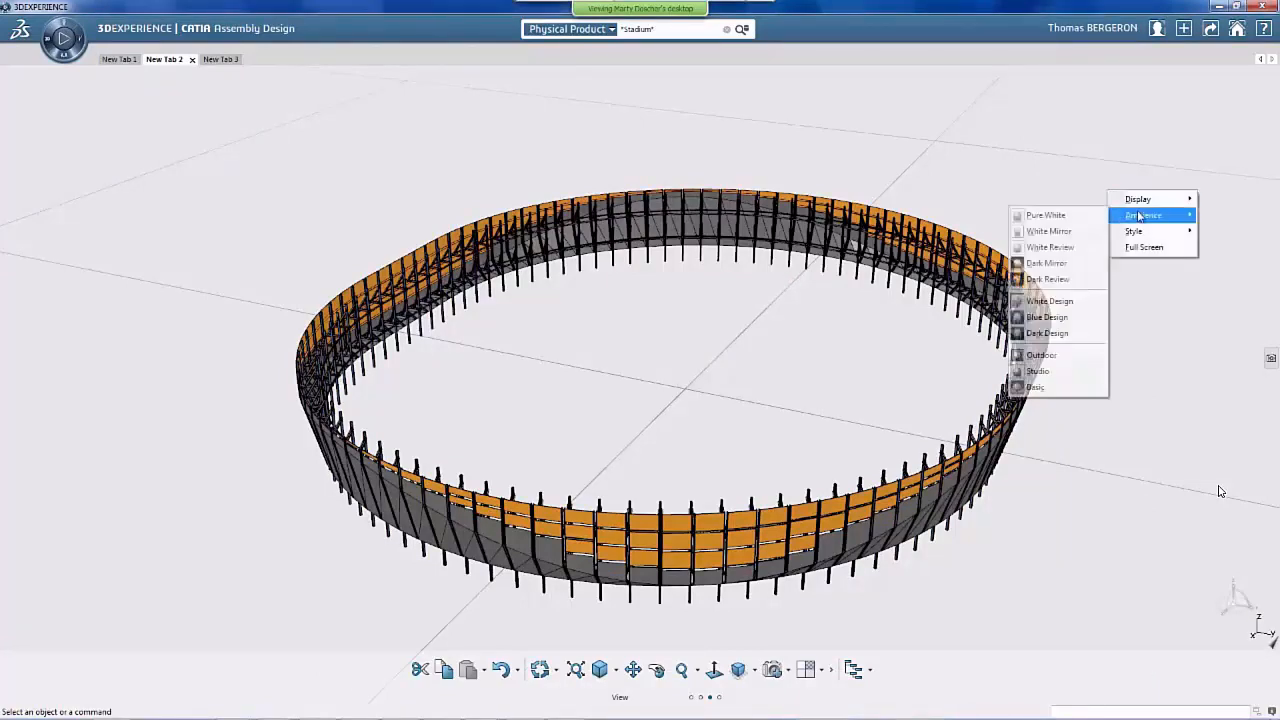
click(1085, 280)
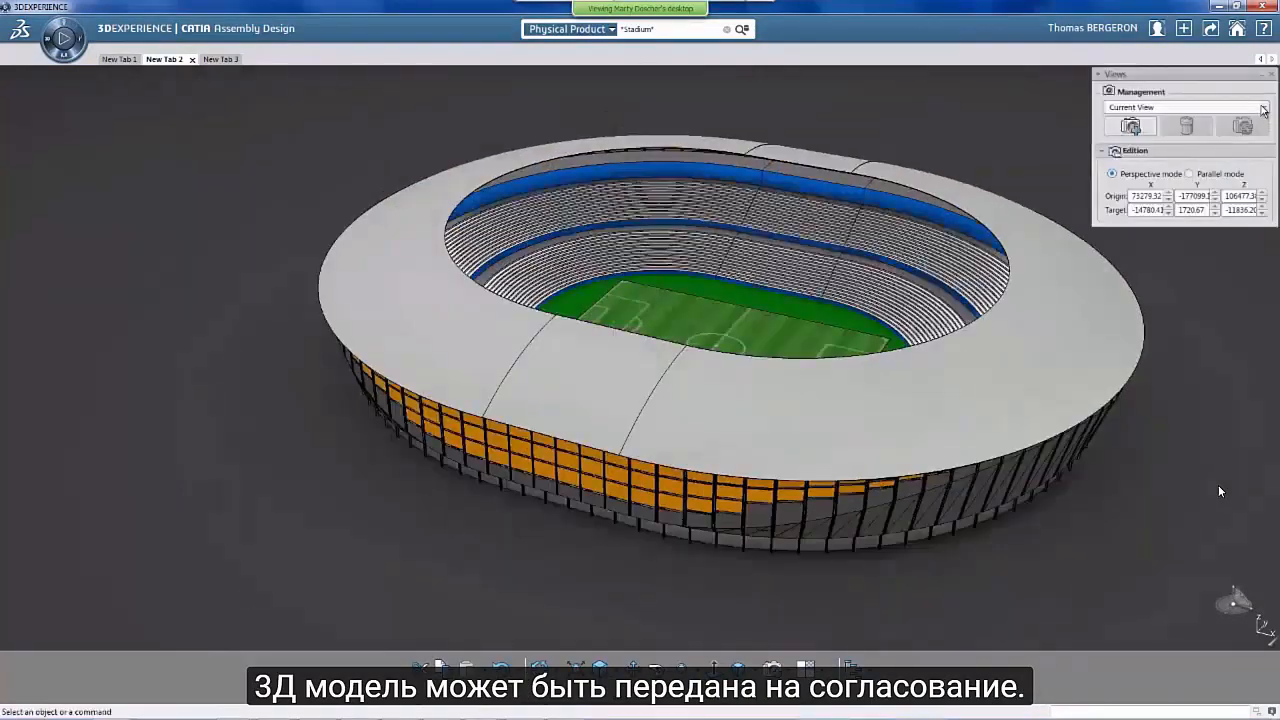
View the stadium facade from the saved views Camera.2 and Camera.3, and close the view management
click(1264, 107)
click(1231, 150)
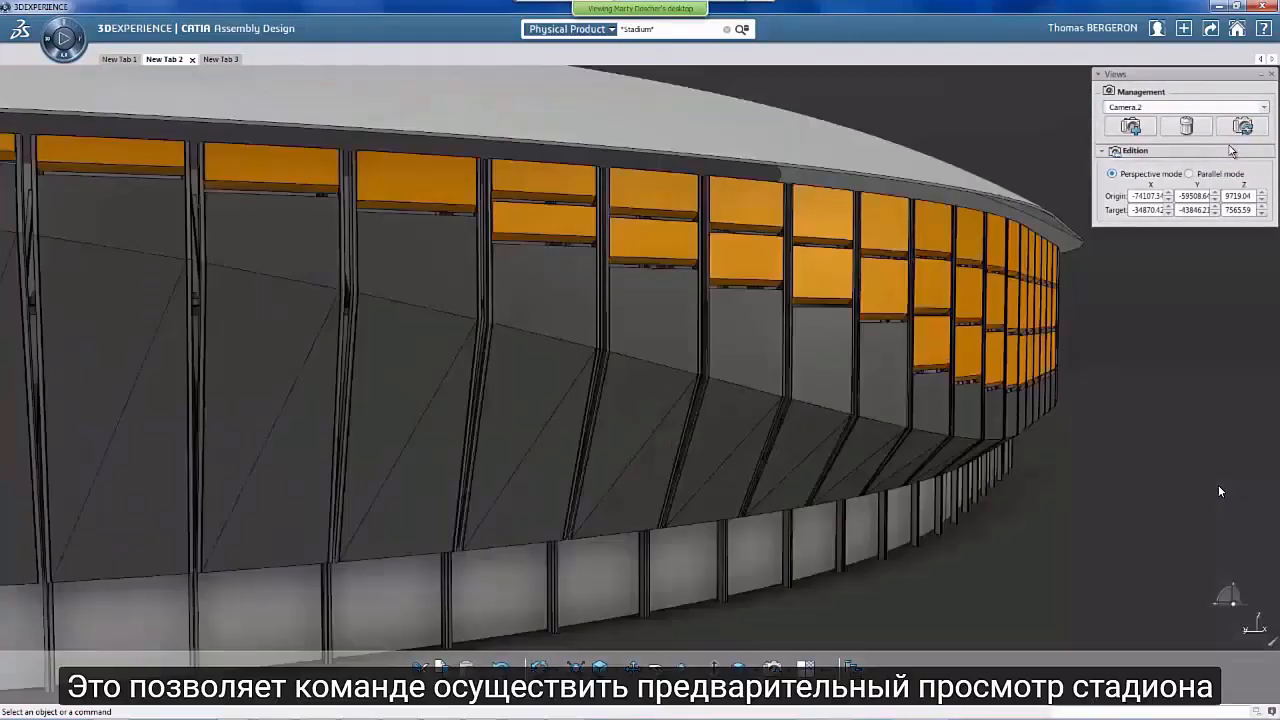
click(1264, 107)
click(1236, 164)
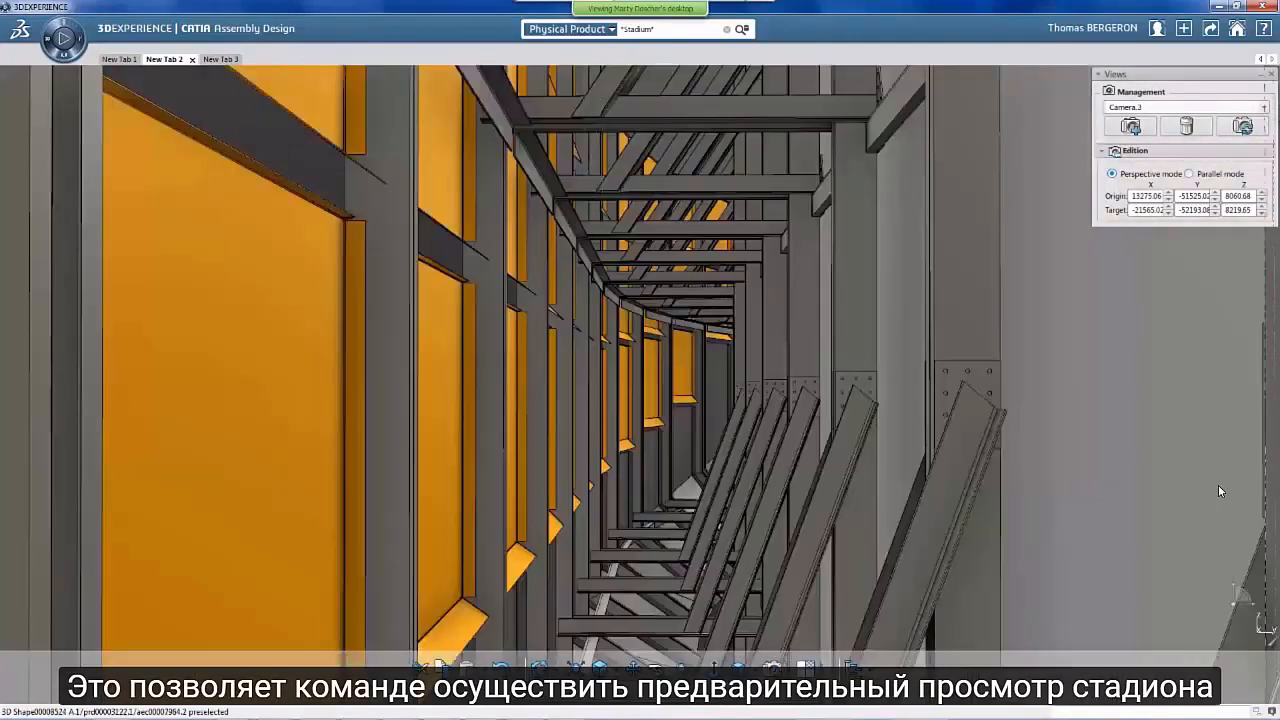
click(1261, 75)
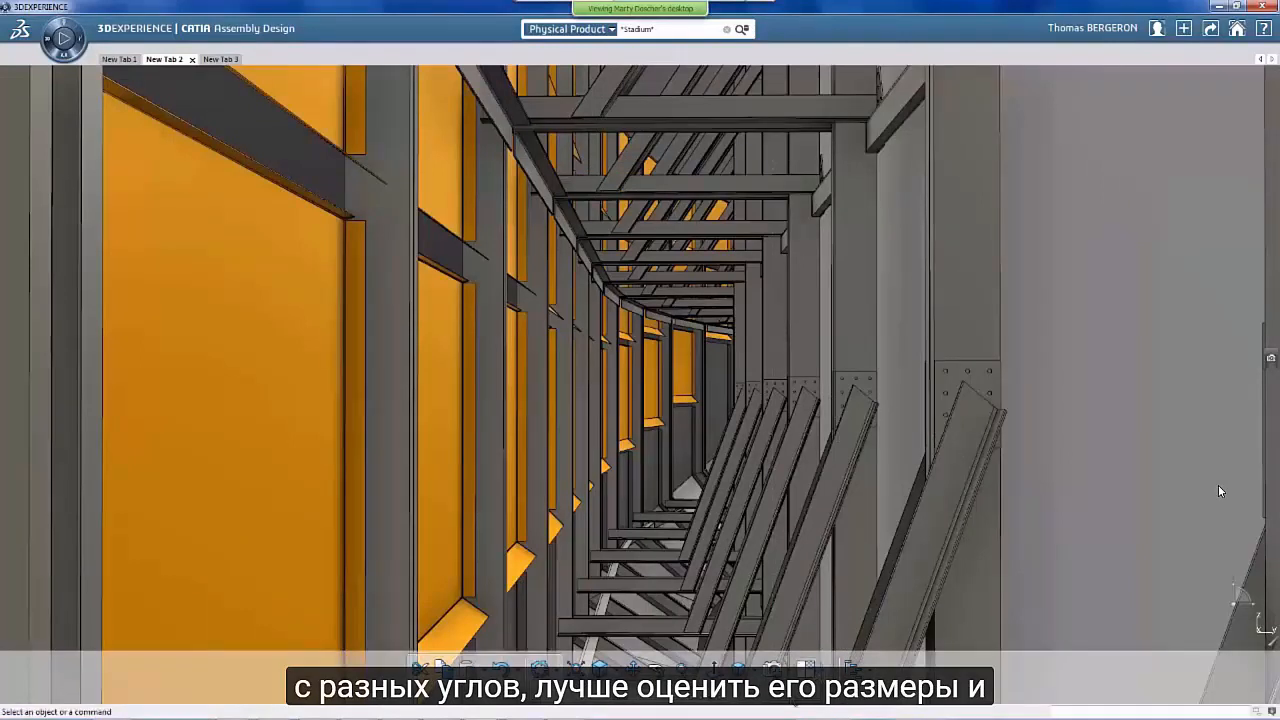